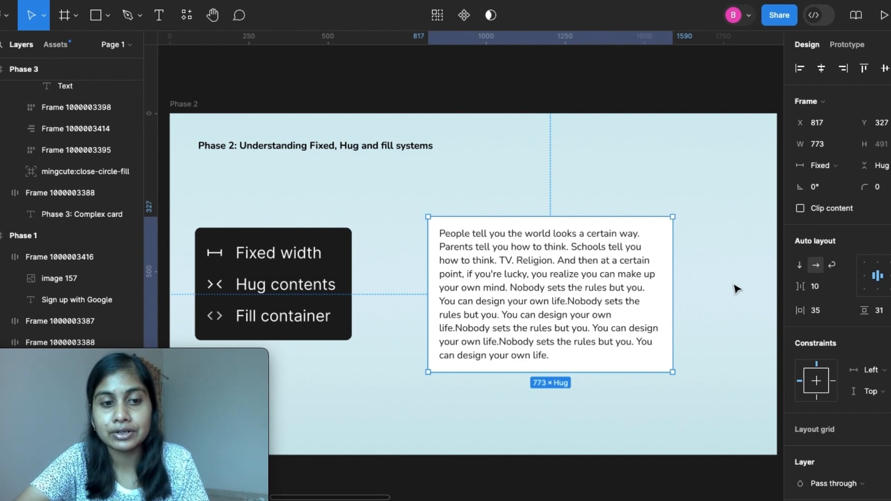
Combine the loose Street, Time Square, New york and US tags in Phase 3 into one horizontal auto layout row
scroll(718, 154, down, 5)
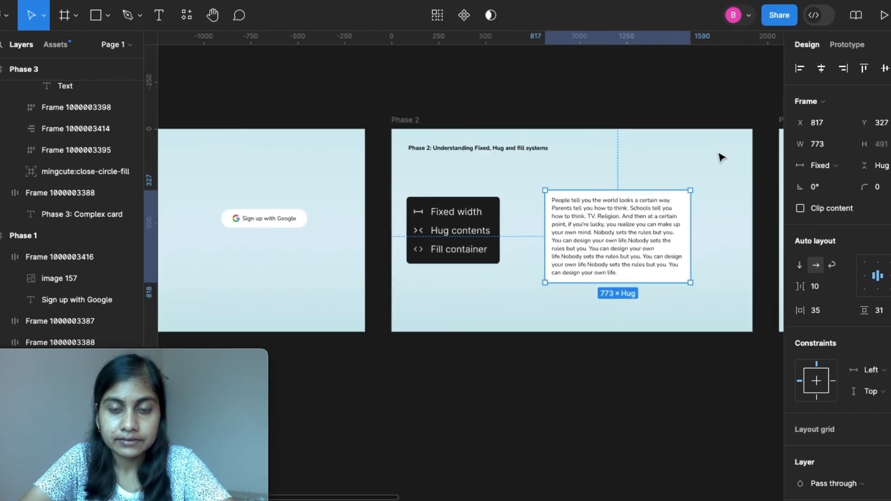
scroll(718, 154, up, 5)
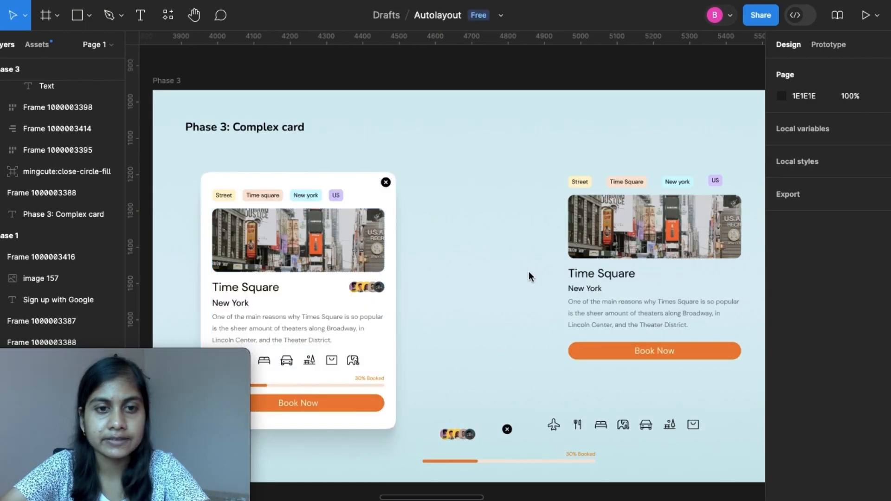
scroll(546, 271, up, 5)
scroll(545, 271, up, 3)
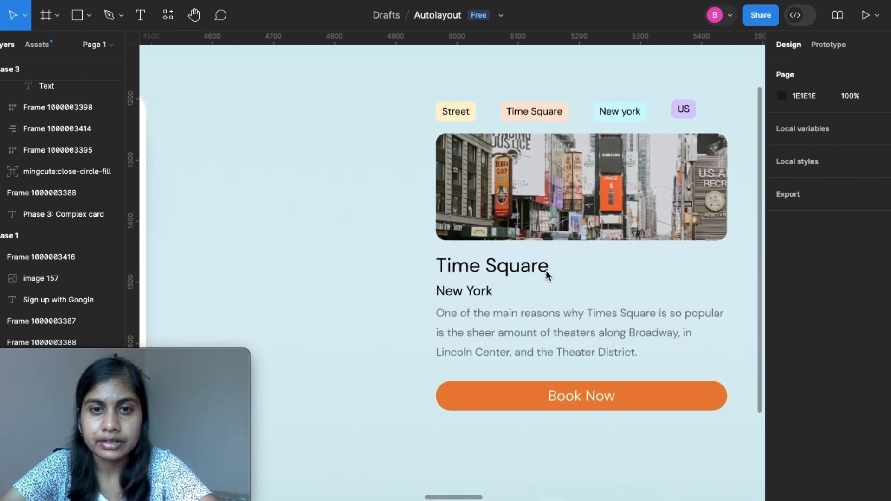
shift+click(510, 126)
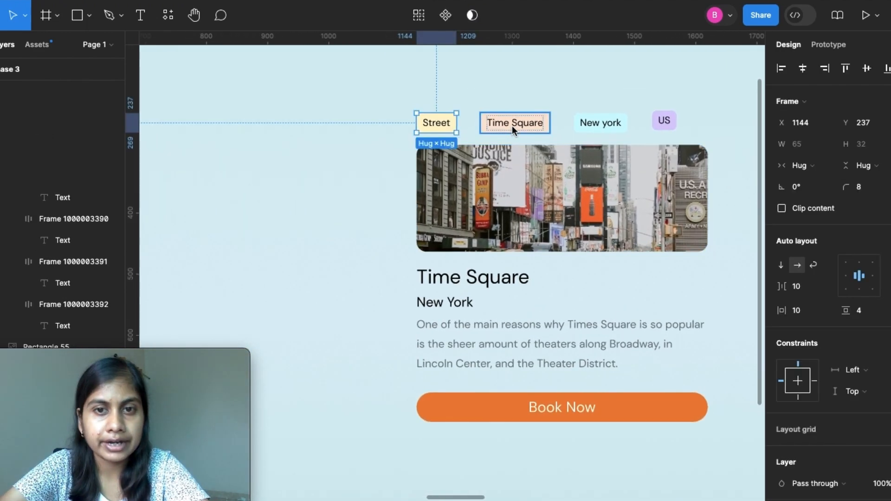
shift+click(621, 133)
shift+click(670, 129)
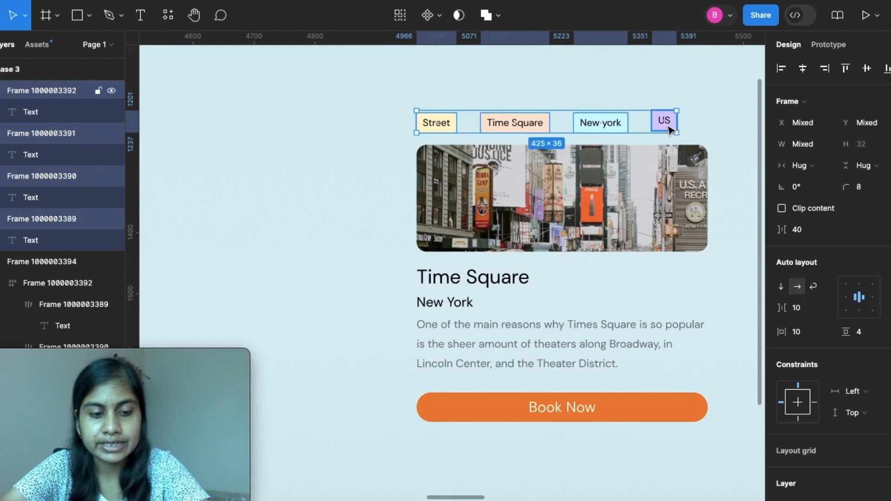
key(shift+a)
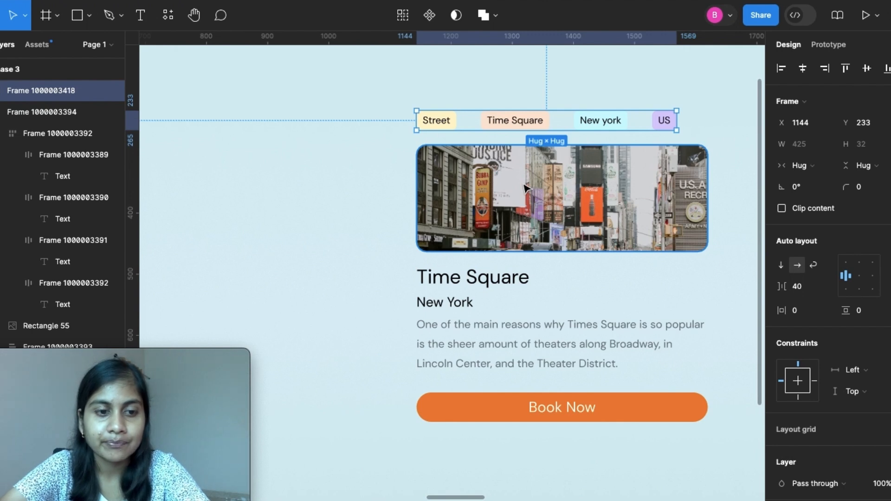
Wrap the Times Square photo below the loose tag row in its own auto layout frame
click(542, 194)
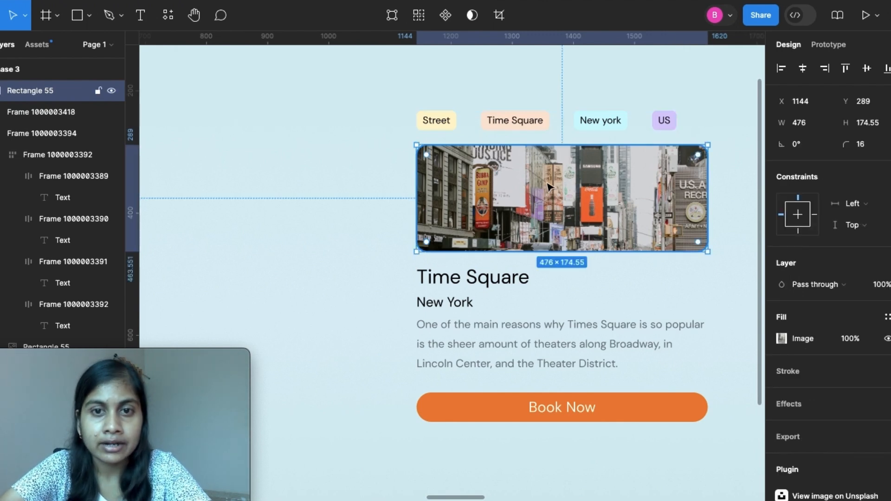
click(514, 120)
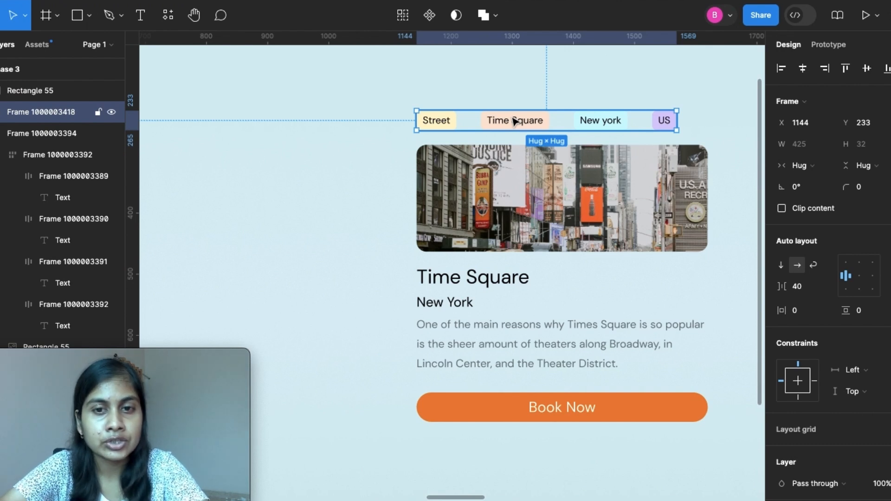
shift+click(519, 211)
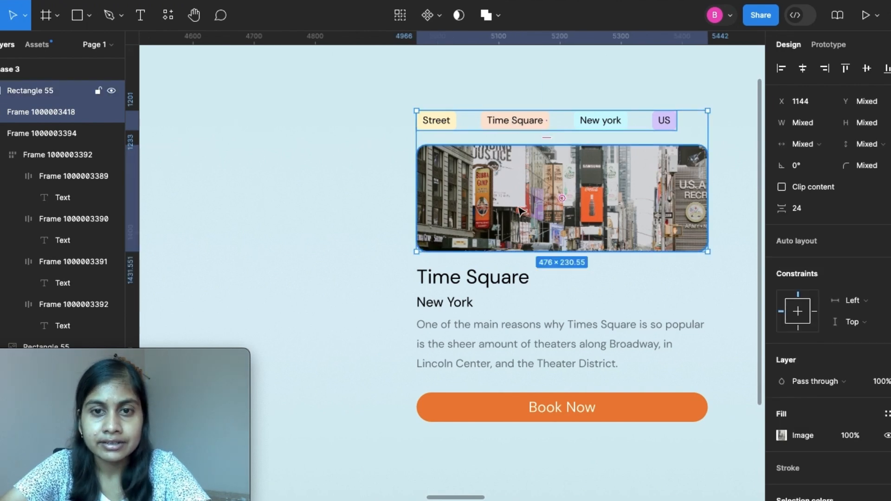
shift+click(448, 280)
shift+click(445, 303)
shift+click(445, 353)
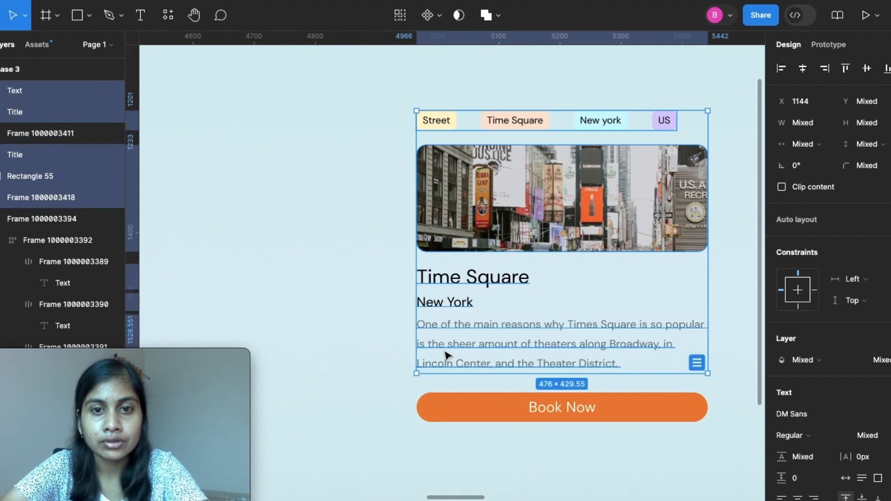
click(529, 206)
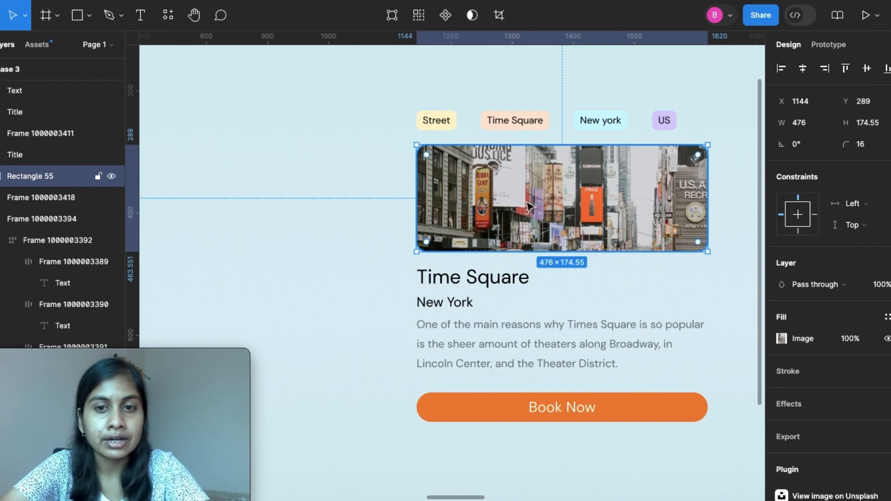
key(shift+a)
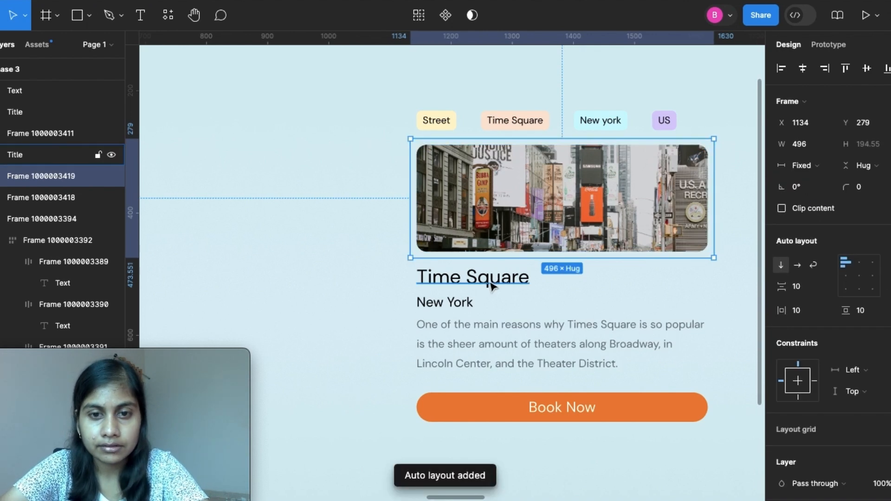
Try to wrap the Time Square title alone in an auto layout frame
click(492, 284)
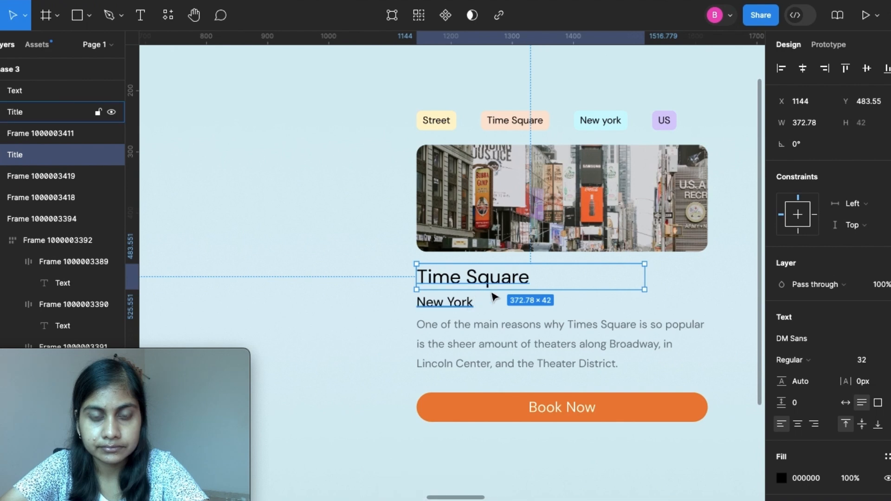
key(shift+a)
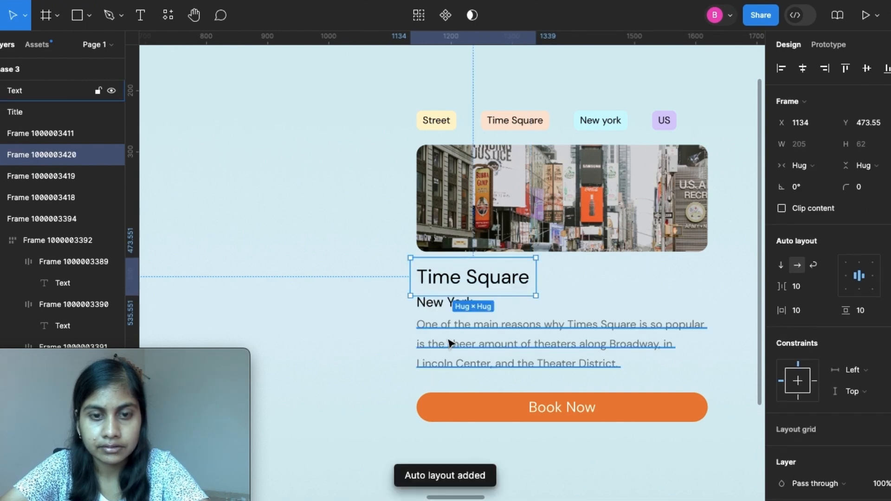
key(ctrl+z)
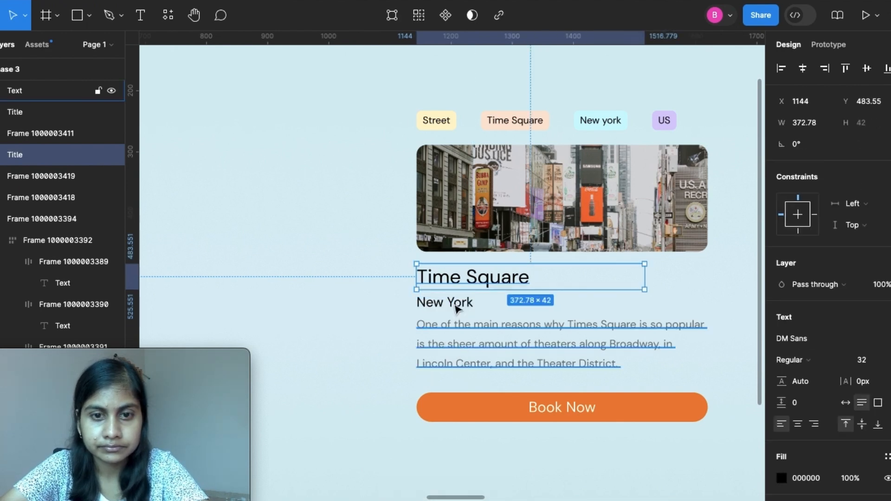
Group the Time Square title, New York subtitle and description paragraph into one vertical auto layout frame
click(463, 349)
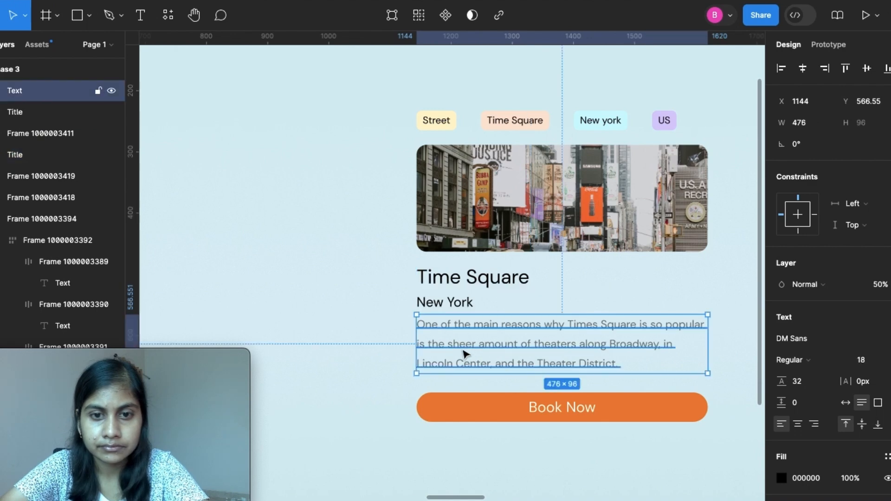
click(478, 410)
scroll(476, 408, down, 3)
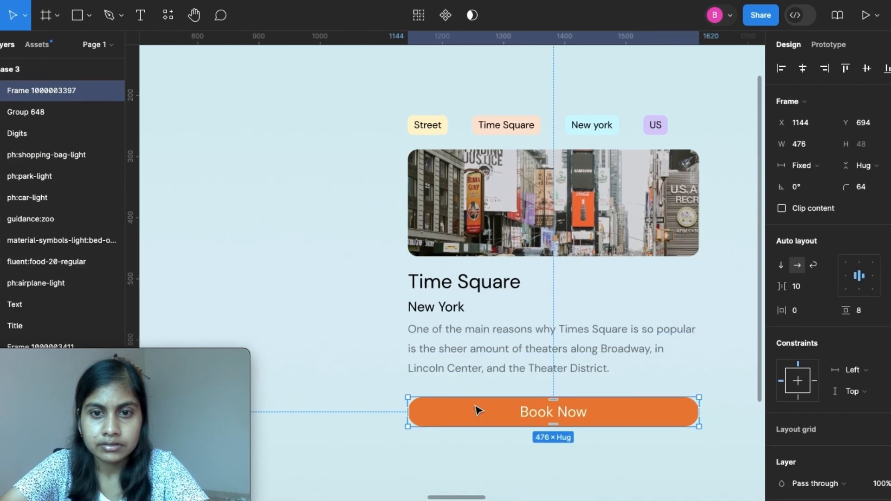
click(359, 206)
click(522, 268)
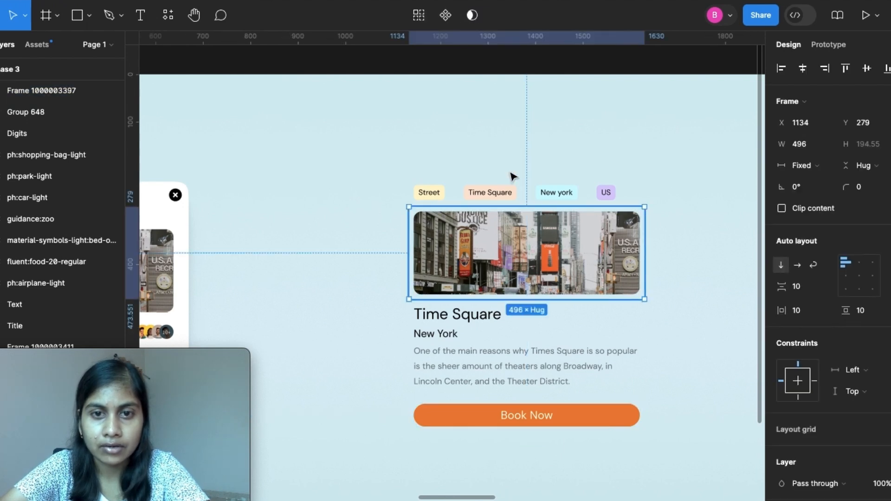
click(482, 318)
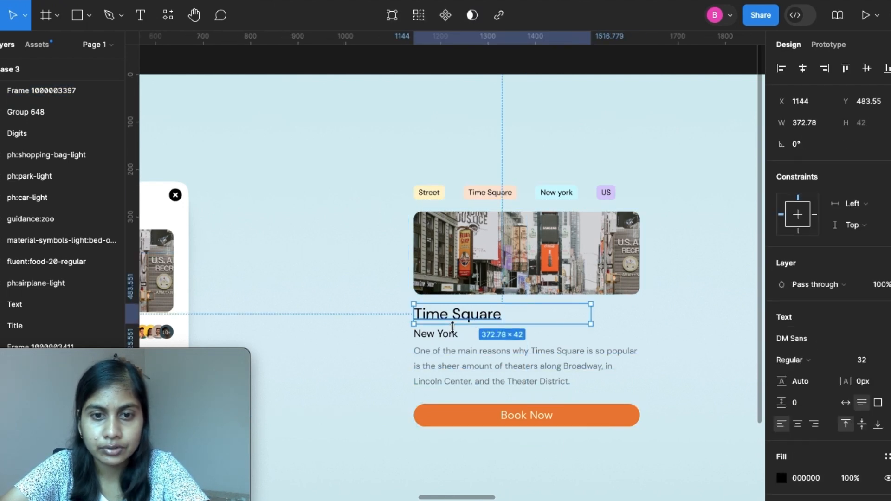
shift+click(454, 335)
shift+click(463, 374)
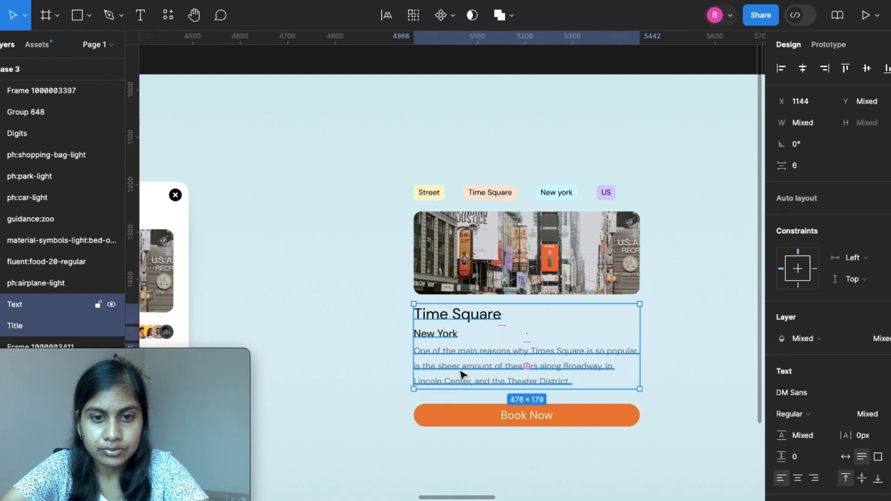
key(shift+a)
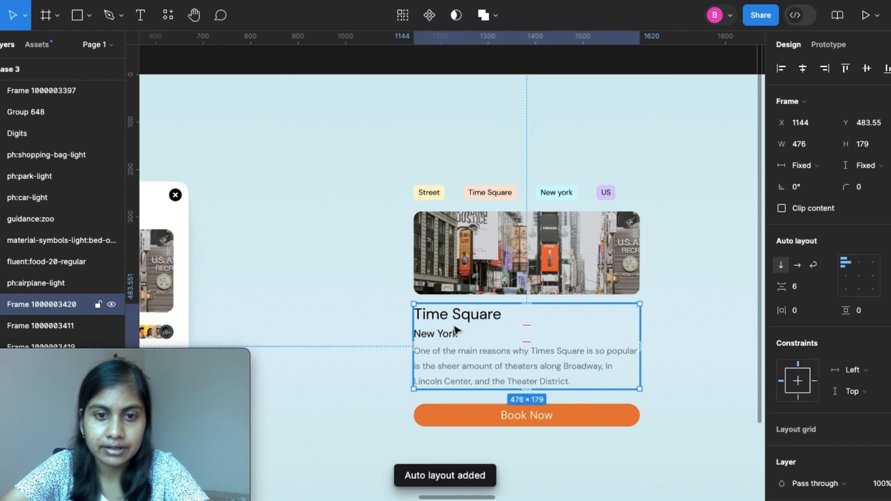
Combine the tag row, photo frame, text block and Book Now button into one vertical auto layout card
shift+click(495, 265)
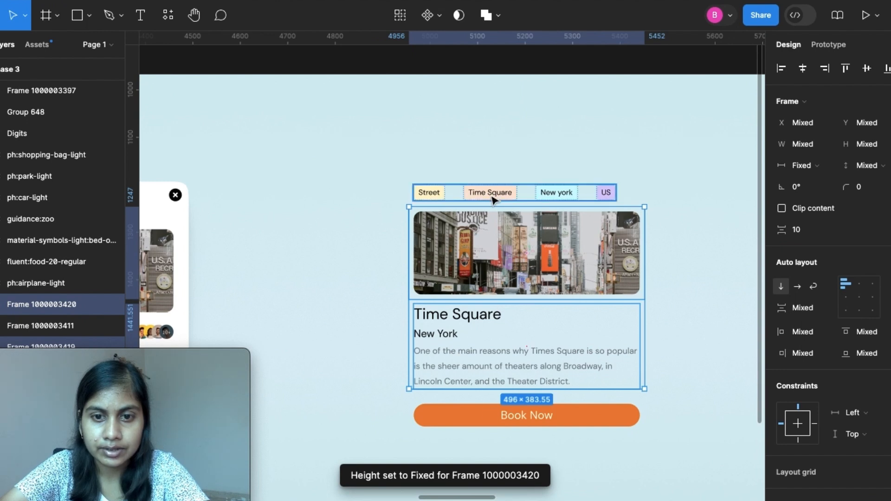
shift+click(492, 199)
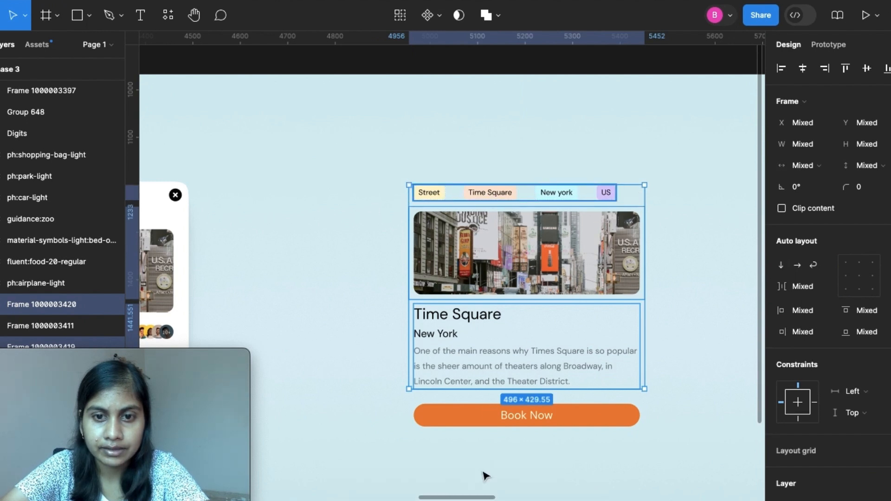
shift+click(484, 420)
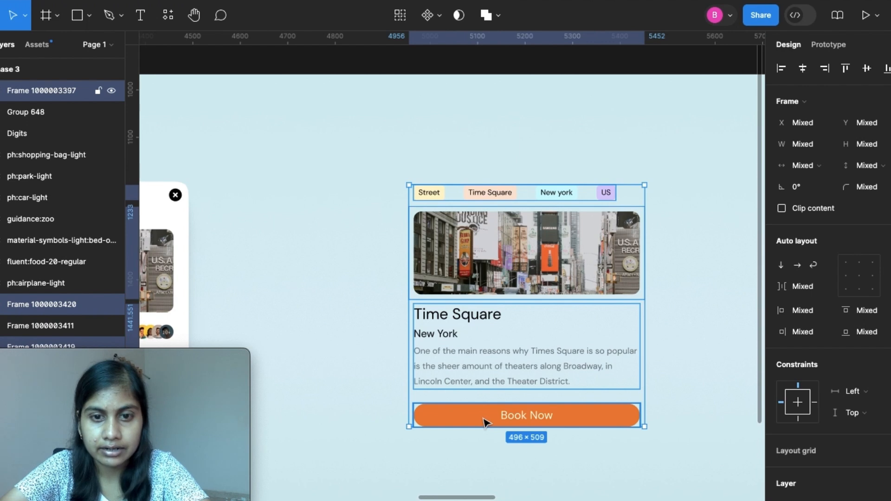
key(shift+a)
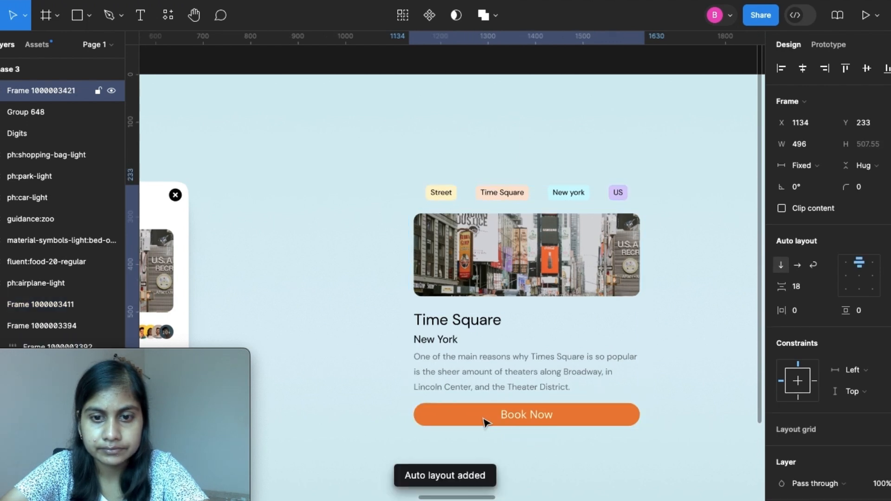
Try to move the loose avatar group into the new card's text block beside the Time Square title
double_click(486, 373)
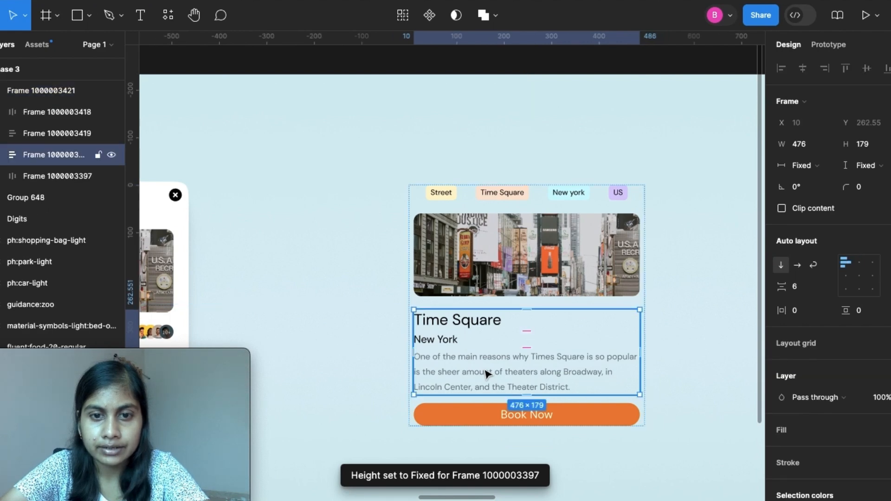
scroll(486, 374, left, 5)
scroll(486, 374, down, 2)
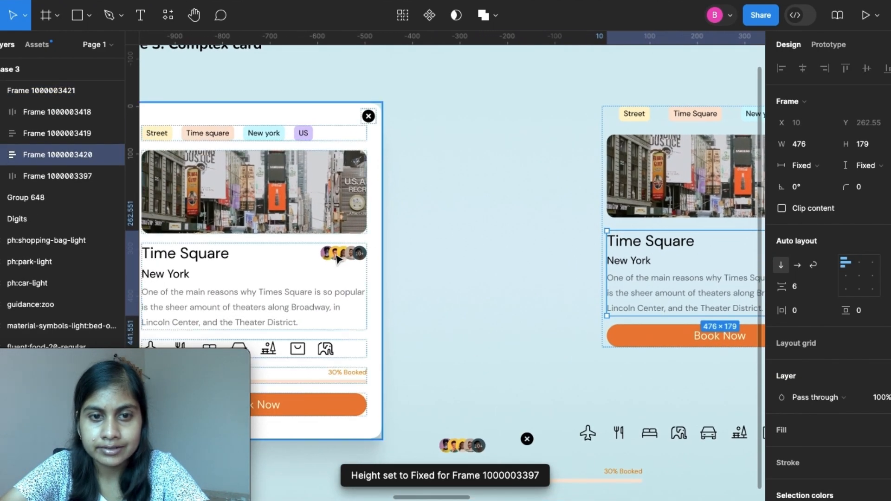
click(462, 445)
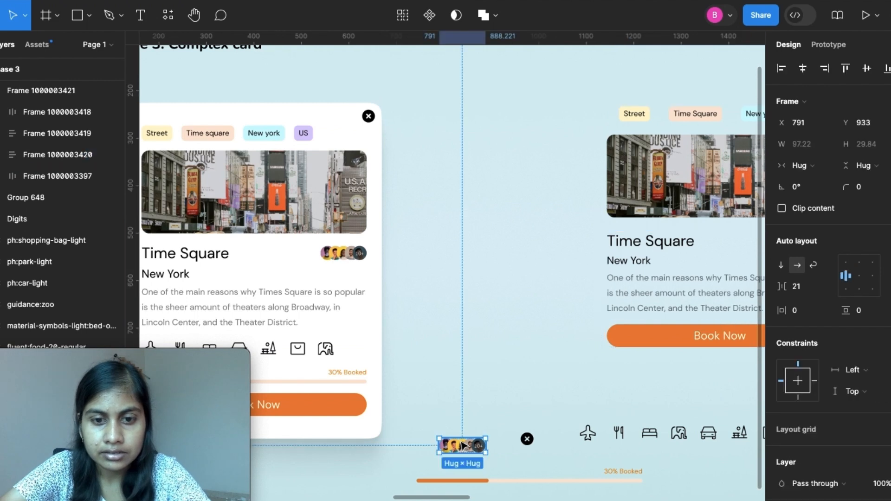
drag(462, 445, 632, 254)
scroll(453, 300, right, 5)
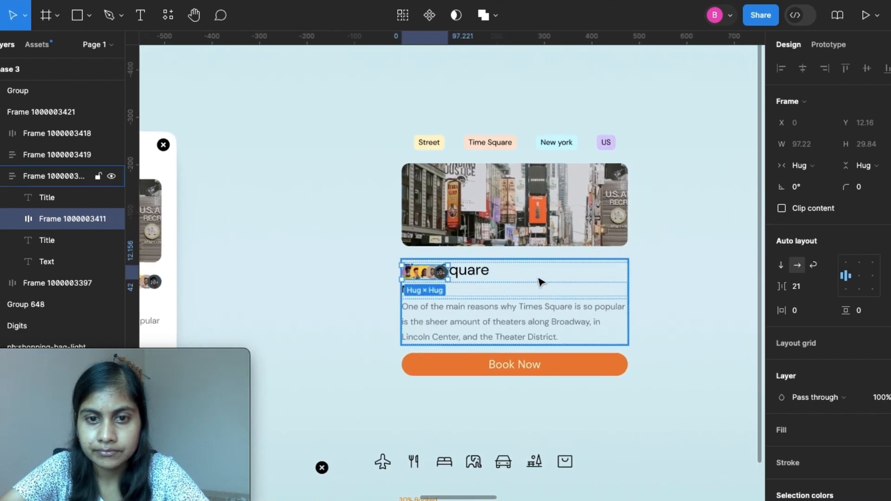
key(ctrl+z)
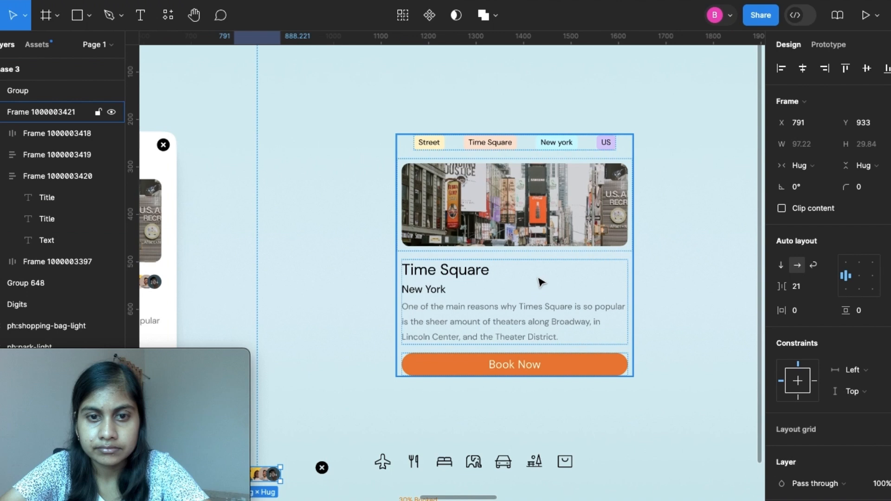
key(Escape)
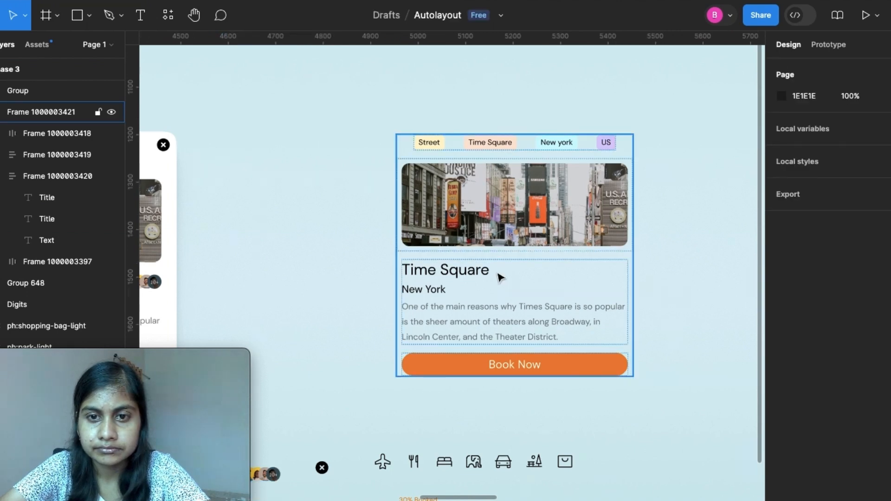
Set the width of the new card's text block to Fill container
click(500, 278)
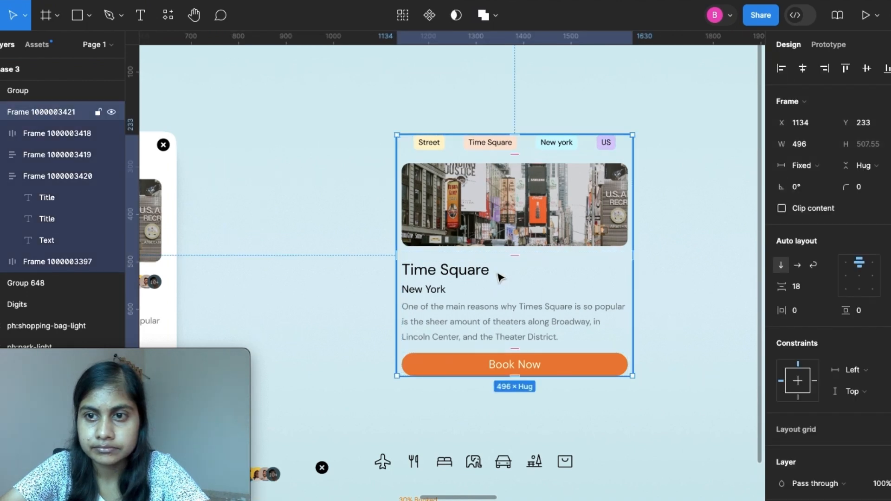
click(806, 170)
click(591, 275)
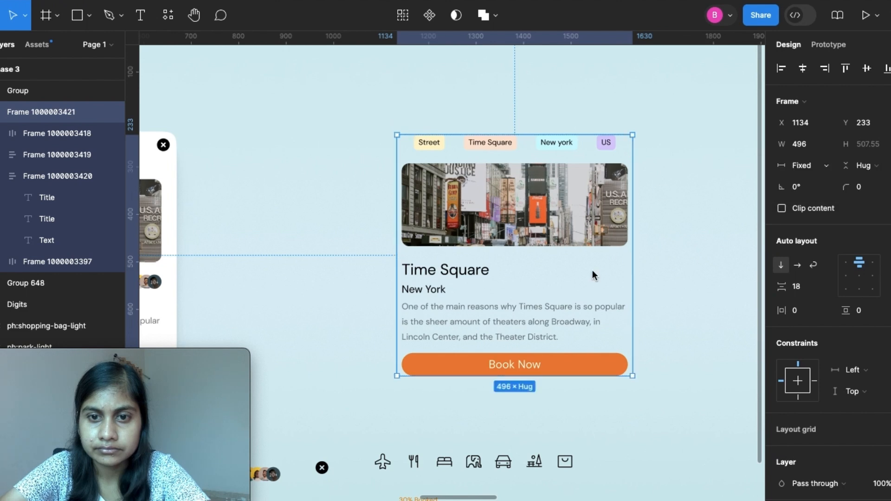
click(592, 276)
click(816, 167)
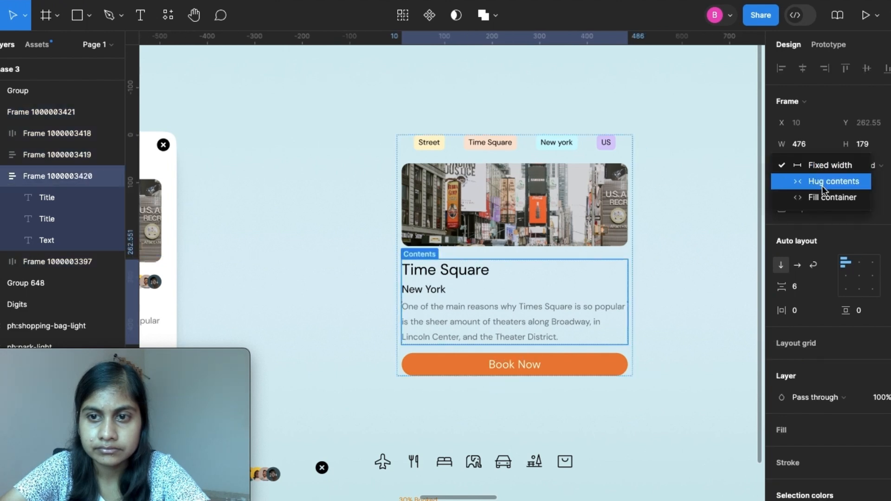
click(833, 197)
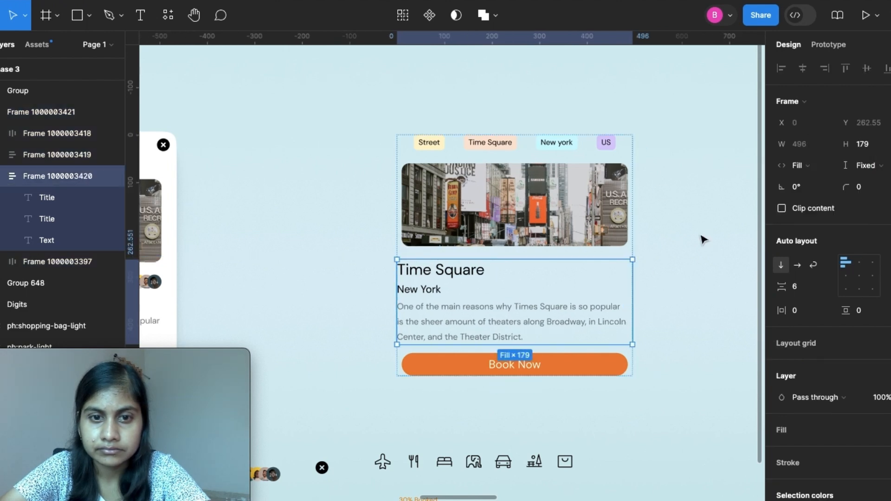
Set the width of the new card's Book Now button to Fill container
click(632, 232)
click(611, 142)
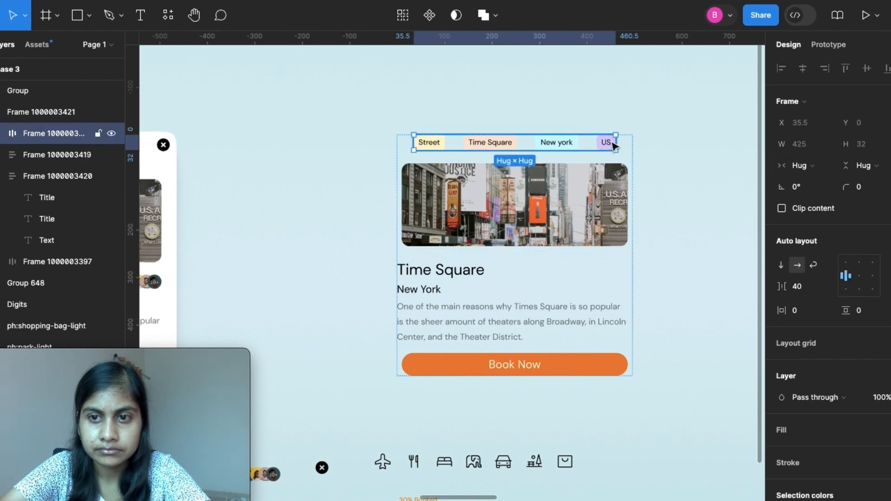
click(513, 325)
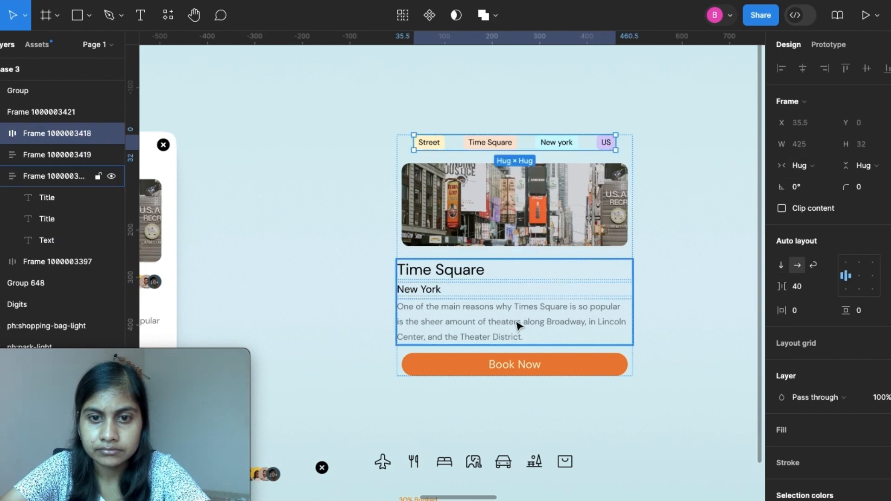
click(507, 364)
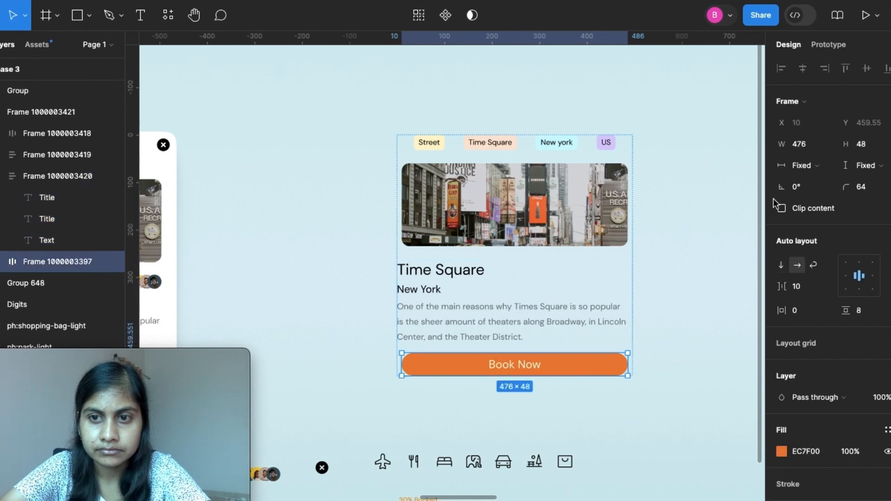
click(803, 165)
click(816, 196)
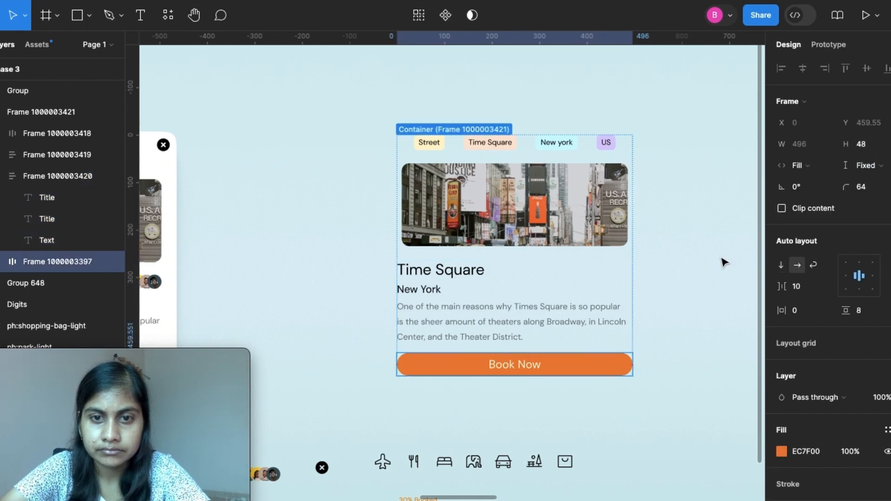
click(722, 269)
Move the loose avatar group into the new card's text block, between the Time Square title and the New York subtitle
scroll(722, 270, down, 3)
scroll(282, 471, up, 5)
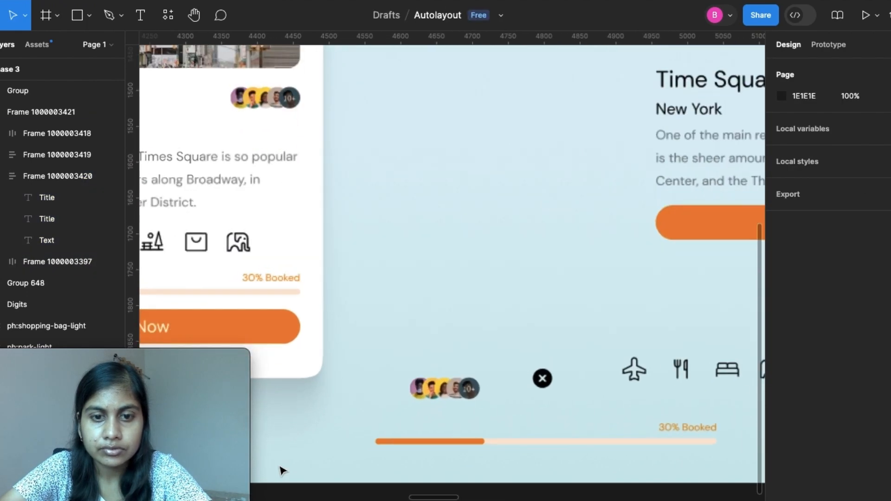
click(444, 391)
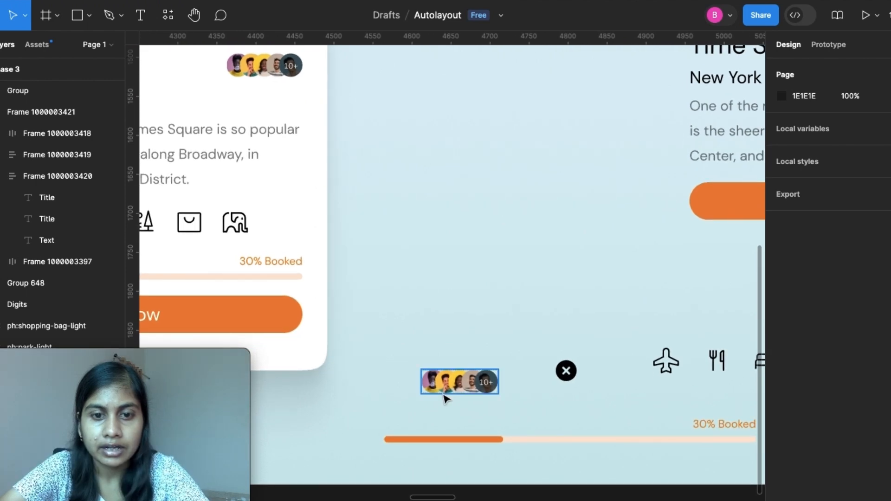
drag(719, 118, 624, 179)
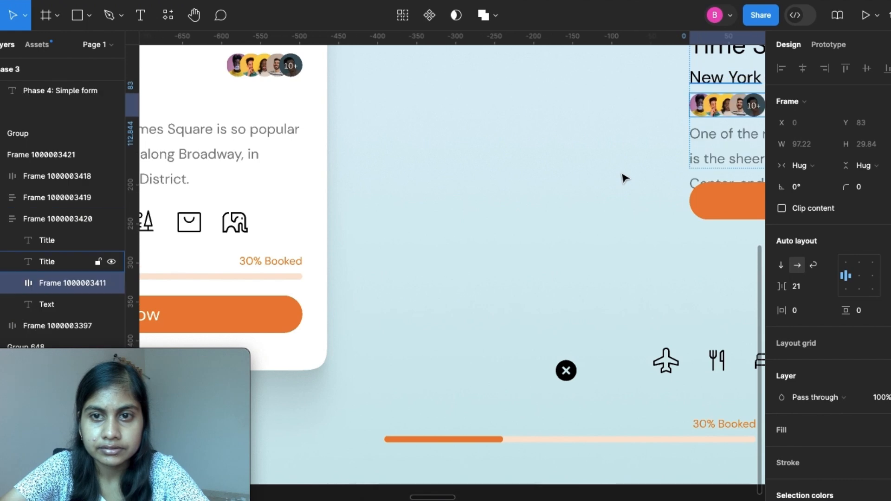
scroll(625, 179, up, 5)
scroll(625, 178, right, 8)
scroll(624, 178, right, 3)
scroll(624, 179, down, 1)
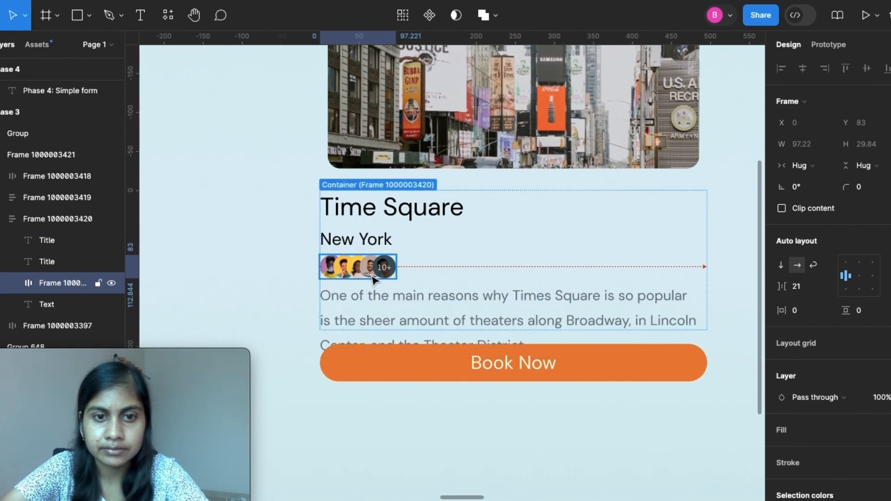
drag(374, 277, 373, 244)
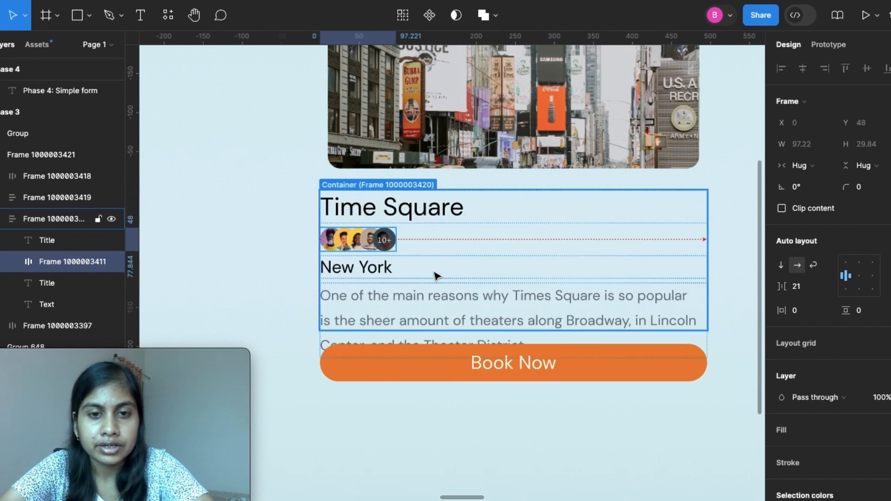
Increase the text block's height to 214 so the whole description paragraph fits above the Book Now button
scroll(437, 276, down, 5)
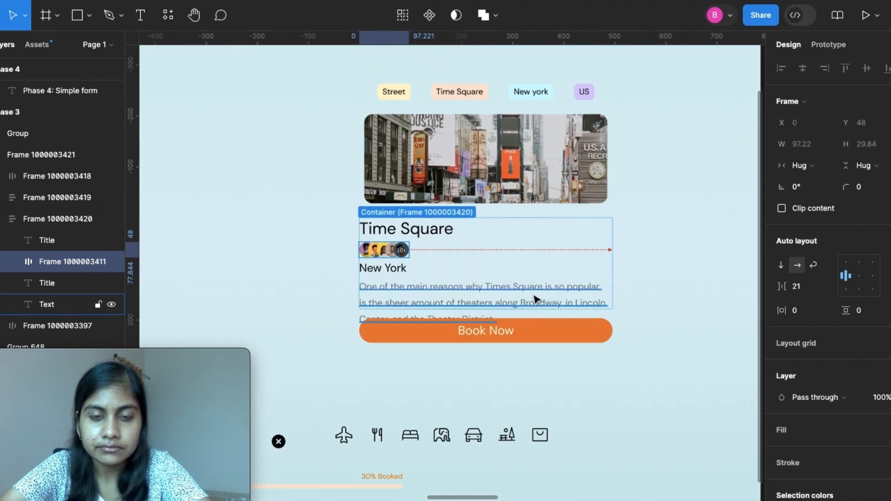
click(536, 299)
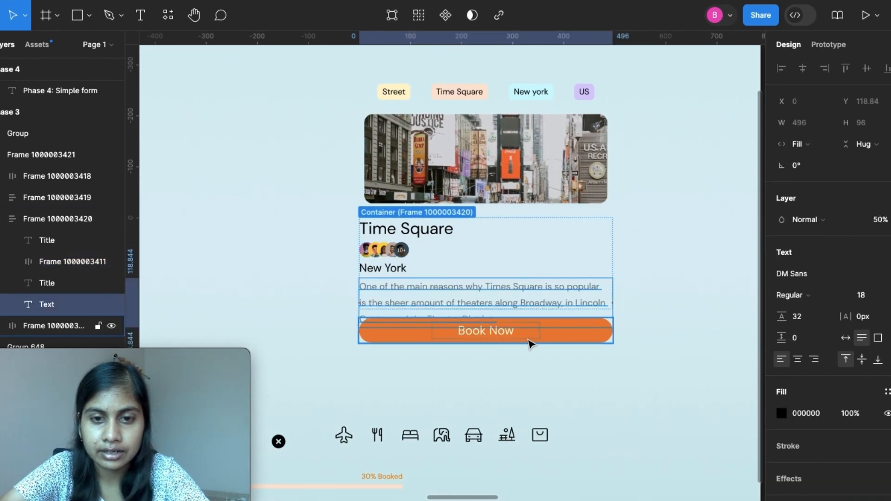
click(620, 250)
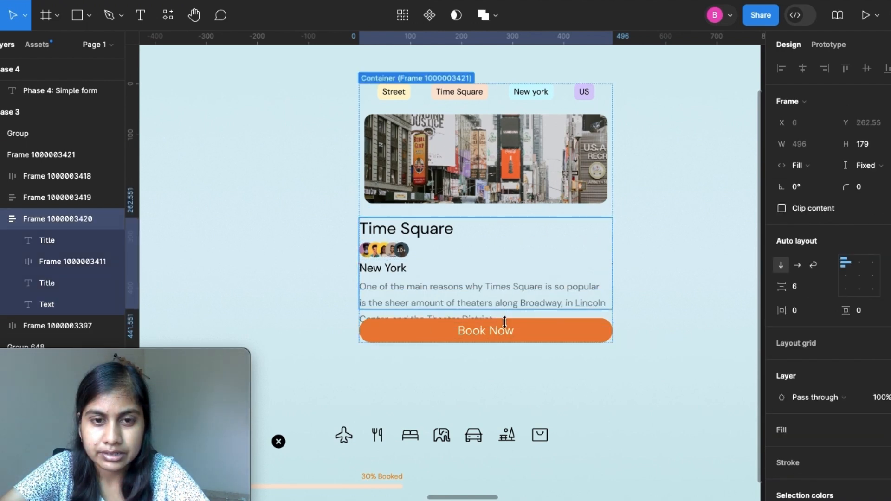
drag(506, 307, 504, 326)
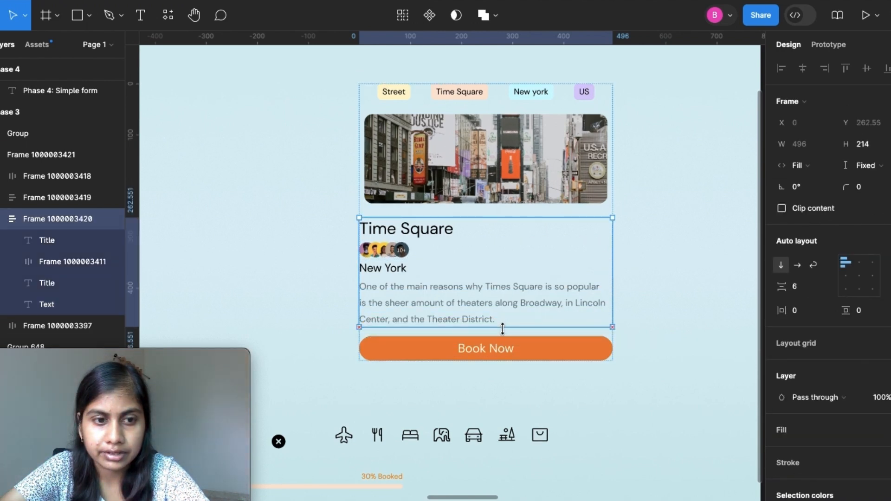
click(274, 303)
Try a horizontal auto layout direction on the new card's text block and switch it back to vertical
scroll(274, 302, left, 10)
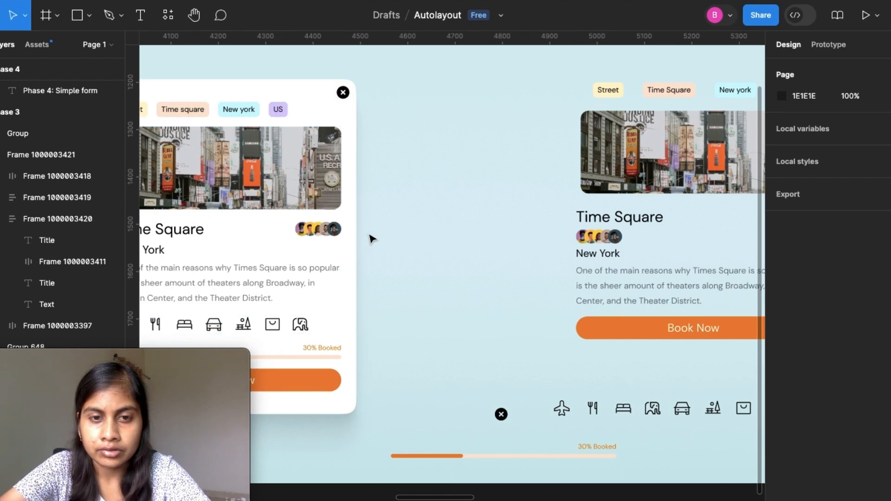
scroll(371, 239, right, 10)
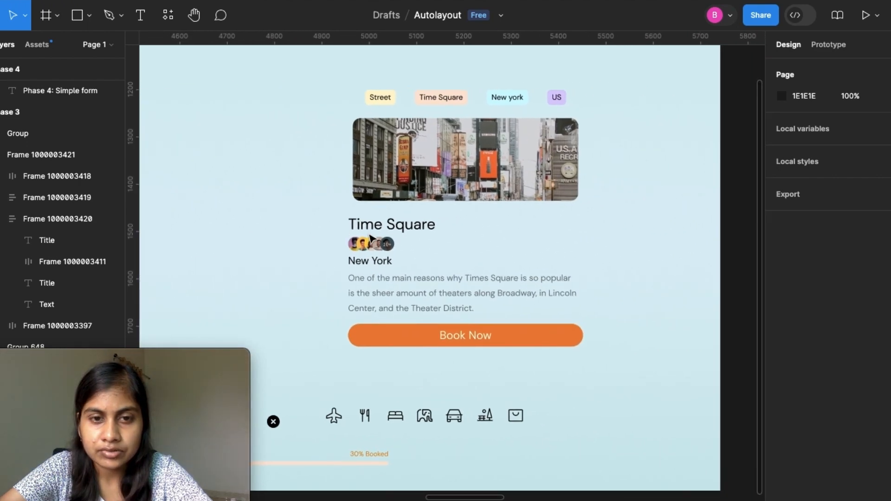
scroll(371, 239, up, 5)
scroll(372, 238, up, 3)
click(401, 227)
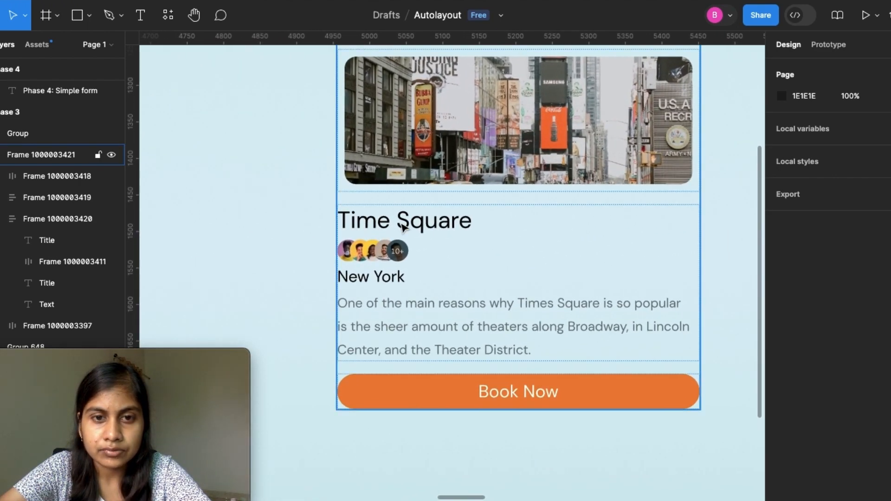
double_click(401, 226)
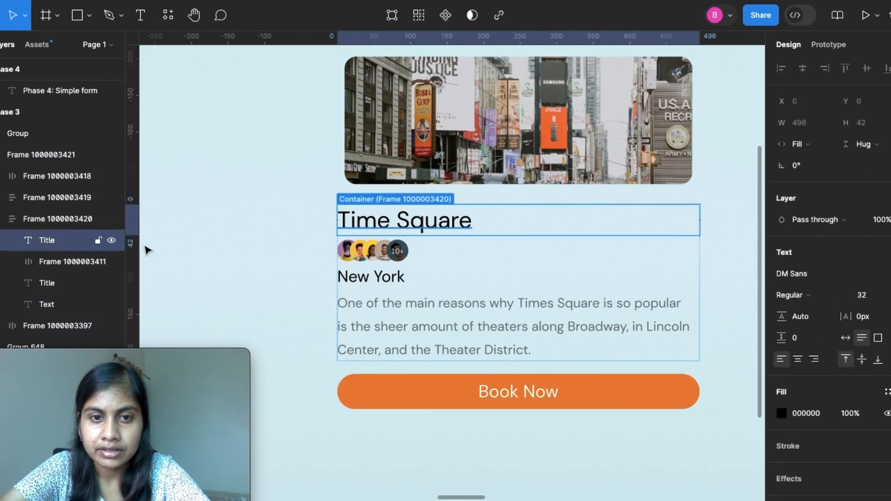
click(198, 261)
click(498, 288)
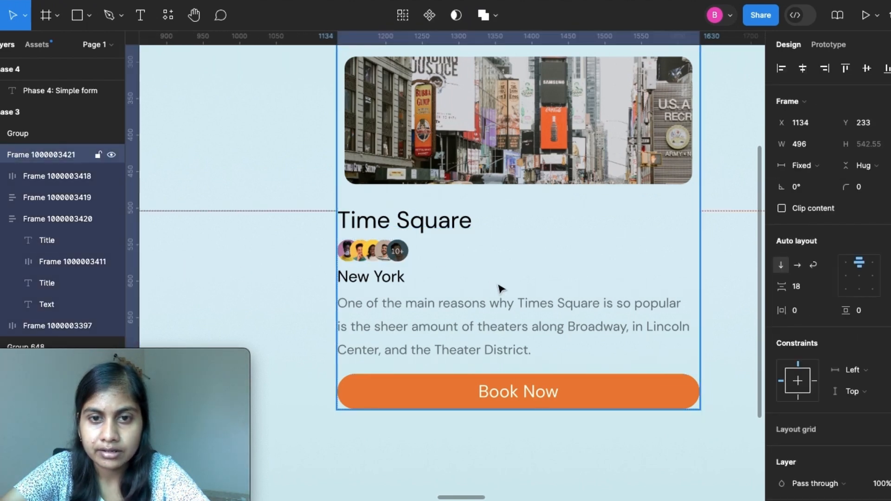
click(498, 289)
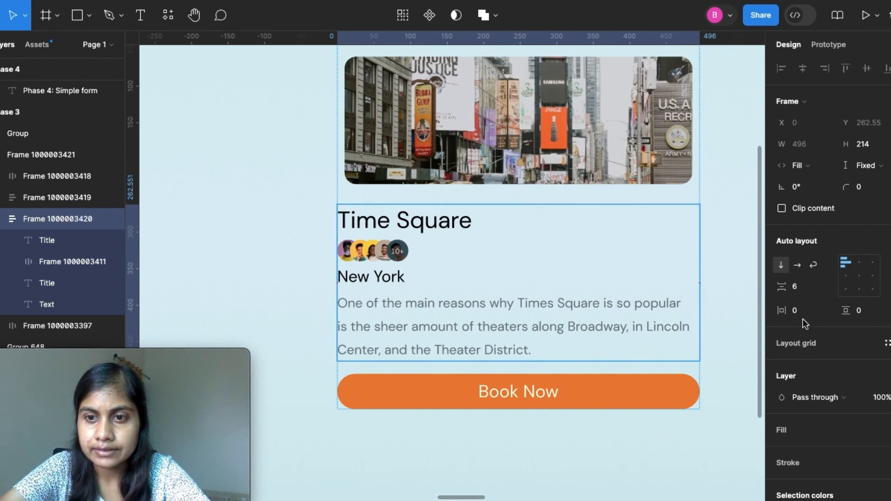
click(798, 268)
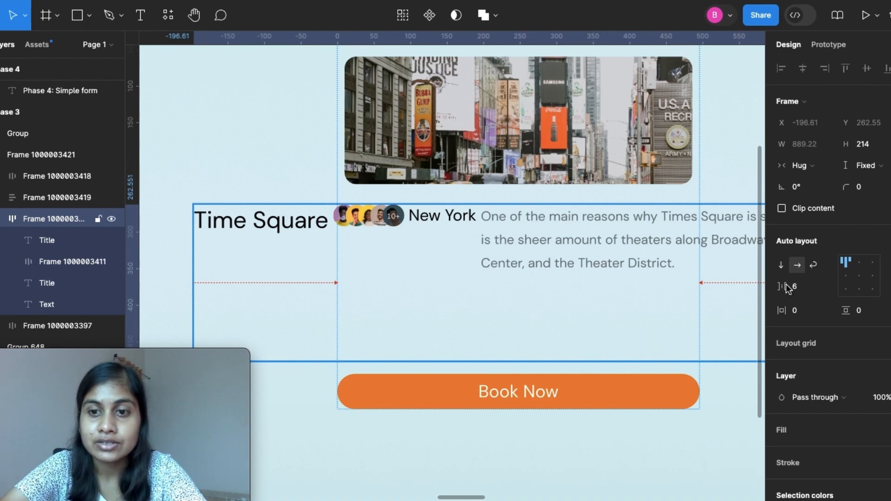
click(782, 265)
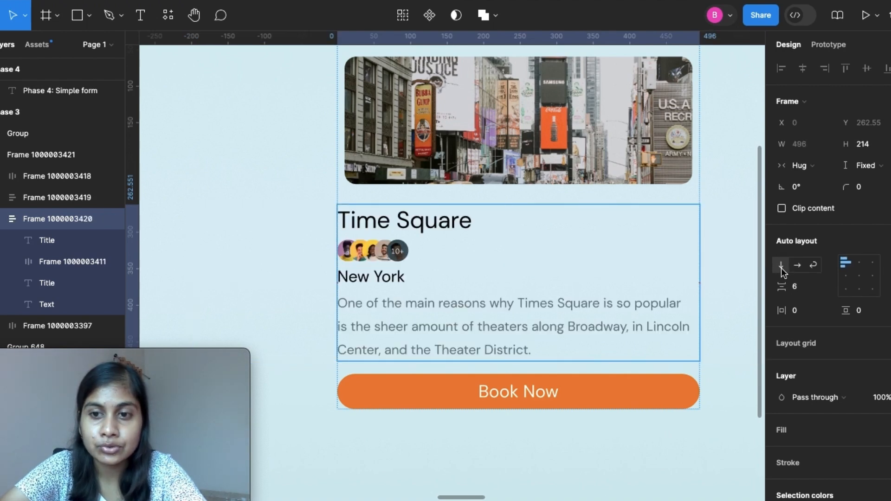
Wrap the Time Square title and the avatar group in their own horizontal auto layout frame inside the text block
click(437, 227)
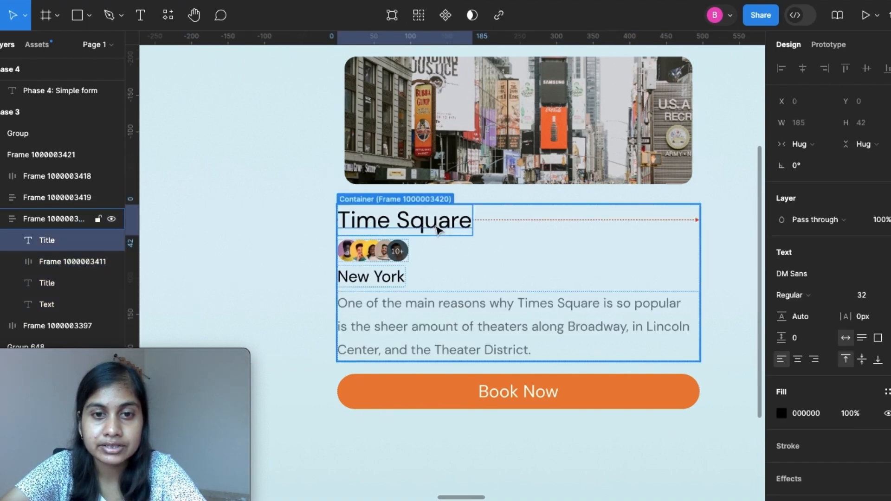
shift+click(385, 255)
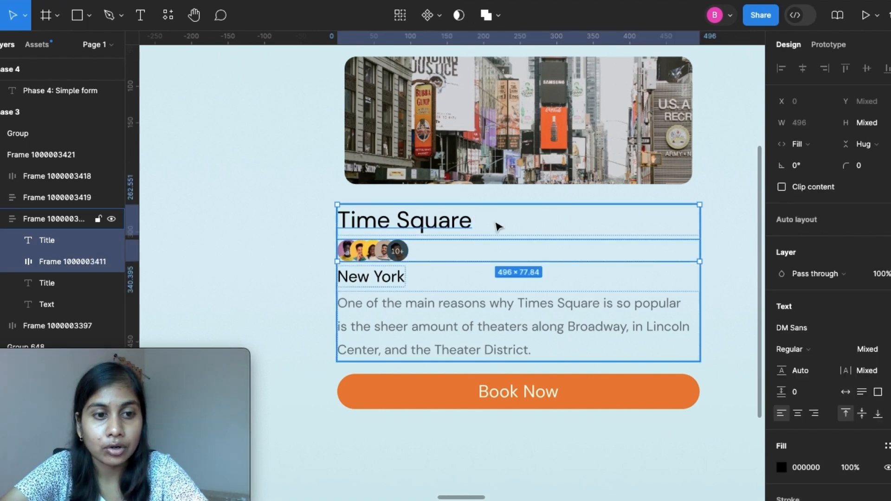
key(shift+a)
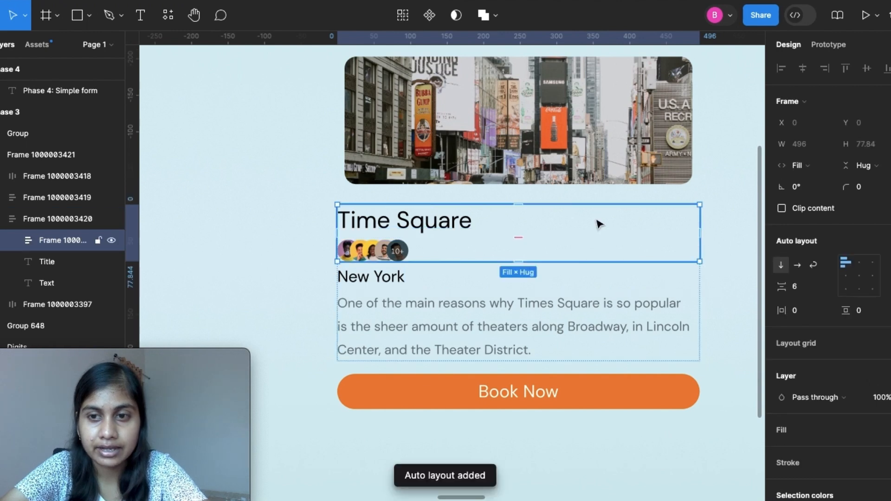
click(799, 267)
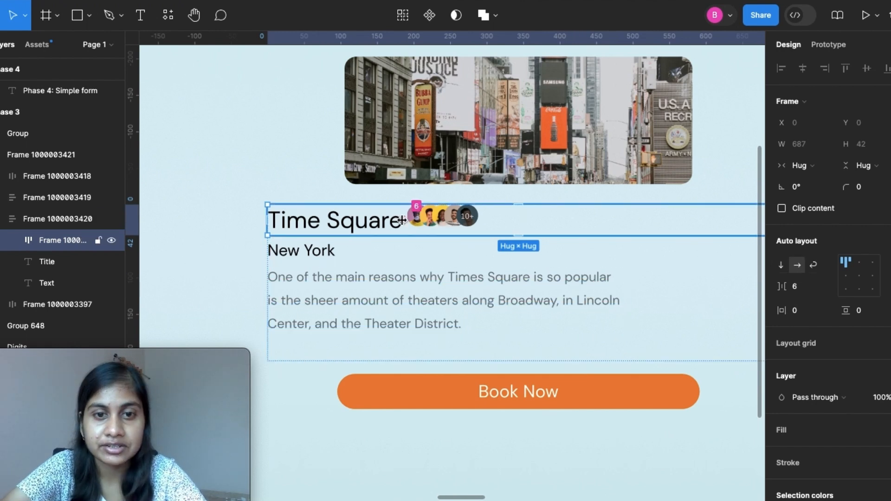
Widen the gap between title and avatar group to 15 and resize the avatar frame to 296 wide, ending at the card's edge
drag(405, 220, 472, 234)
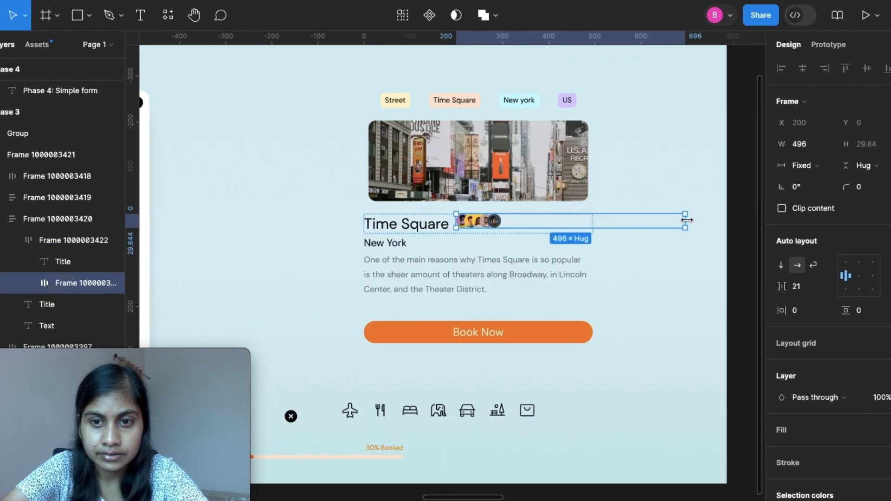
drag(612, 218, 594, 220)
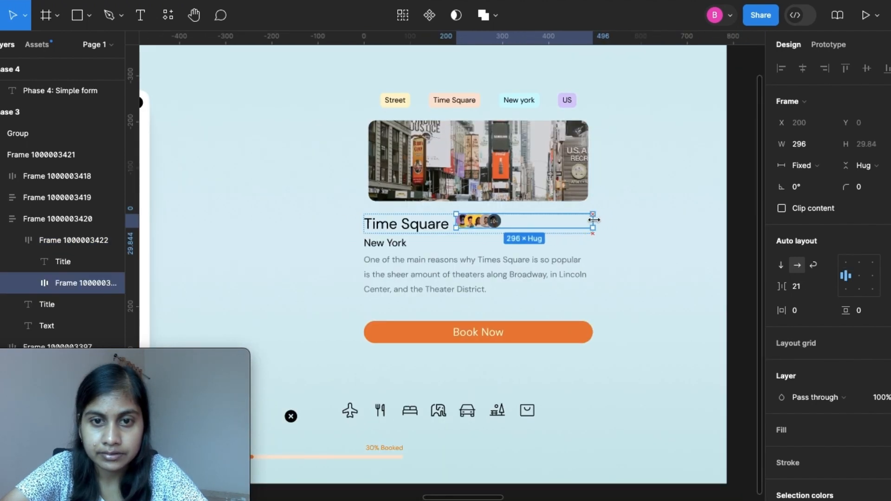
Align the avatar group to the right end of the Time Square title row
click(427, 228)
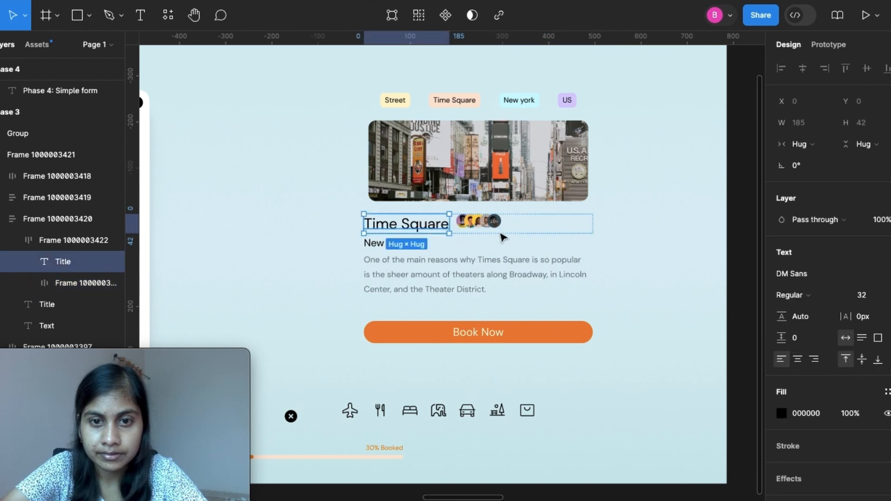
key(Escape)
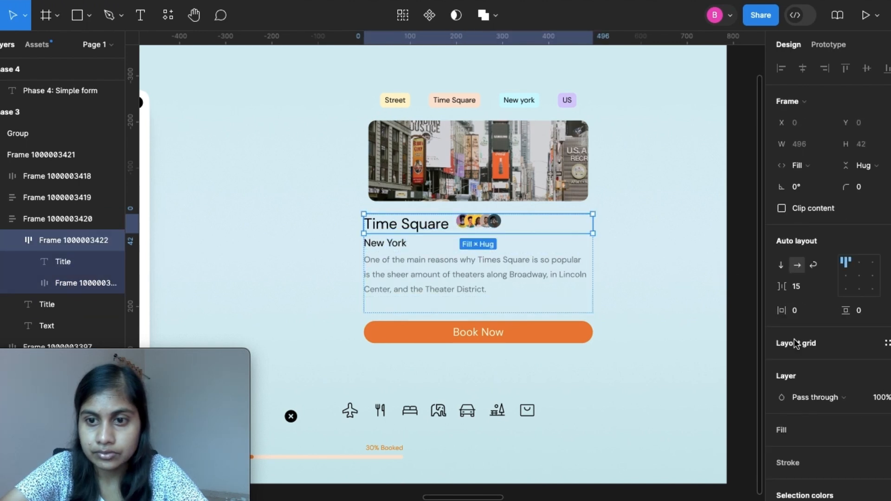
drag(780, 286, 82, 282)
key(Escape)
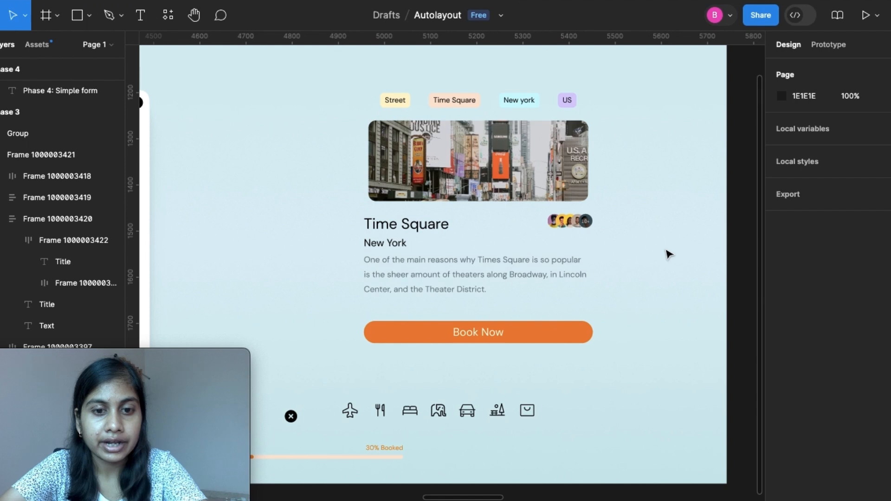
click(460, 418)
scroll(515, 306, down, 3)
scroll(515, 306, left, 3)
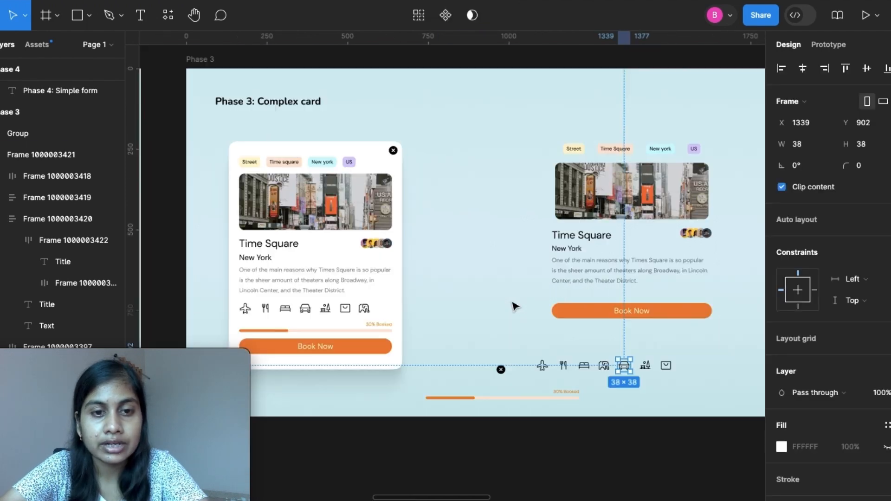
click(502, 301)
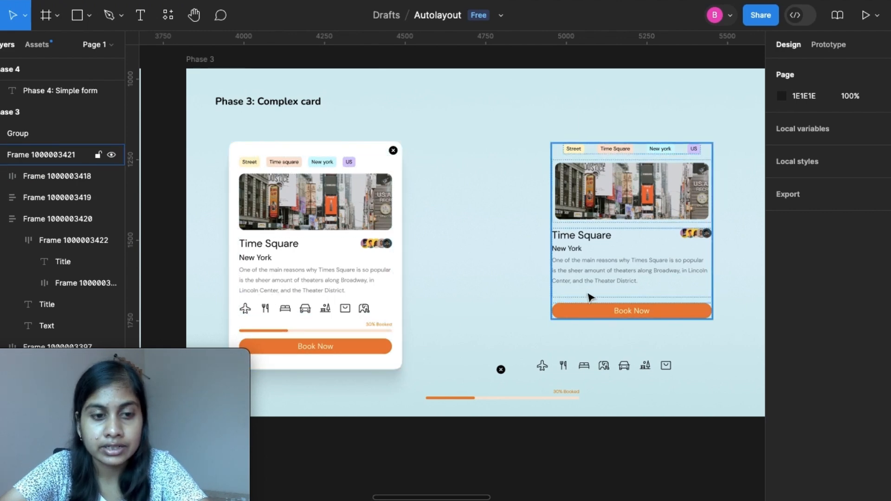
Wrap the seven amenity icons in a horizontal auto layout frame and place it below the description in the new card's text block
scroll(589, 297, right, 3)
scroll(592, 282, up, 5)
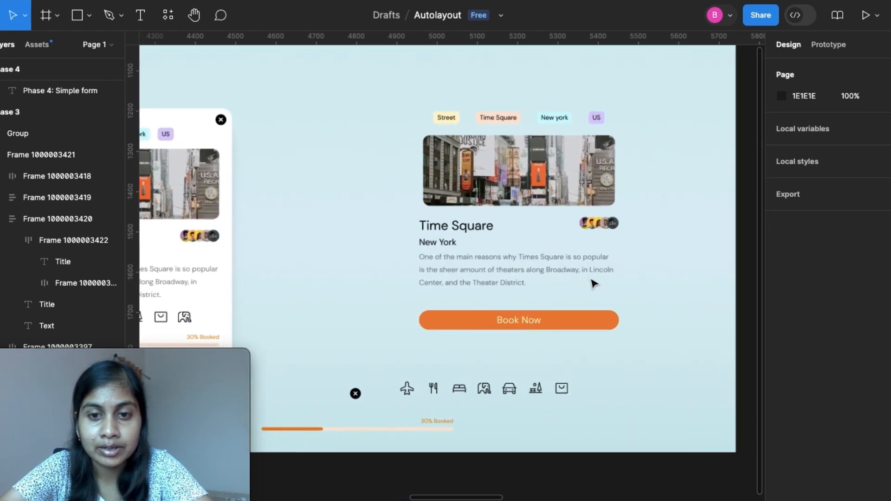
click(408, 396)
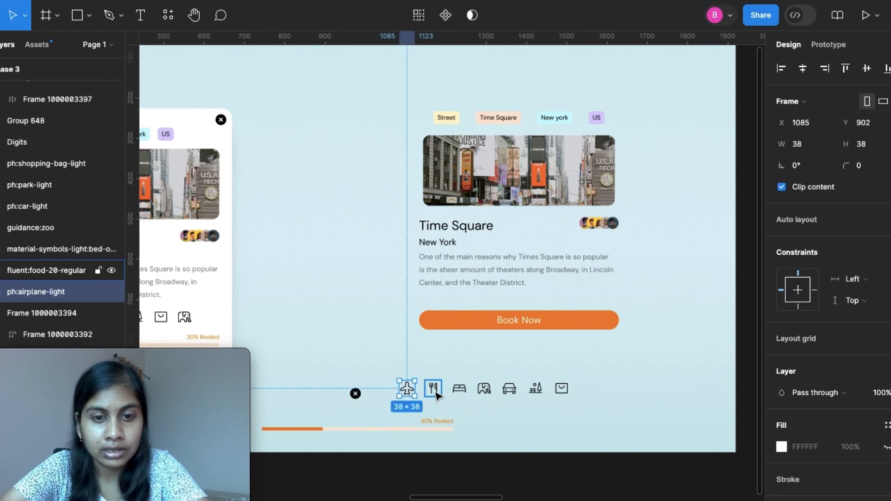
shift+click(436, 392)
shift+click(459, 391)
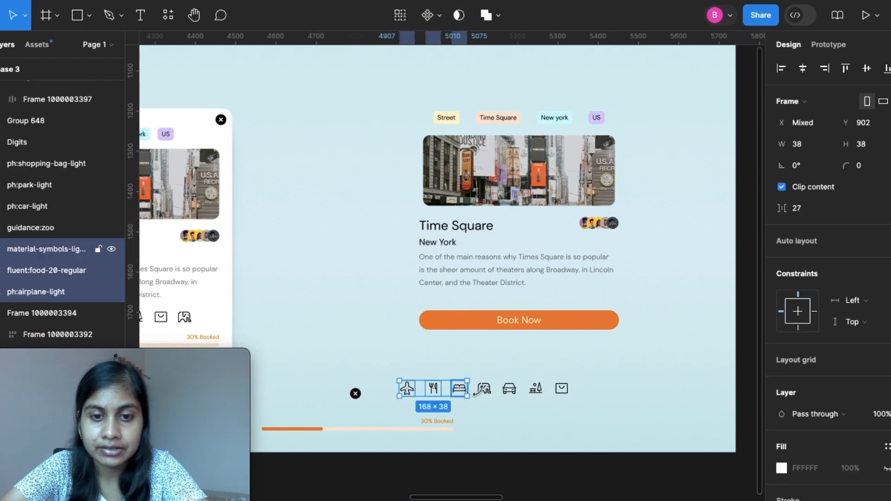
shift+click(484, 390)
shift+click(509, 390)
shift+click(535, 389)
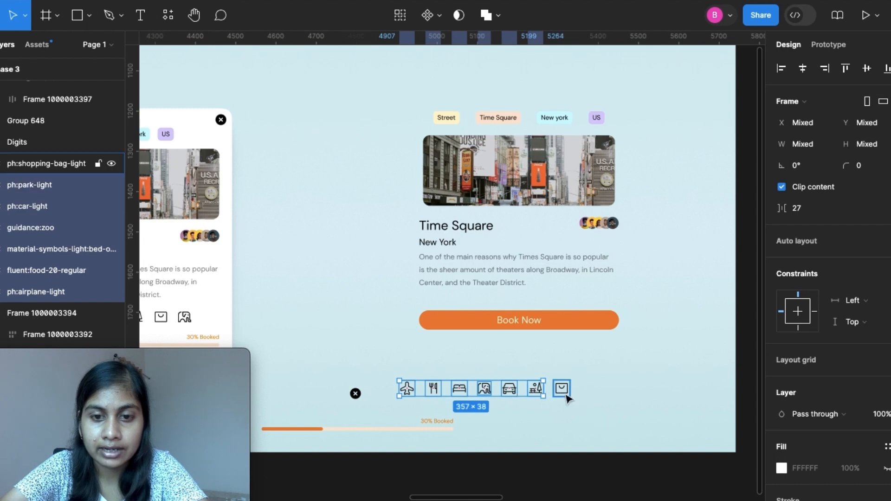
shift+click(562, 392)
key(shift+a)
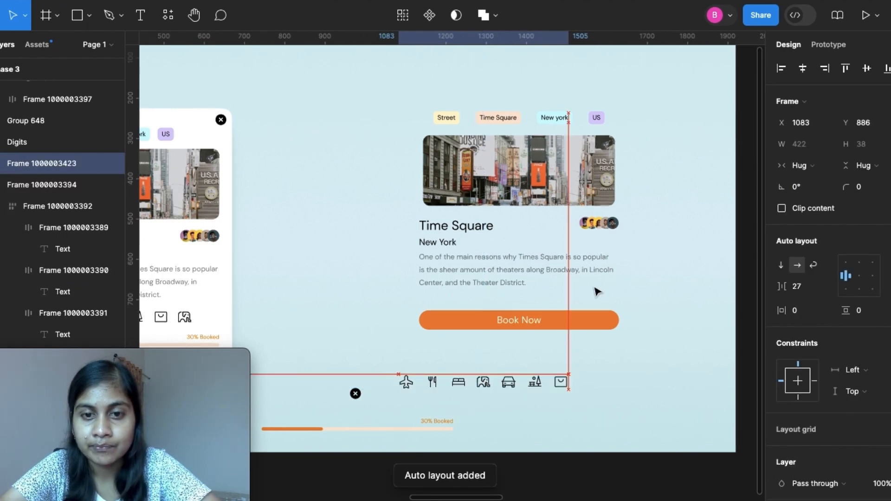
drag(598, 284, 580, 302)
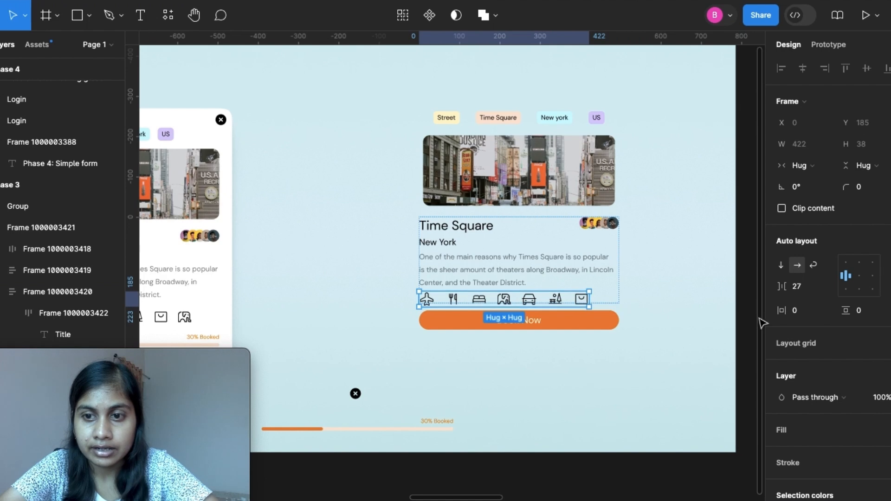
click(662, 373)
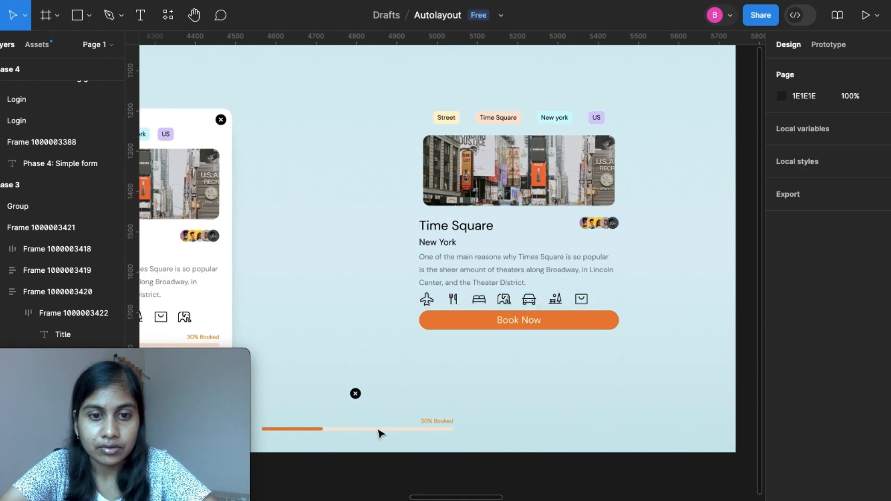
Try placing the progress bar on its own between the icon row and the Book Now button, and undo it
click(343, 434)
drag(342, 434, 510, 322)
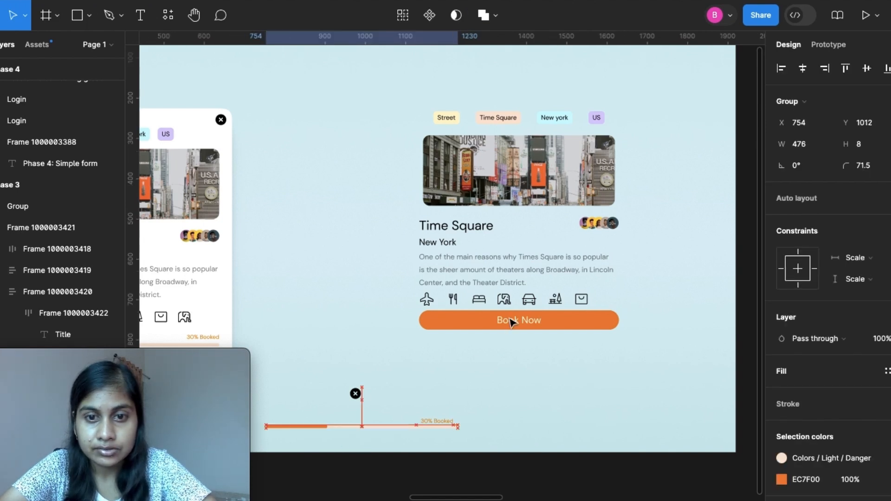
drag(534, 292, 522, 307)
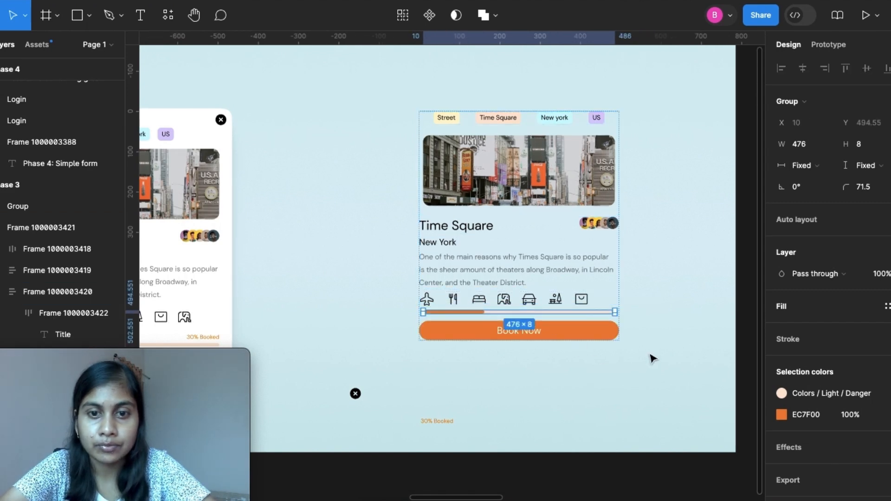
key(Escape)
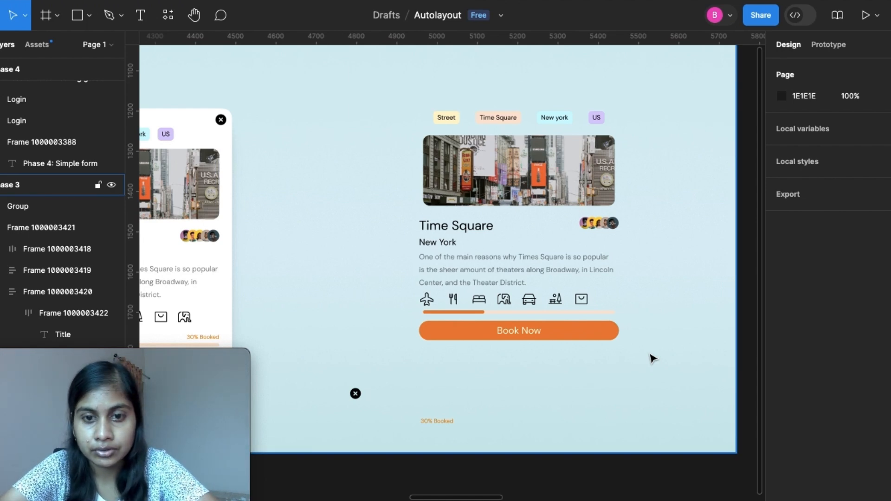
key(ctrl+z)
key(ctrl+z)
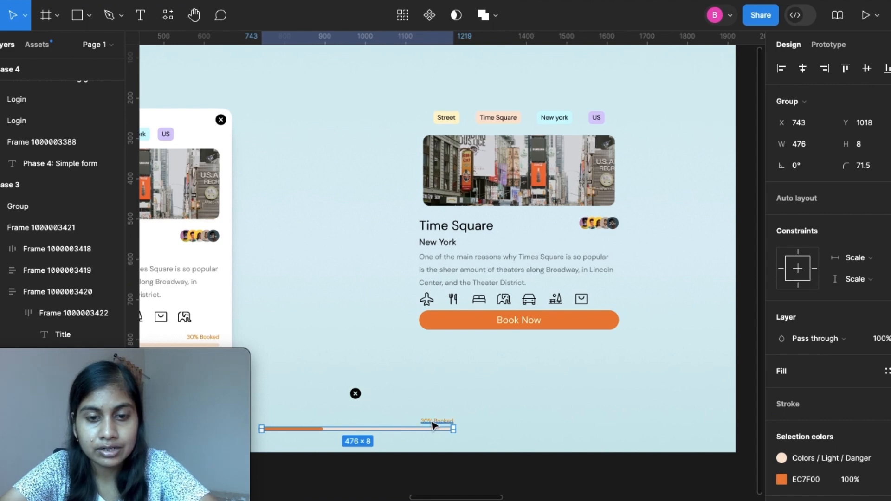
Combine the progress bar and 30% Booked label in a vertical auto layout frame and place it above the Book Now button
scroll(432, 425, up, 5)
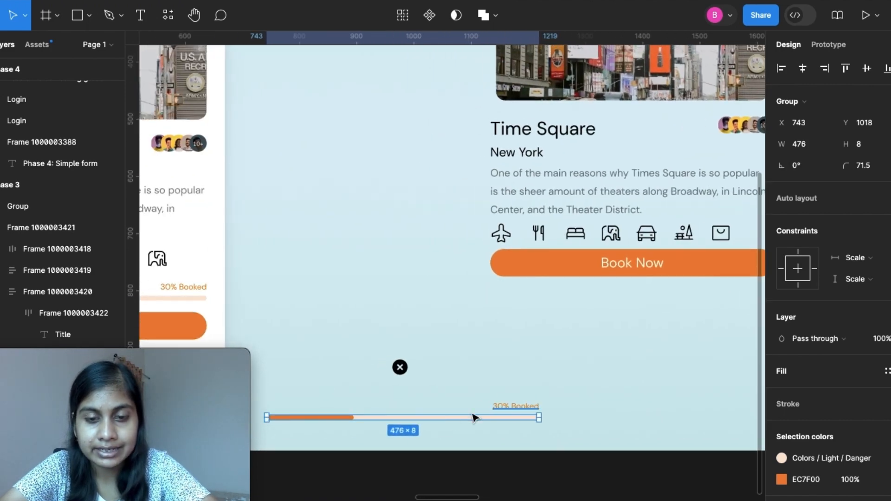
shift+click(513, 411)
key(shift+a)
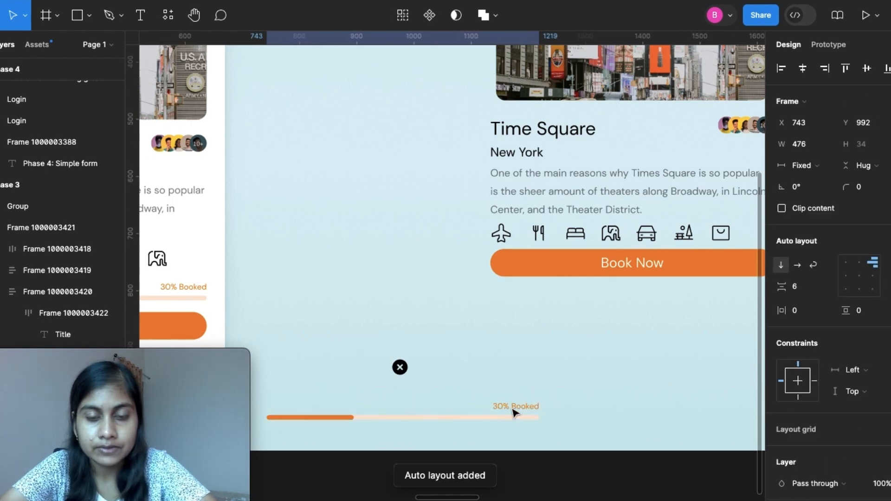
scroll(513, 412, right, 5)
scroll(514, 412, up, 2)
drag(382, 439, 602, 285)
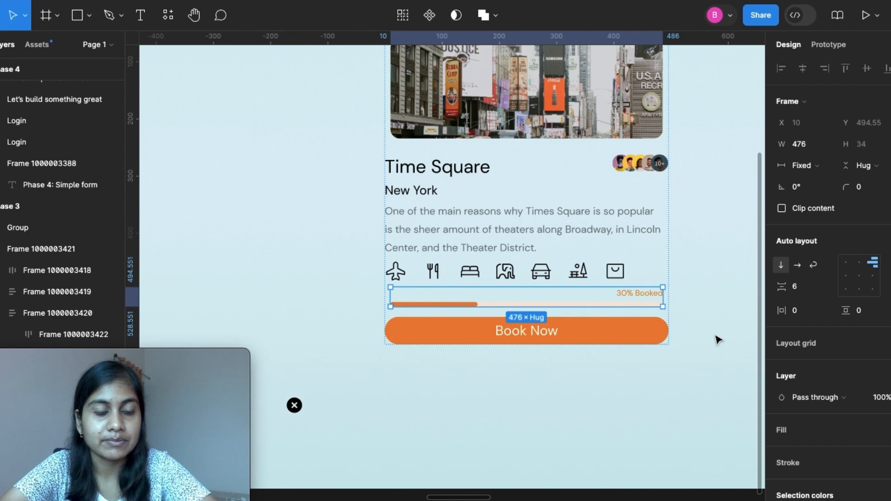
Move the black close icon into the card's auto layout frame, above the tag row
scroll(422, 442, up, 2)
scroll(422, 443, up, 2)
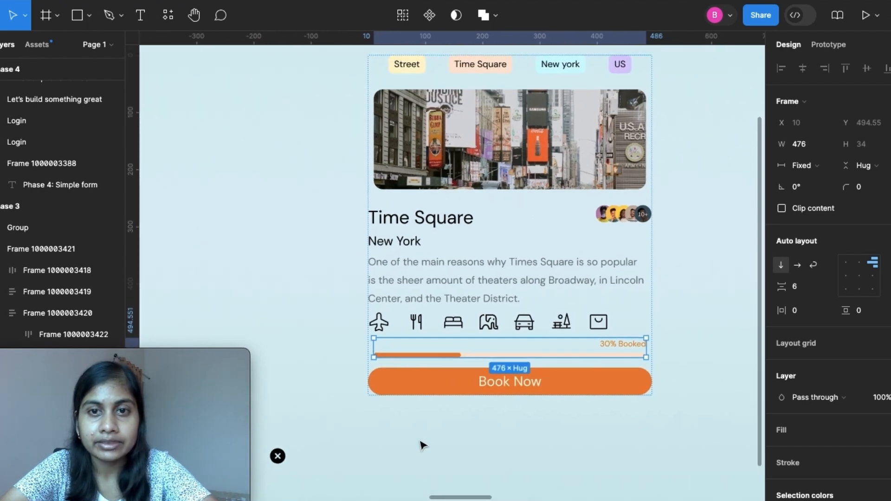
click(276, 460)
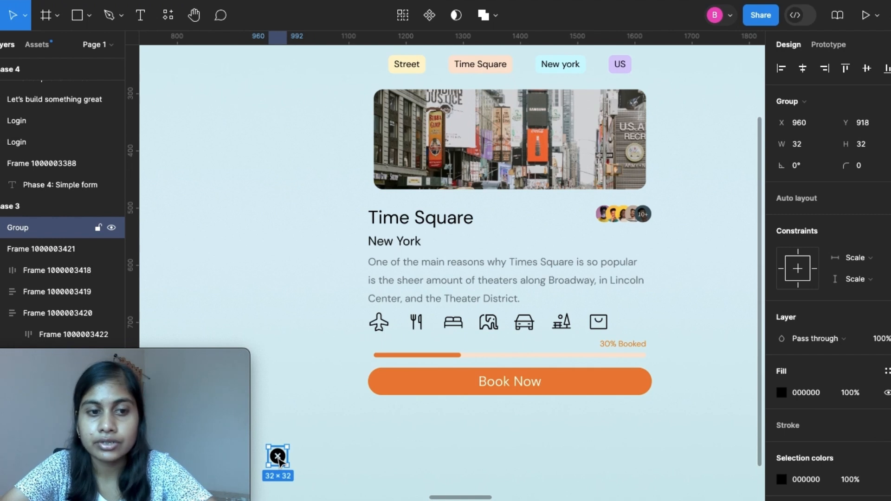
drag(277, 458, 638, 147)
drag(651, 60, 651, 37)
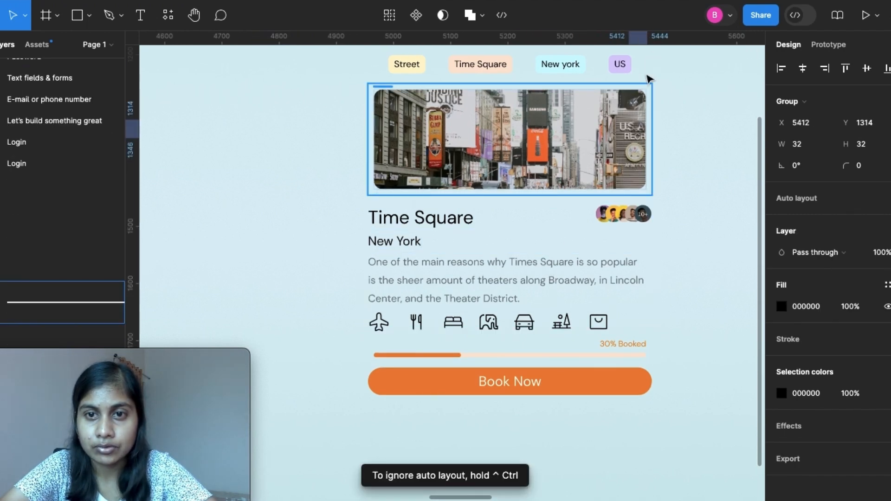
drag(650, 79, 643, 56)
scroll(646, 58, up, 4)
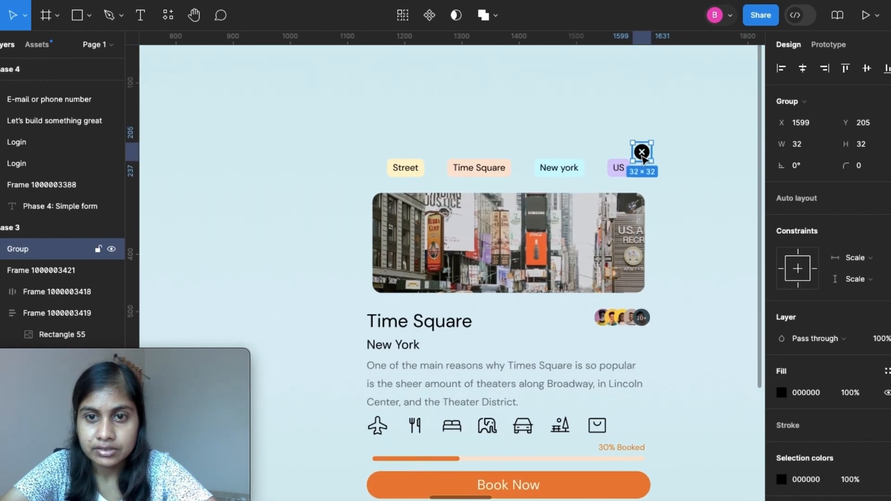
drag(642, 155, 649, 172)
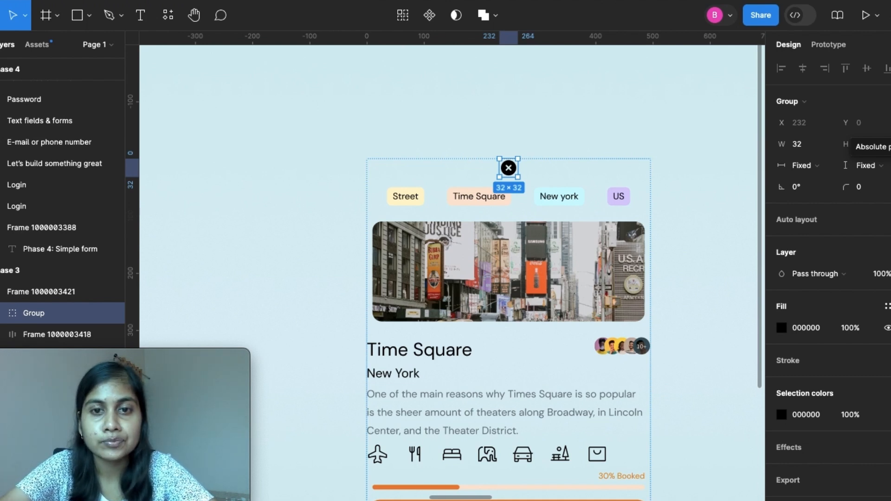
Set the close icon to absolute position and place it at the card's top-right corner, at X 465, Y -4
click(880, 122)
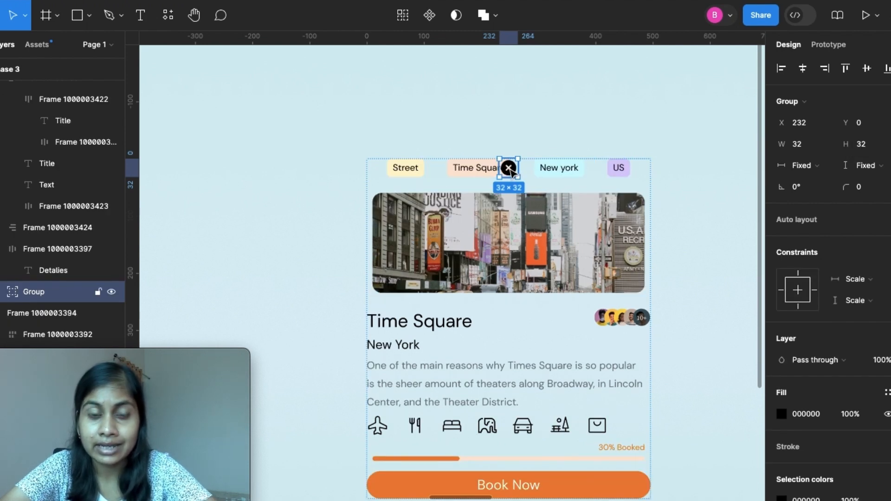
drag(511, 171, 645, 168)
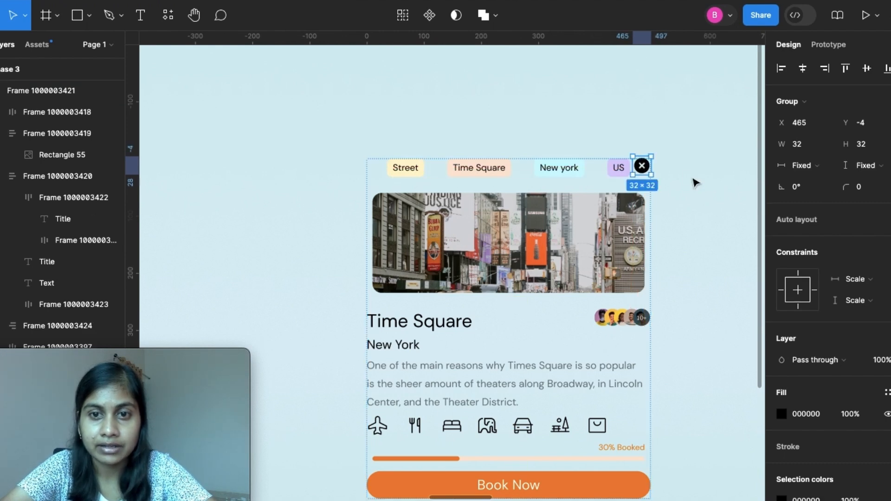
click(695, 183)
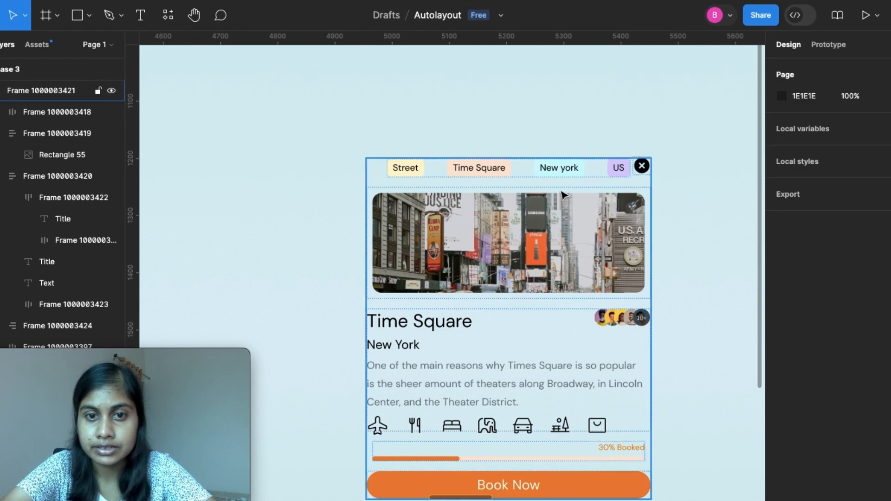
Set the card's horizontal padding to 26 and vertical padding to 25, and widen the card to 534
click(547, 247)
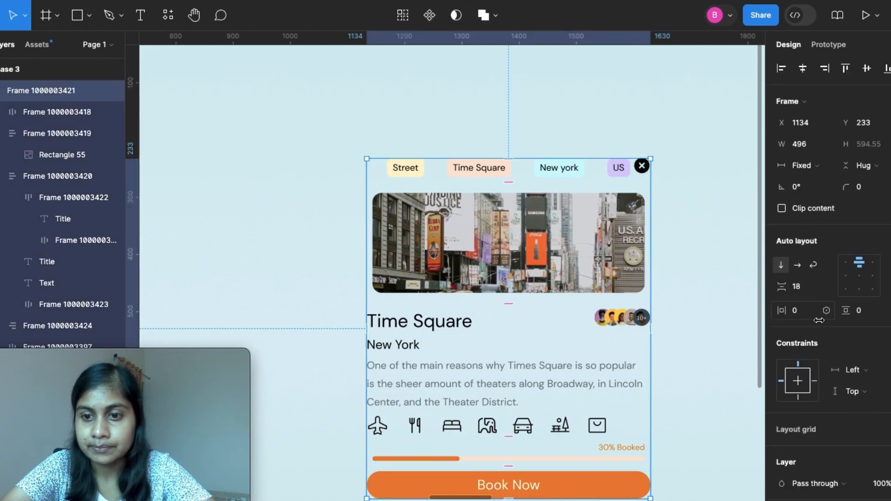
scroll(809, 312, down, 1)
mouse_move(776, 275)
mouse_down()
mouse_move(800, 280)
mouse_move(771, 280)
mouse_up()
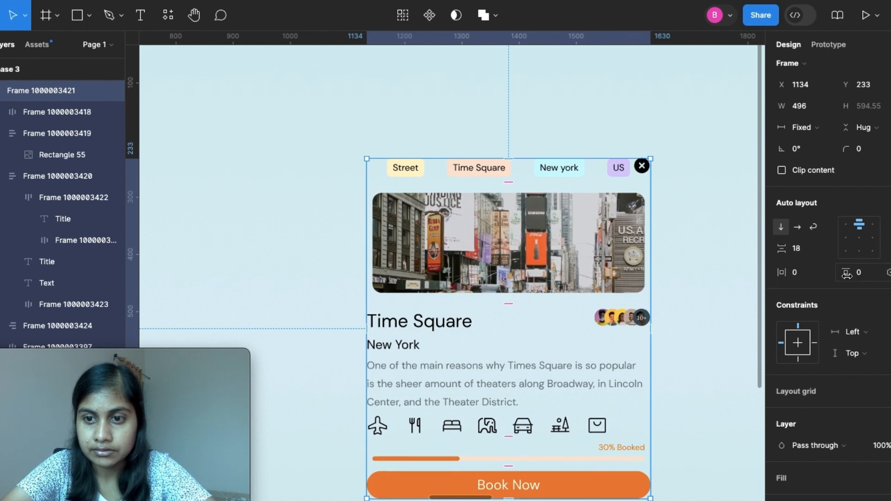
drag(849, 278, 874, 278)
drag(786, 272, 811, 276)
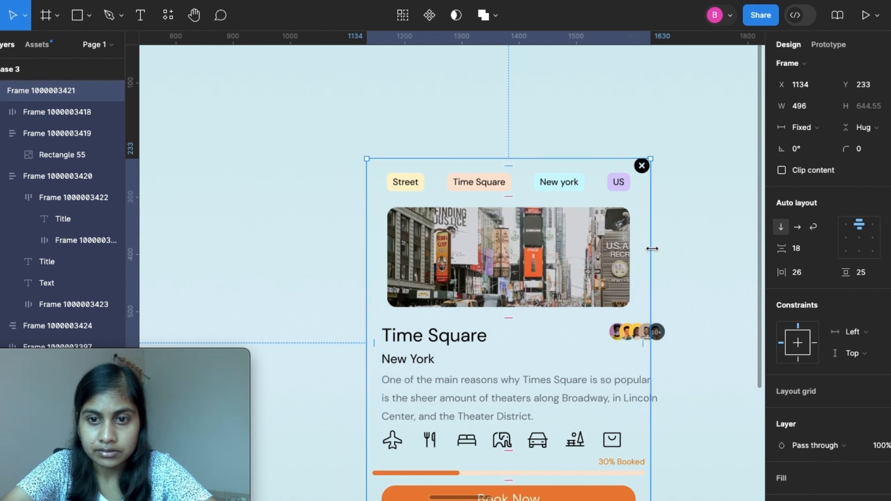
mouse_move(675, 251)
mouse_down()
mouse_move(683, 252)
mouse_move(672, 252)
mouse_up()
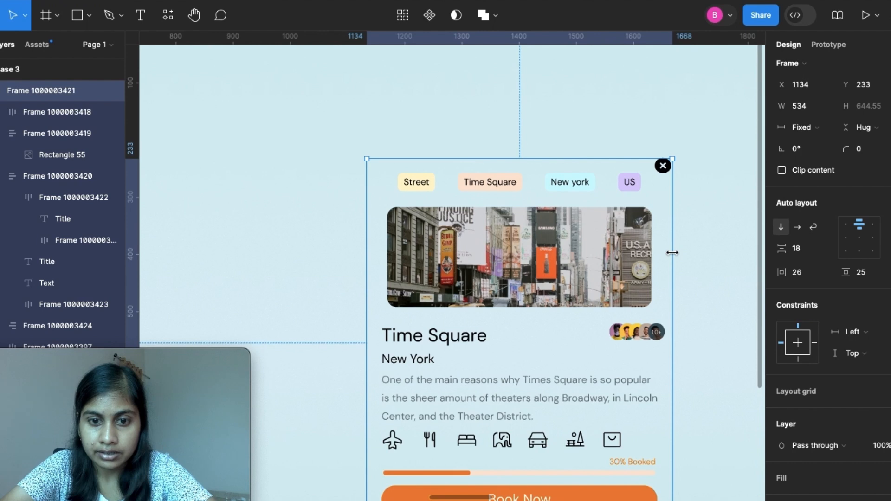
Add a white FFFFFF fill to the card frame
scroll(698, 317, down, 4)
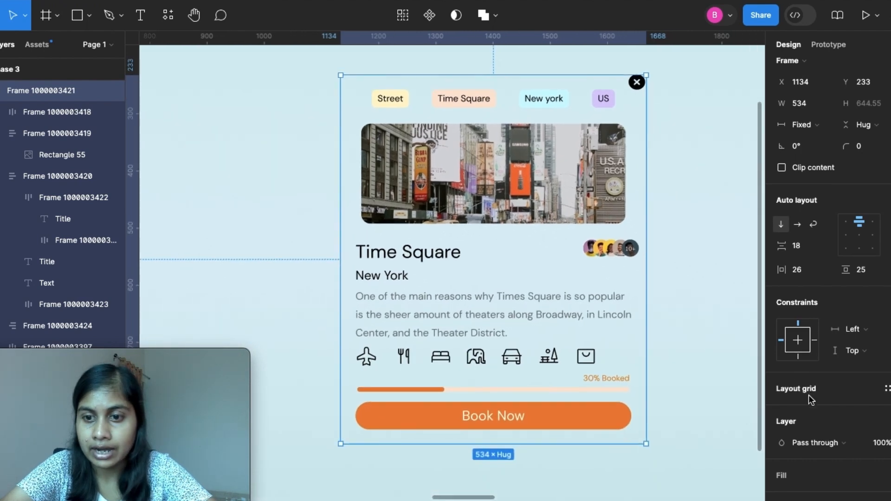
scroll(808, 395, down, 3)
click(787, 338)
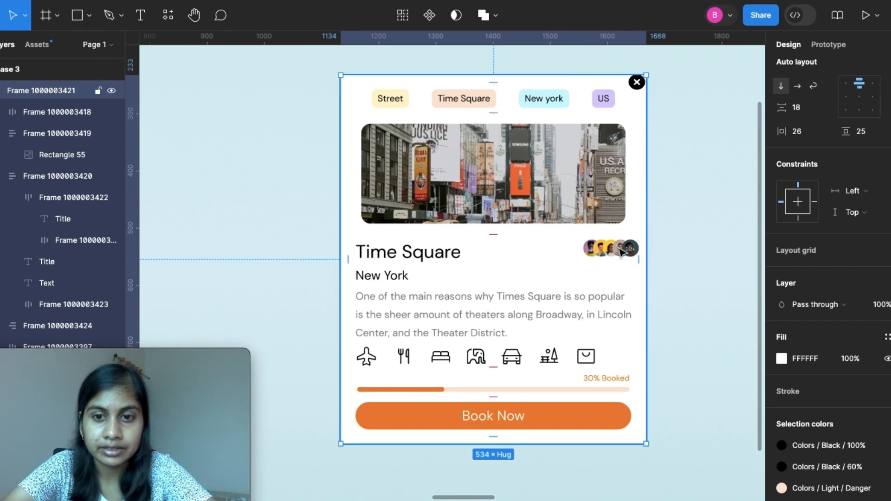
Narrow the avatar frame to 84 wide and reduce the title row's gap to 195, bringing the avatars inside the card's padding
super+click(665, 256)
scroll(665, 256, right, 2)
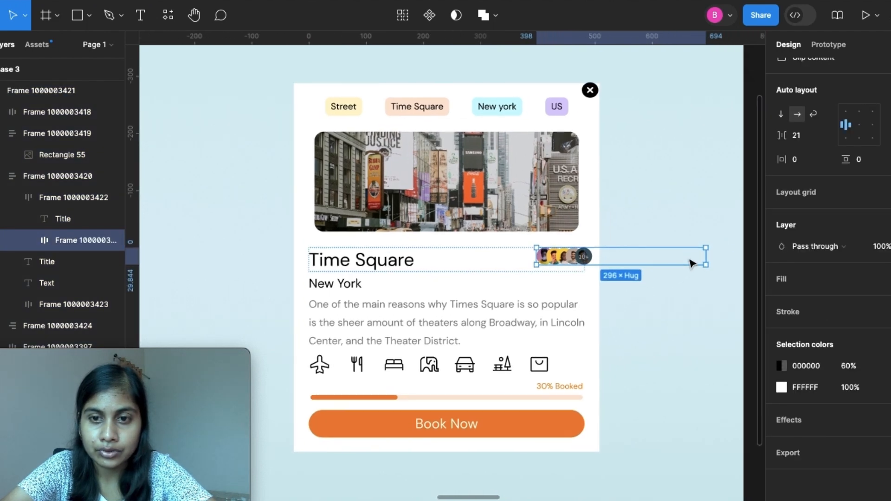
drag(671, 253, 586, 255)
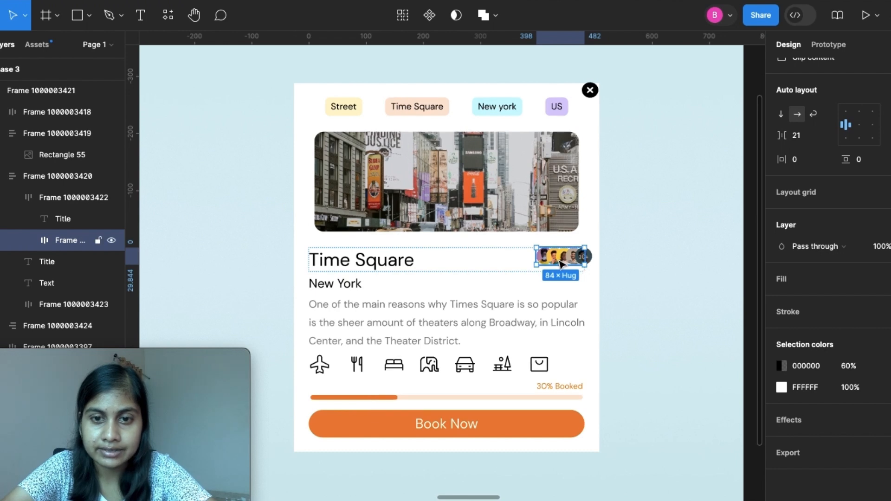
key(Return)
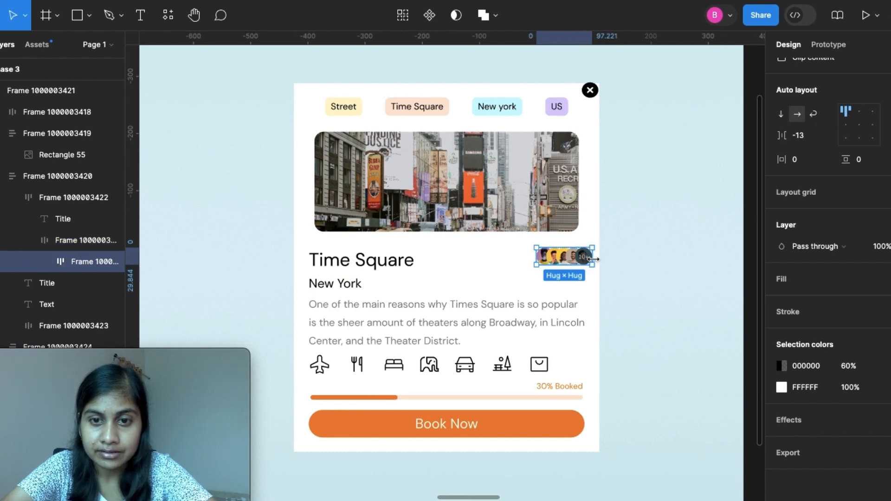
drag(593, 258, 576, 257)
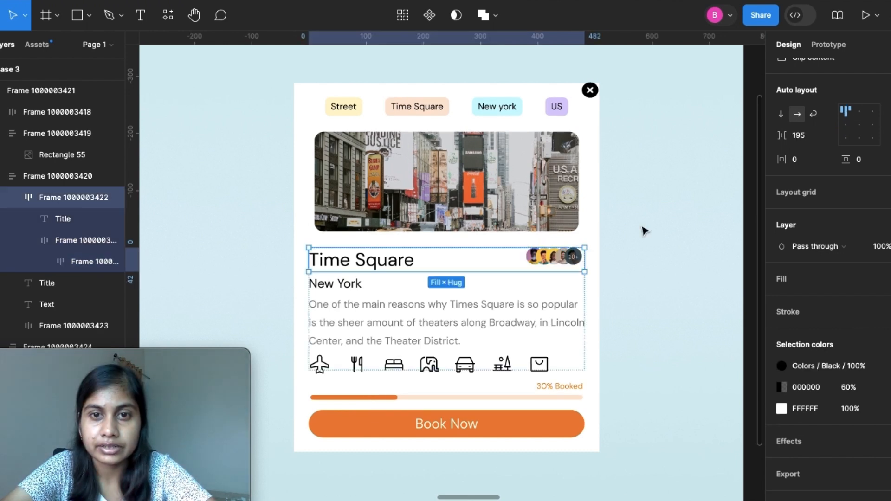
click(625, 233)
Shift the close icon slightly inward from the card's top-right corner, to X 497, Y 9
scroll(603, 223, up, 2)
scroll(603, 223, right, 1)
click(529, 111)
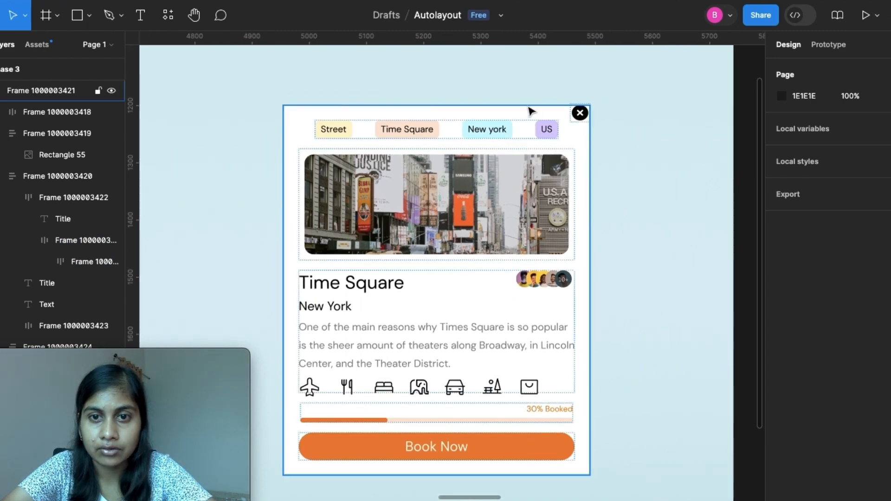
click(580, 116)
drag(579, 123, 577, 125)
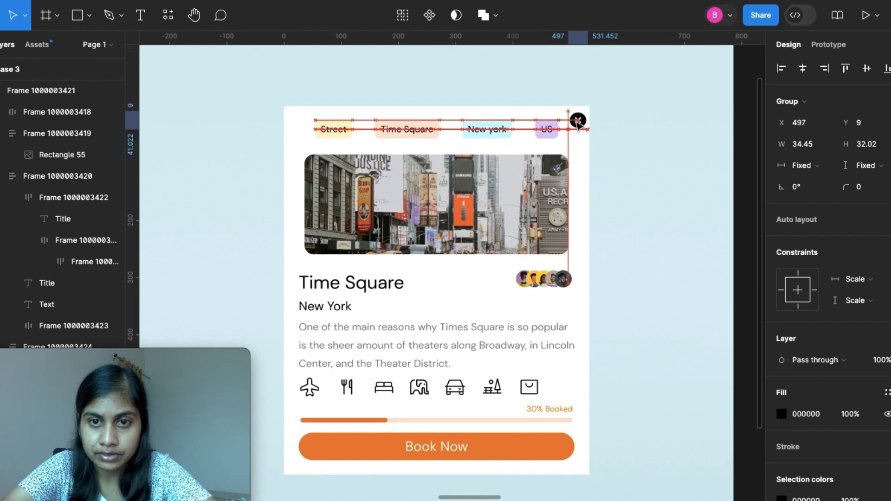
click(641, 158)
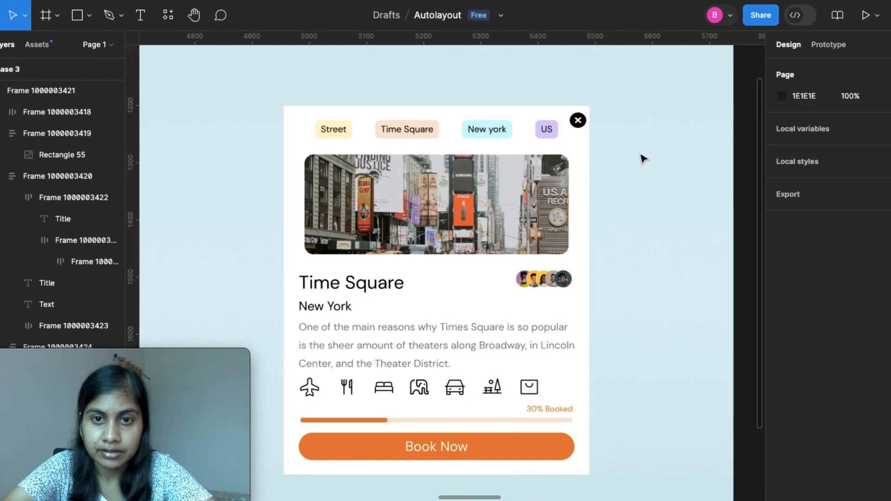
Reduce the auto layout gap between the tags in the card's tag row to 29
click(528, 135)
click(528, 135)
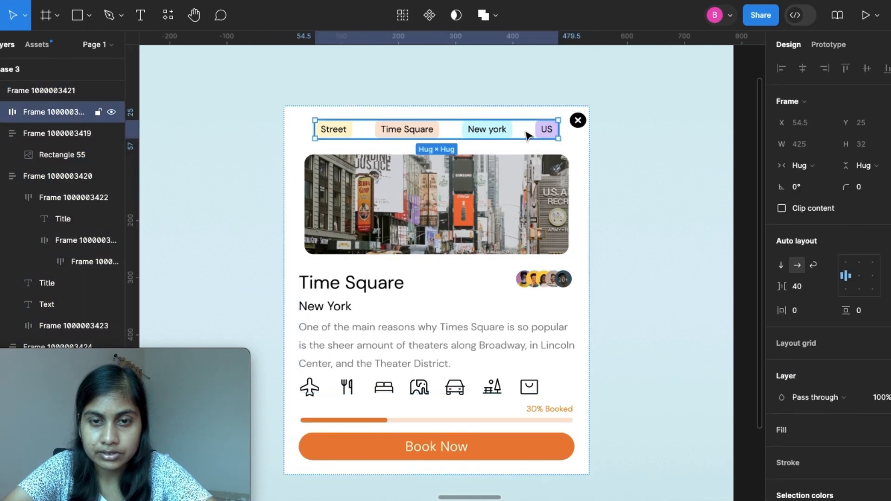
drag(786, 286, 772, 286)
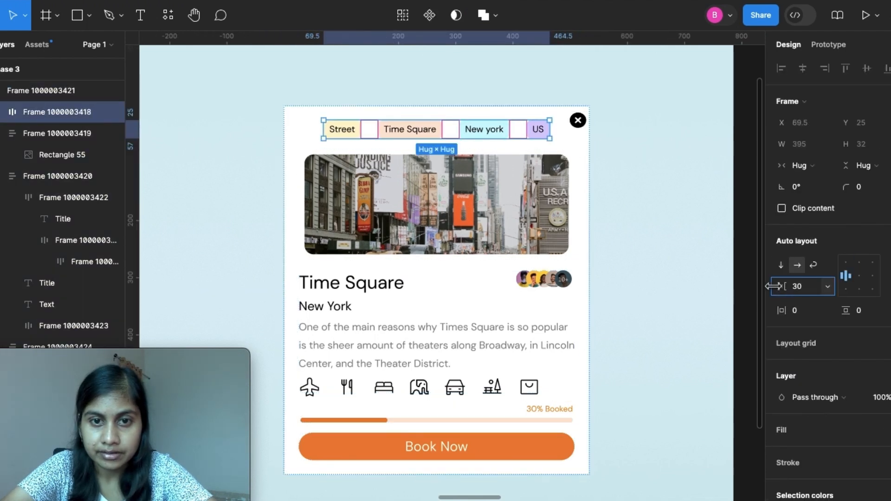
click(655, 295)
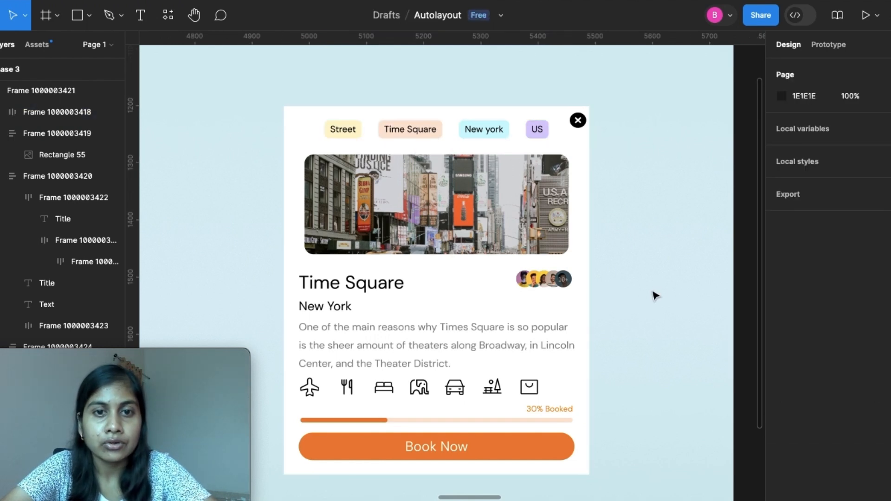
Narrow the card to 384 to test how its contents respond, and widen it again to 522
click(299, 126)
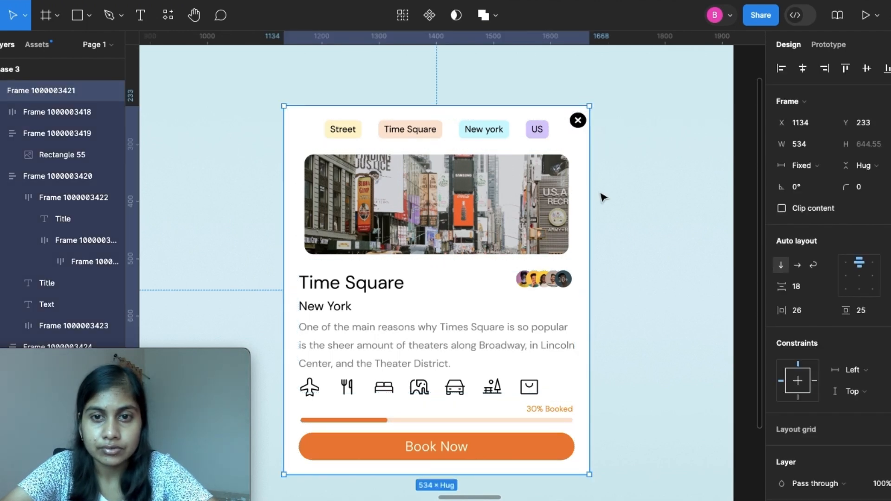
drag(554, 193, 505, 193)
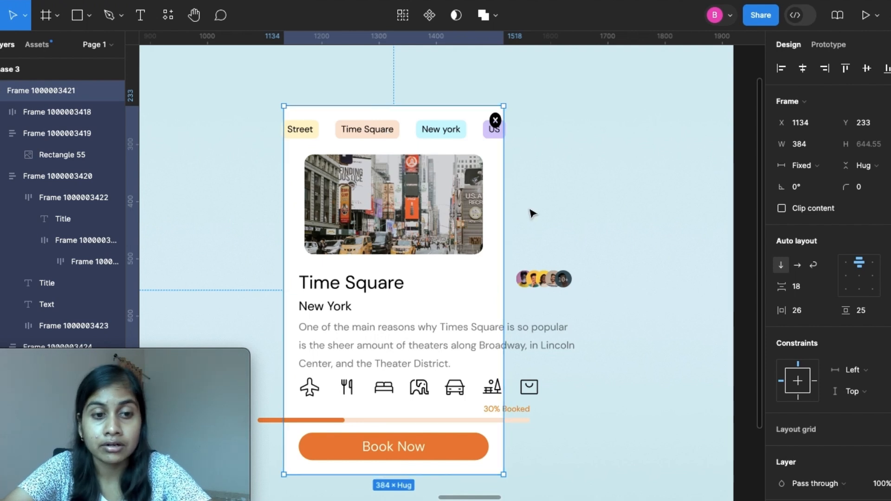
drag(503, 198, 583, 202)
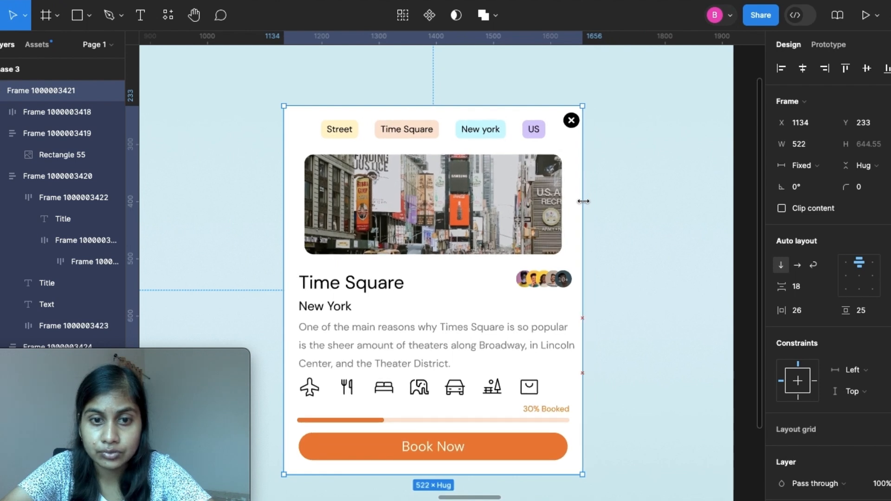
Set the tag row's width to Fill container, matching the sizing of the image frame
click(407, 201)
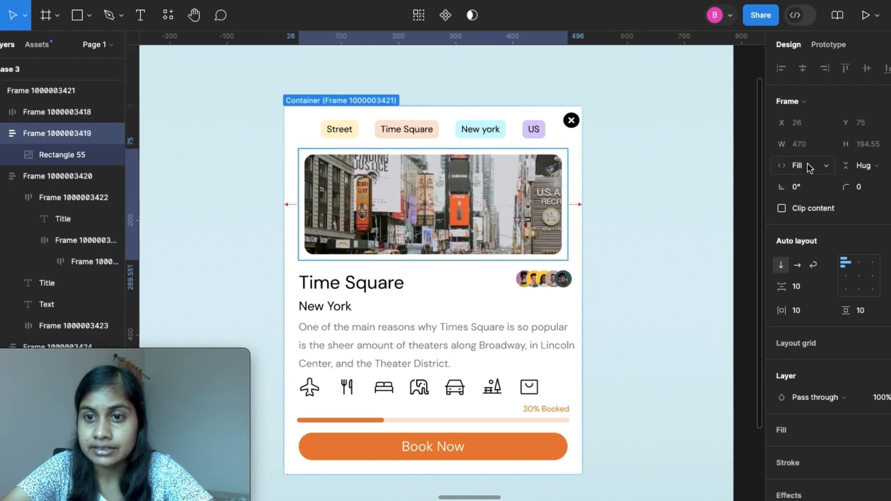
click(504, 132)
click(503, 133)
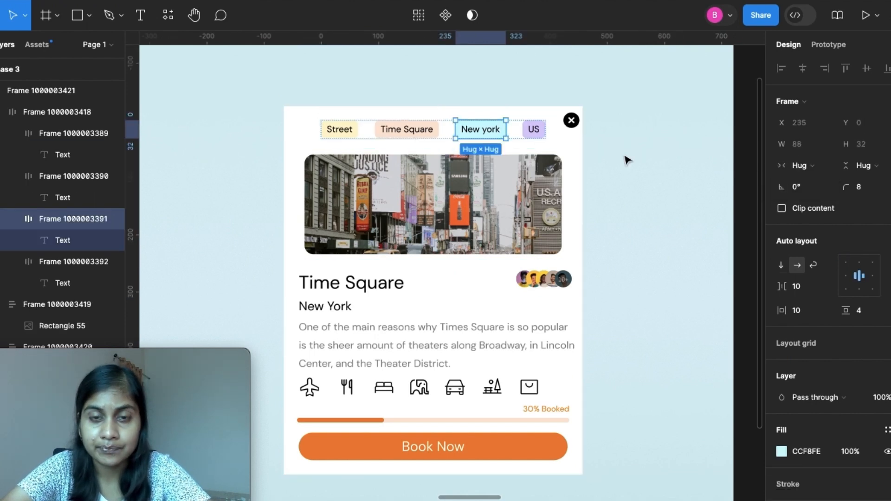
click(626, 159)
click(517, 135)
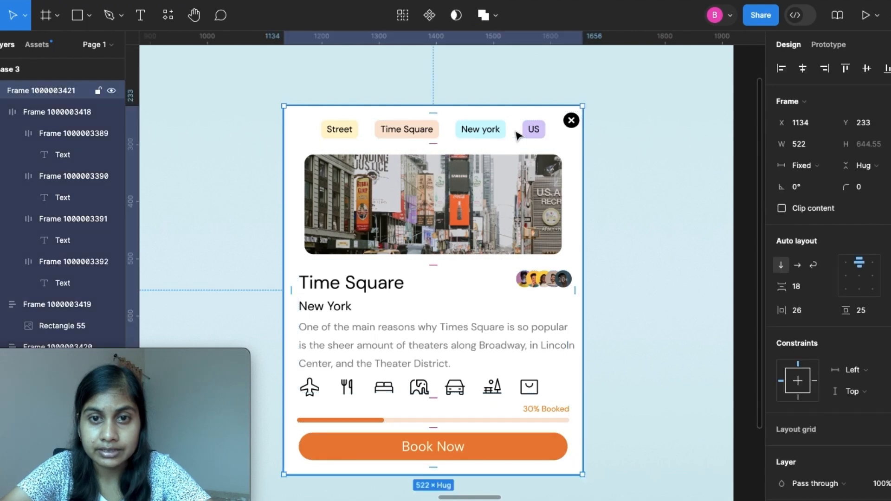
click(518, 135)
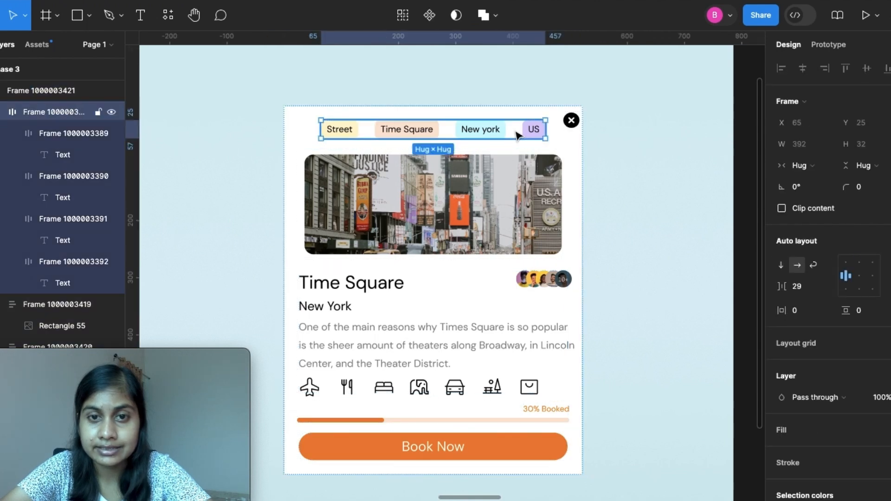
click(826, 164)
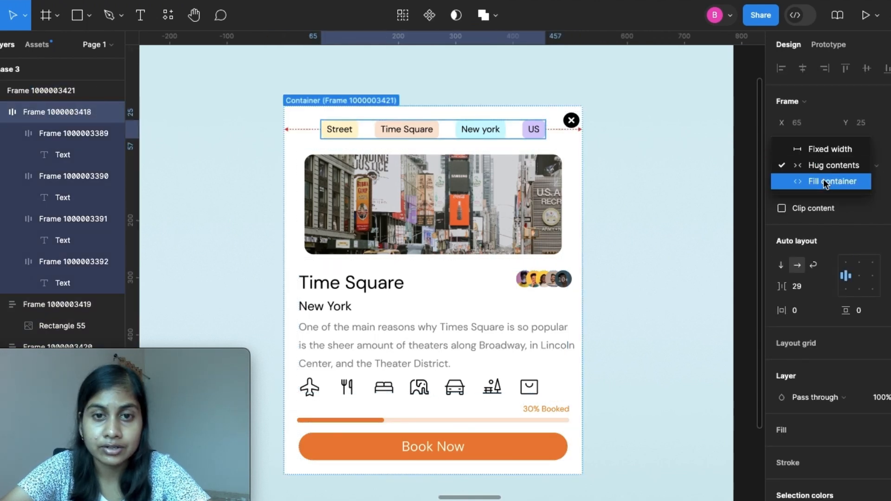
click(823, 179)
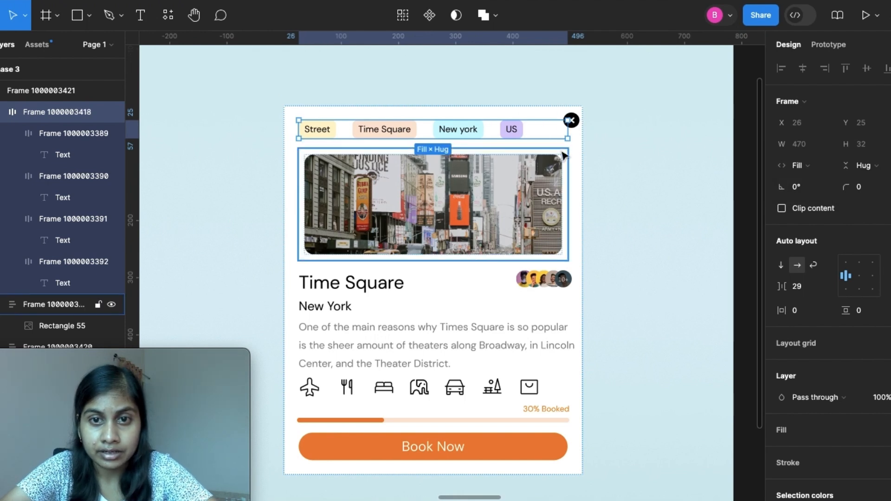
Check the available width sizing of the close icon group and the sizing of the image frame
click(576, 123)
click(822, 169)
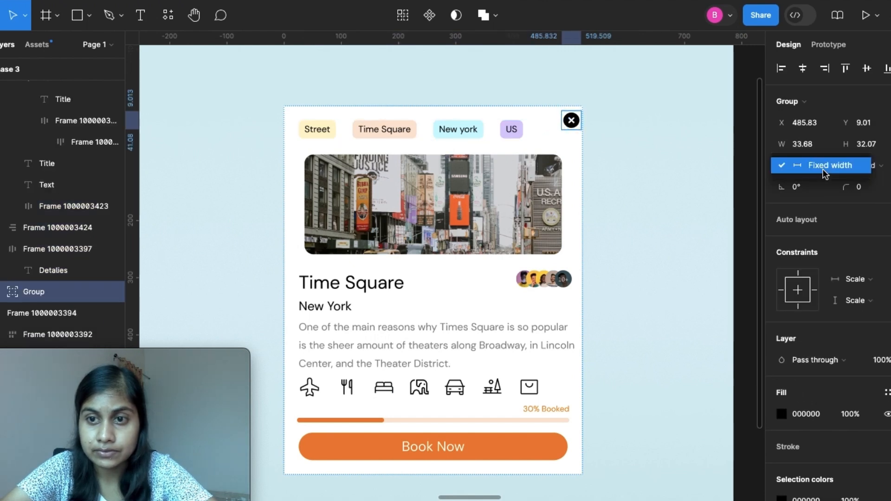
click(823, 169)
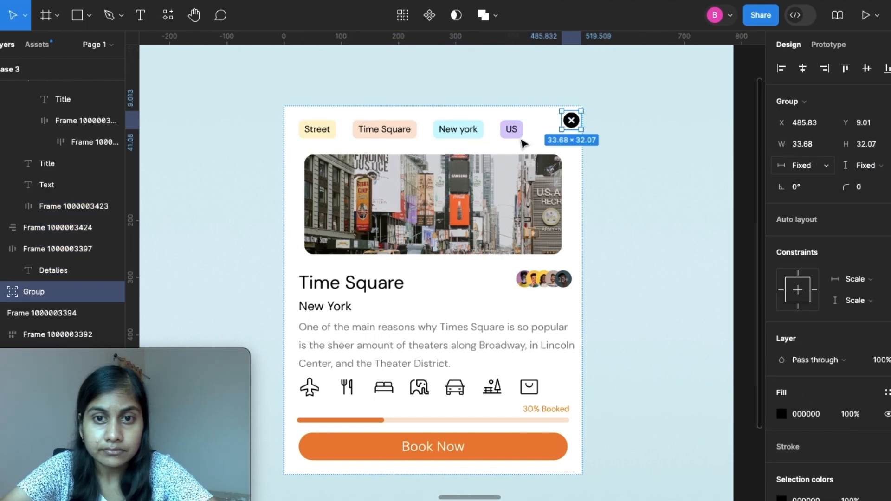
click(479, 210)
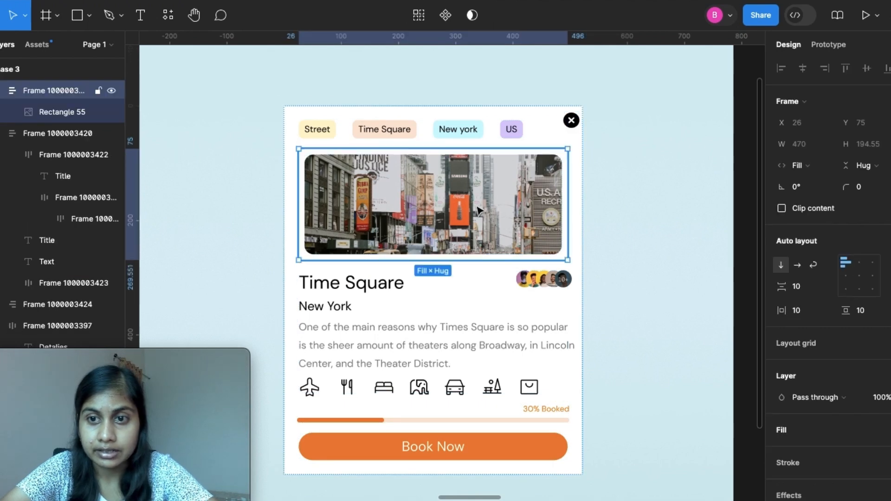
Widen the avatar frame to 97 with a title row gap of 182, and set the frame's width to Fill container
click(367, 286)
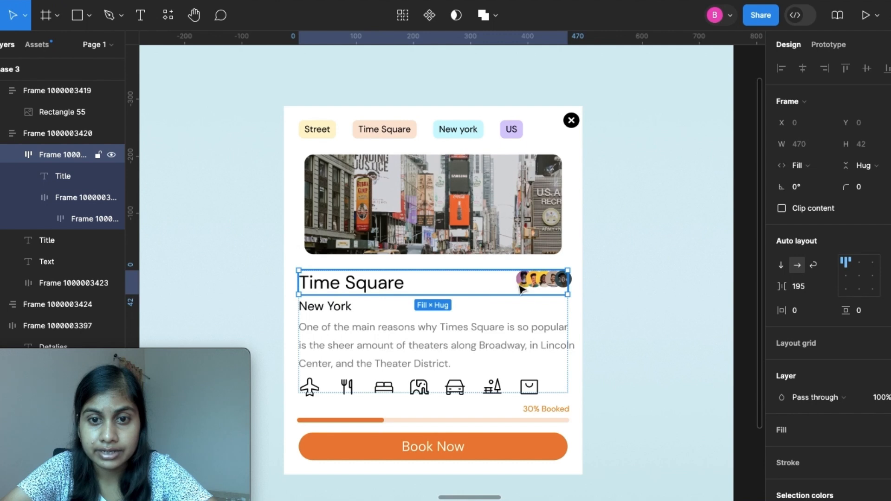
click(536, 289)
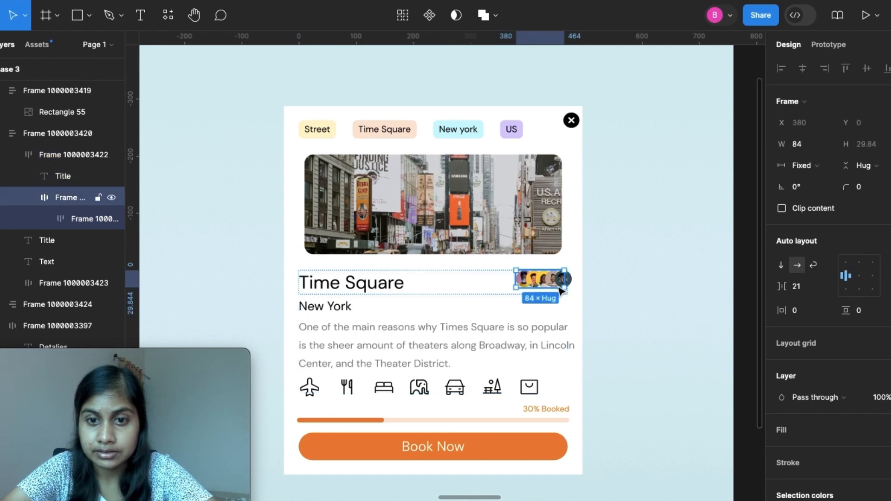
click(504, 293)
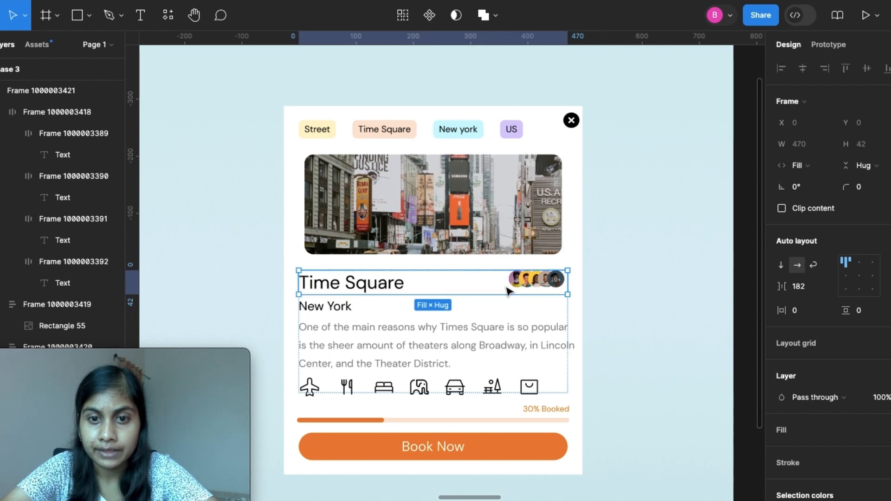
click(522, 287)
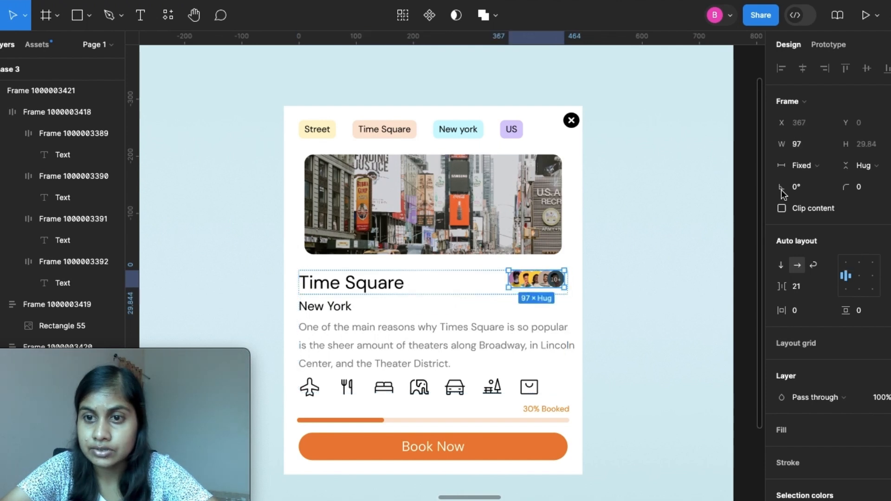
click(822, 167)
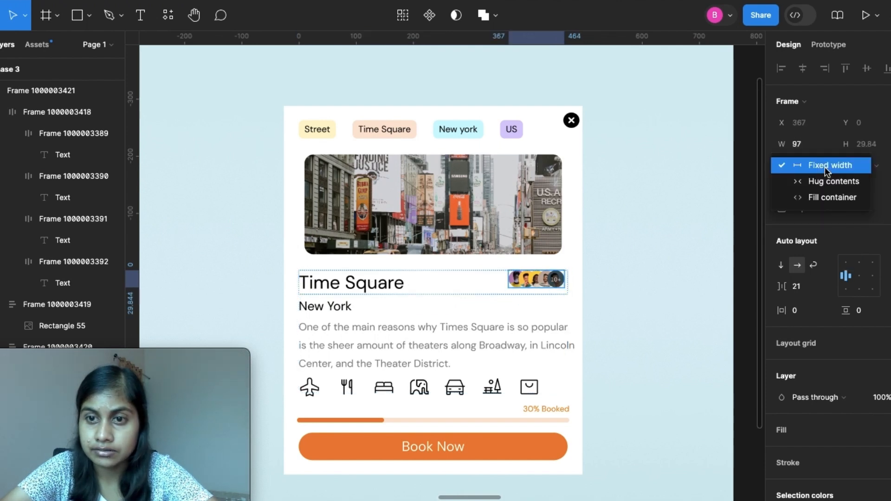
click(823, 197)
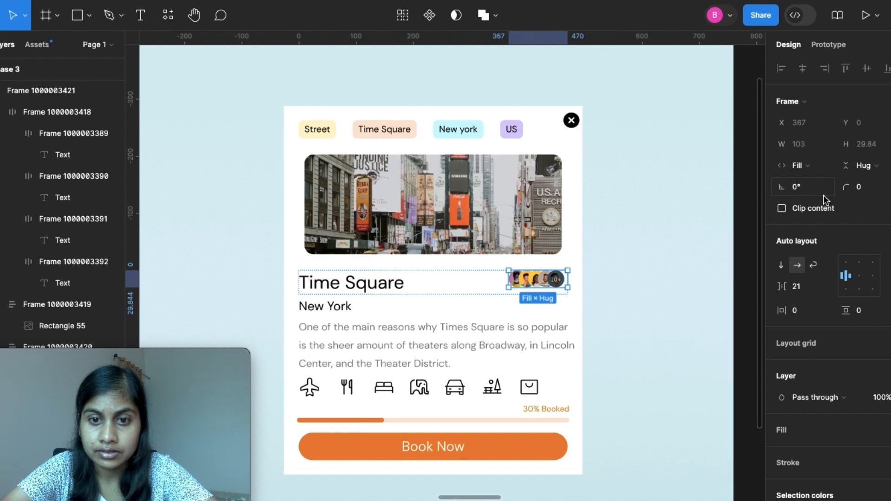
Set the width of the New York subtitle to Fill container
click(326, 307)
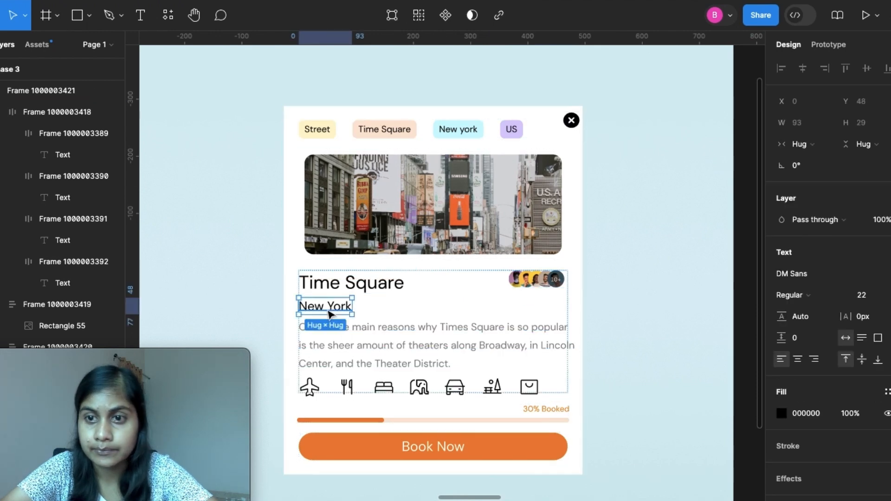
click(818, 144)
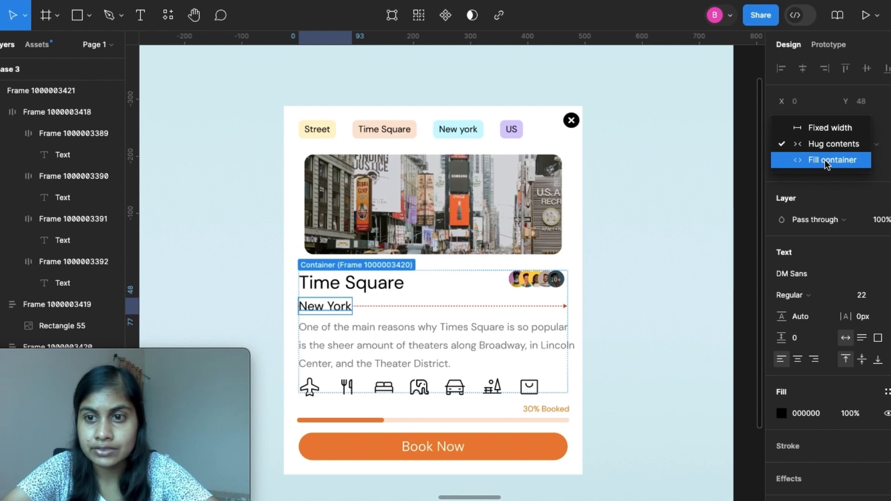
click(825, 160)
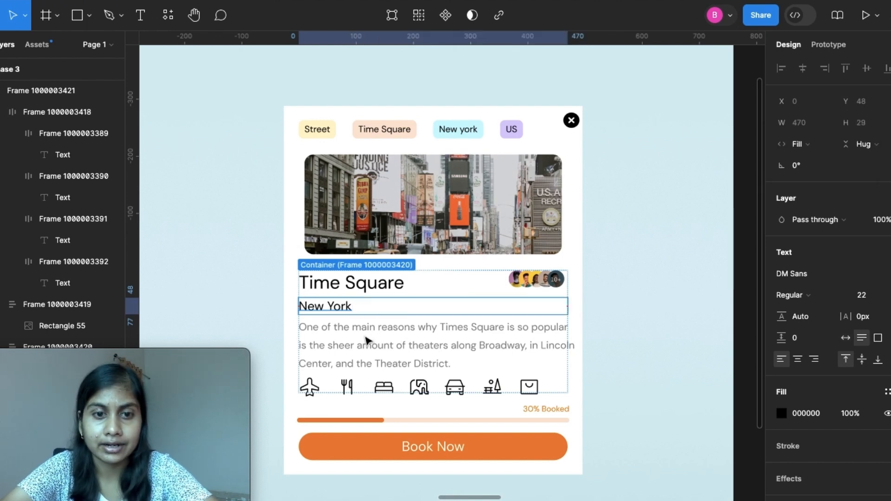
Set the width of the description paragraph to Fill container so it wraps within the card's padding
click(374, 340)
double_click(374, 341)
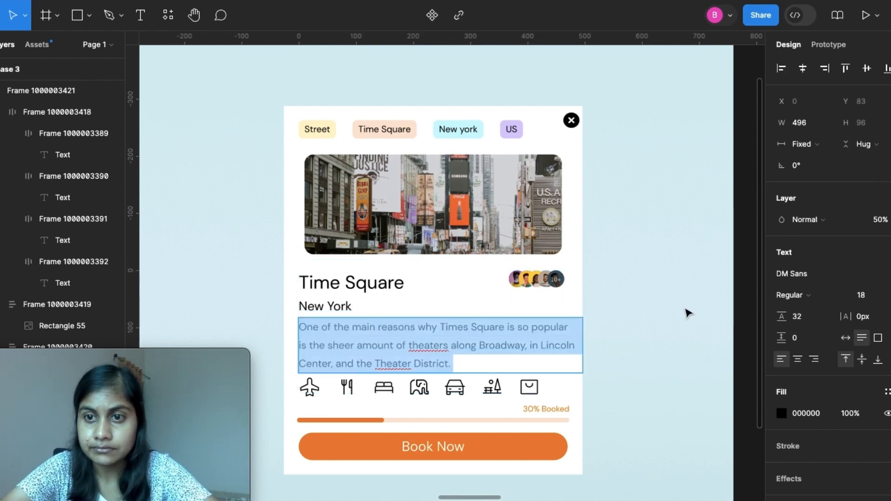
key(Escape)
click(817, 144)
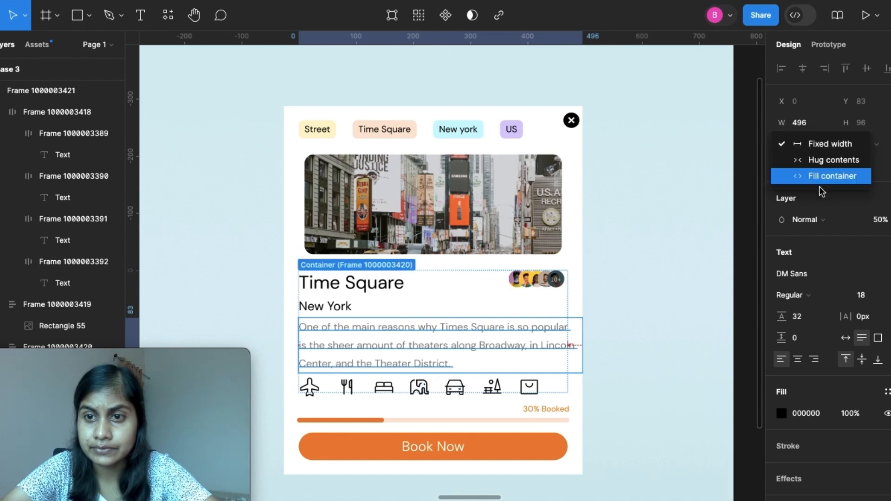
click(823, 177)
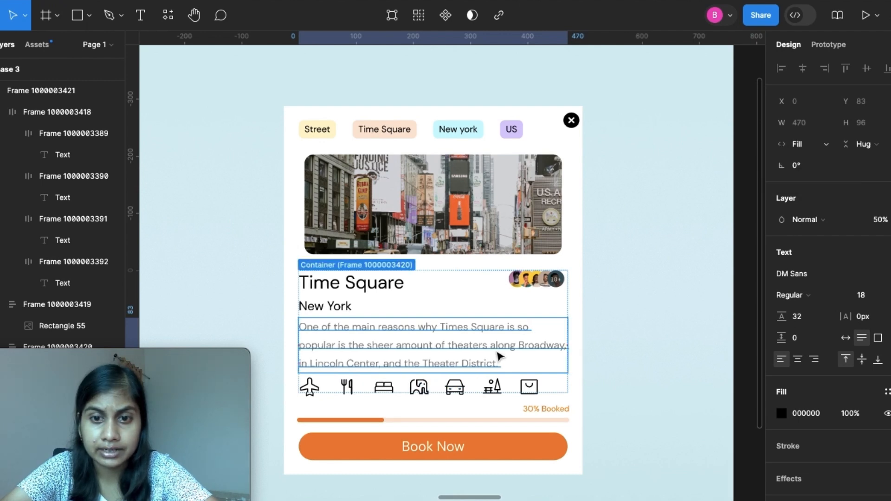
Set the width of the amenity icon row to Fill container
click(419, 387)
click(831, 167)
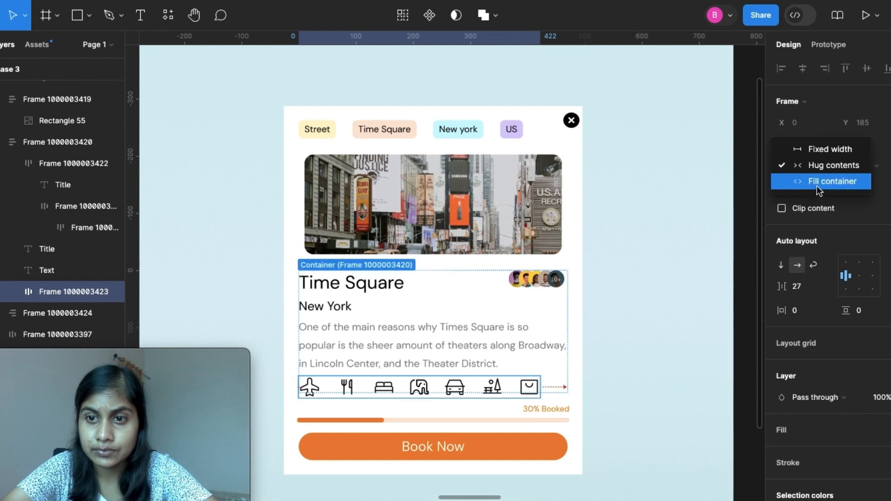
click(814, 186)
Set the booking progress frame's width to Fill container and check the Book Now button's sizing
click(514, 420)
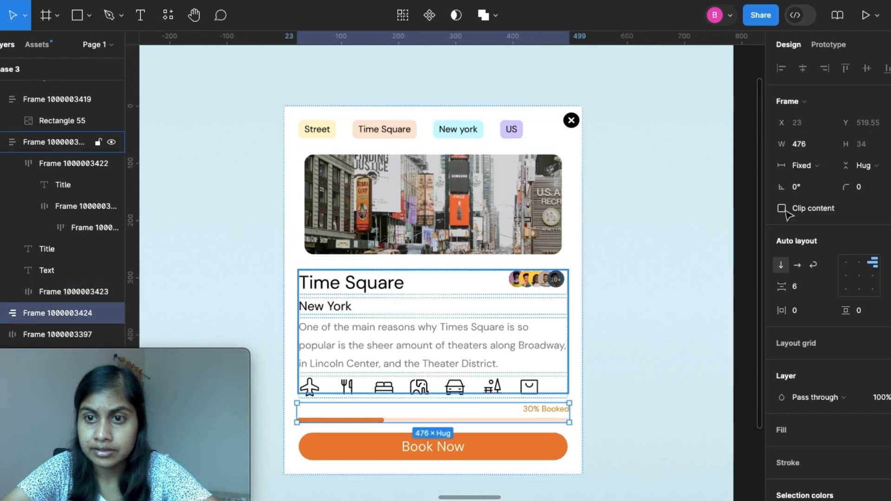
click(799, 165)
click(817, 196)
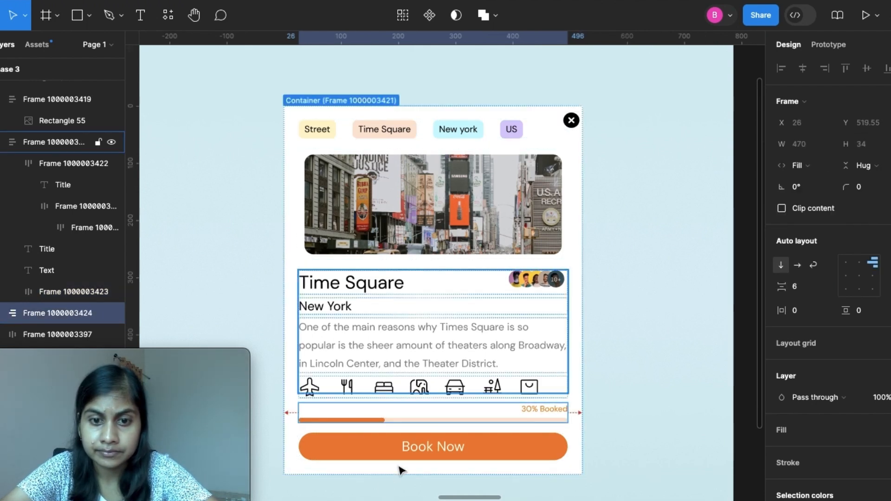
key(Tab)
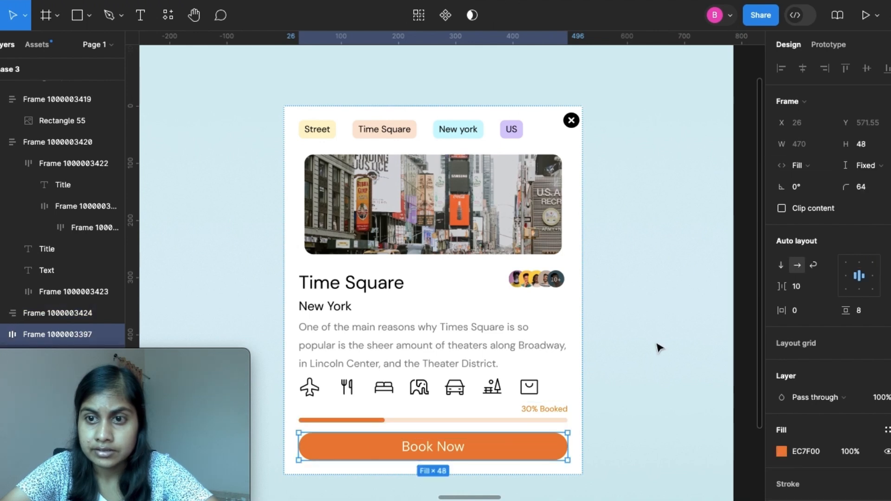
key(Escape)
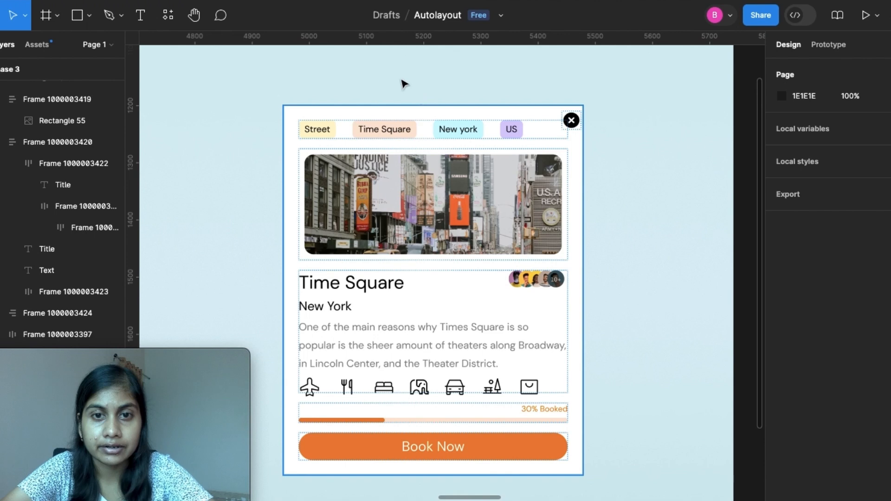
Widen the card to 529 and check the width sizing of the title row and the avatar wrapper
click(583, 241)
drag(551, 238, 587, 253)
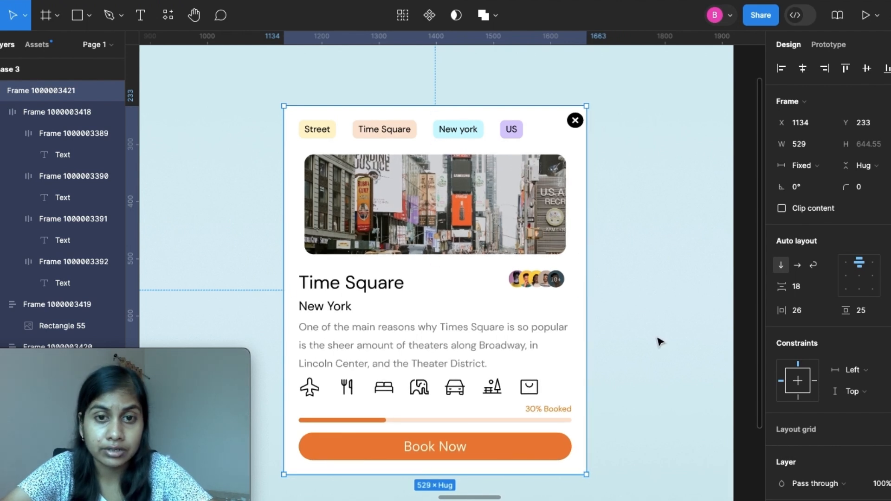
double_click(543, 289)
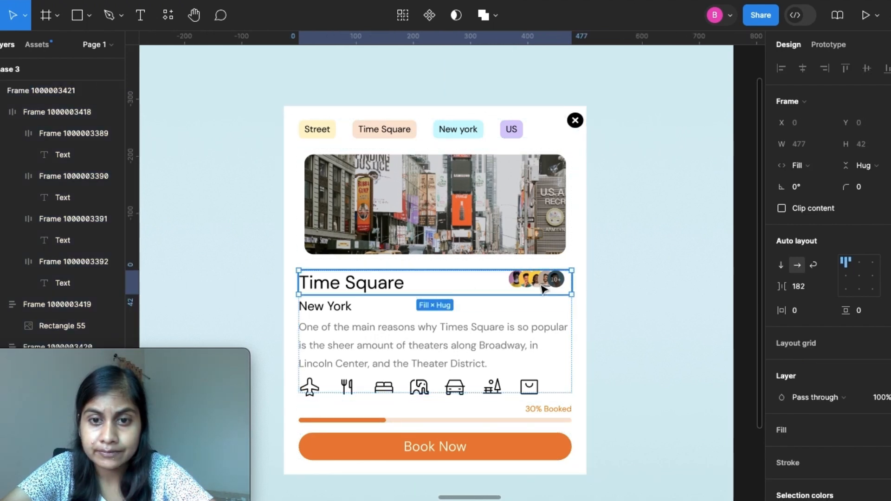
double_click(544, 289)
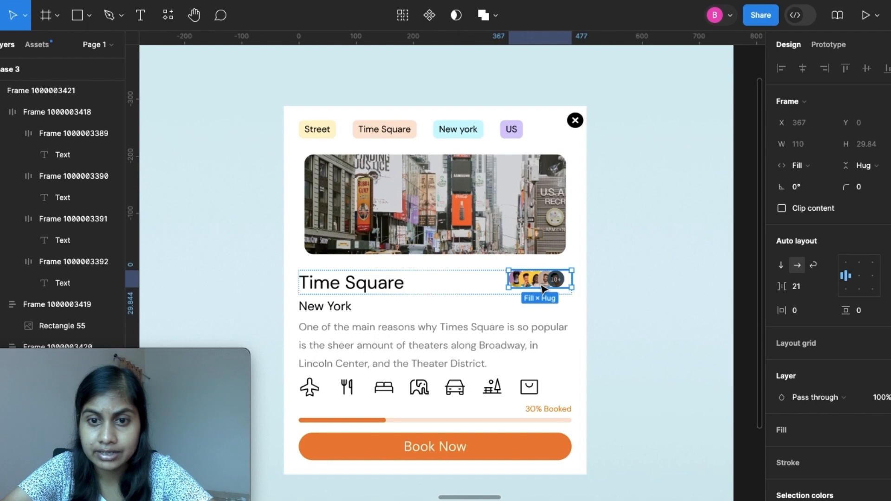
click(461, 293)
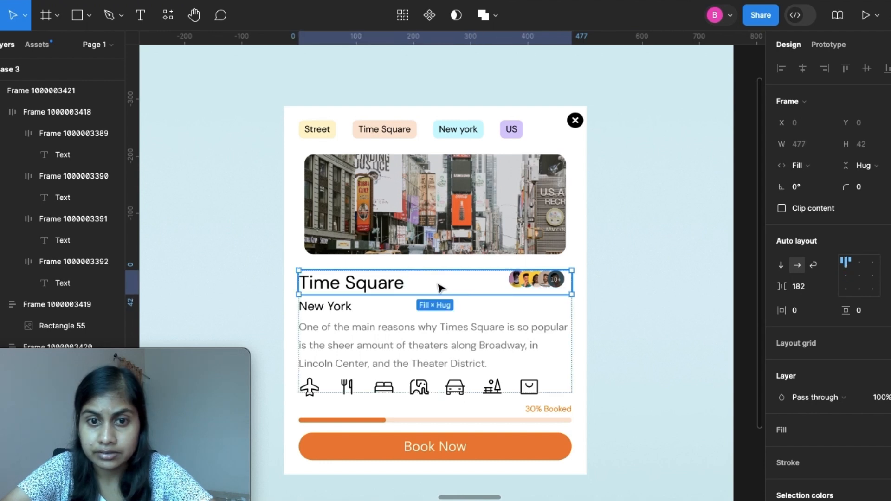
Set the width of the inner avatar group beside the Time Square title to Fill container
double_click(523, 286)
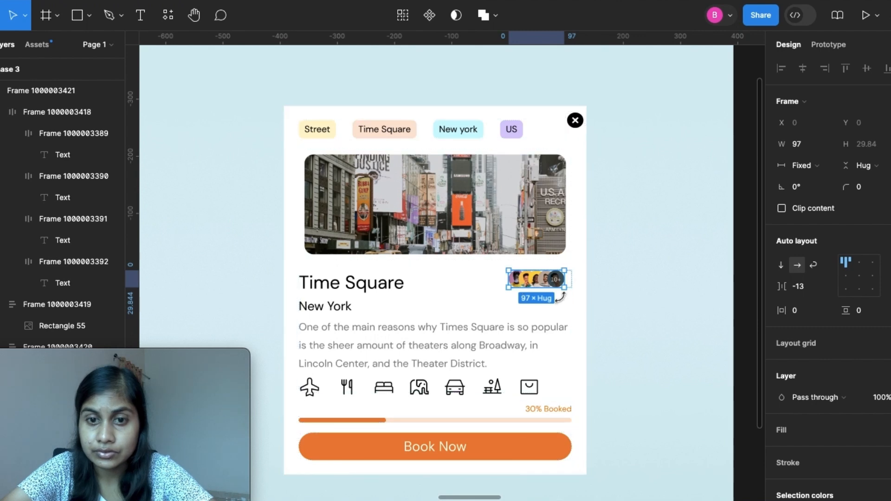
click(828, 171)
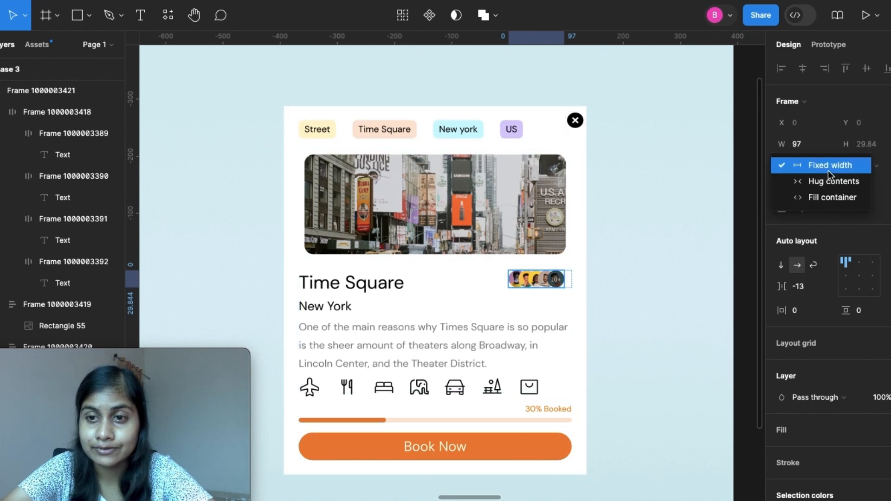
click(831, 203)
key(Escape)
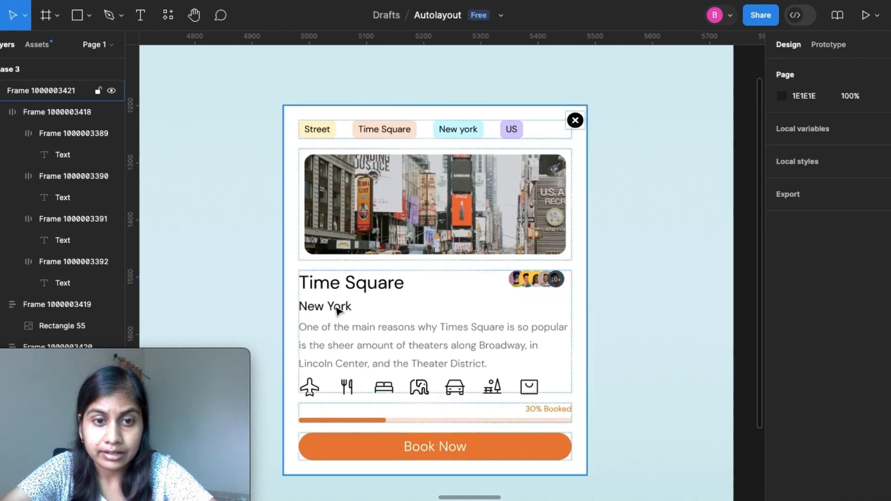
Check the New York subtitle's sizing and set the Time Square title's width to Fill container
click(338, 311)
double_click(338, 311)
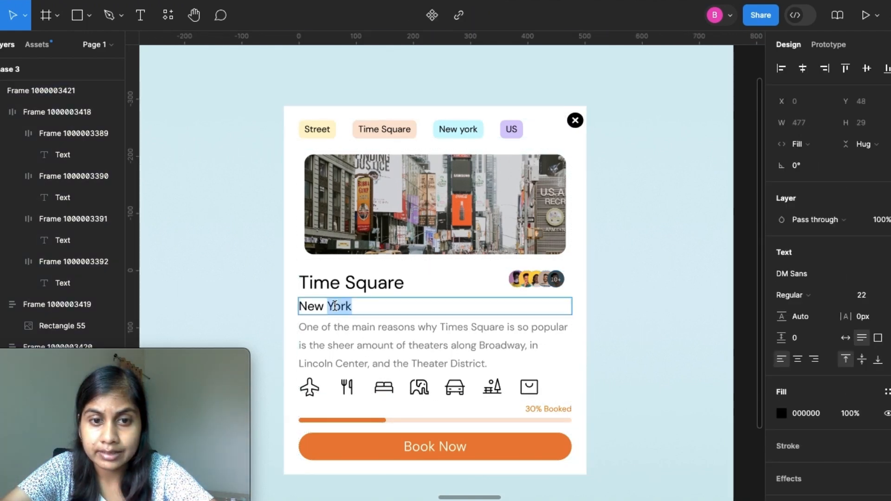
key(Escape)
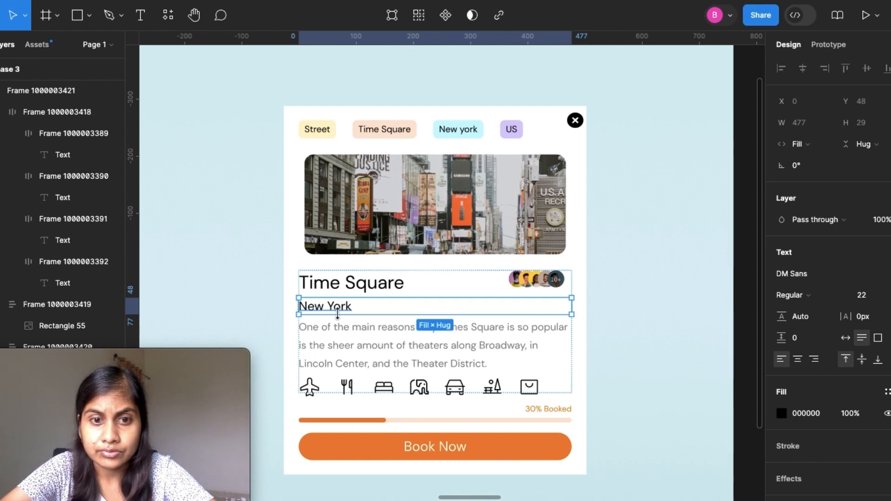
click(355, 291)
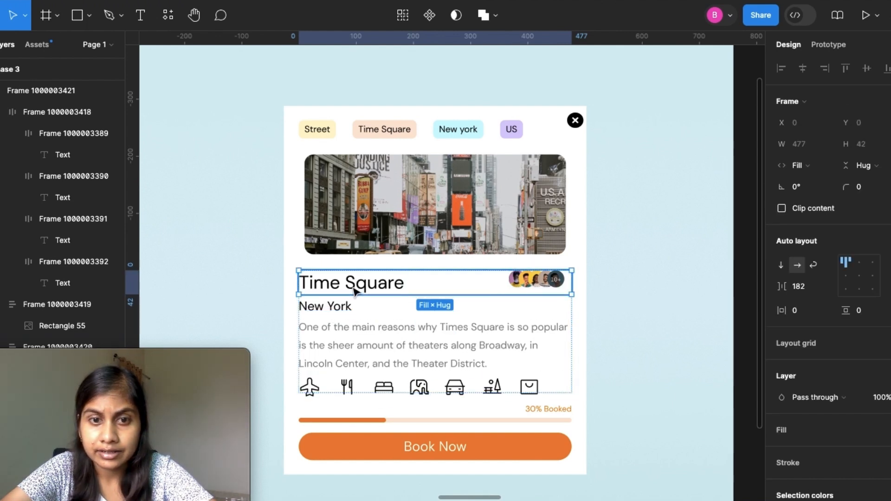
click(354, 291)
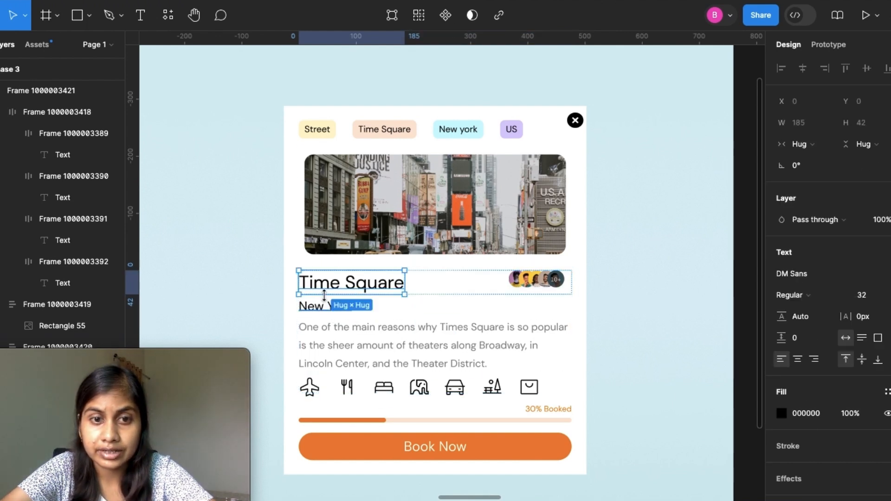
click(823, 145)
click(825, 163)
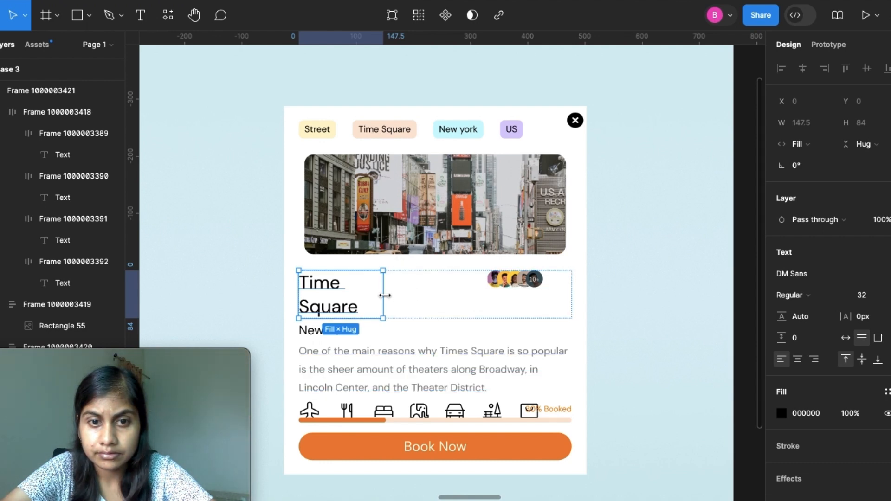
Try a fixed width of 195 for the Time Square title and return it to Fill container
drag(386, 296, 407, 297)
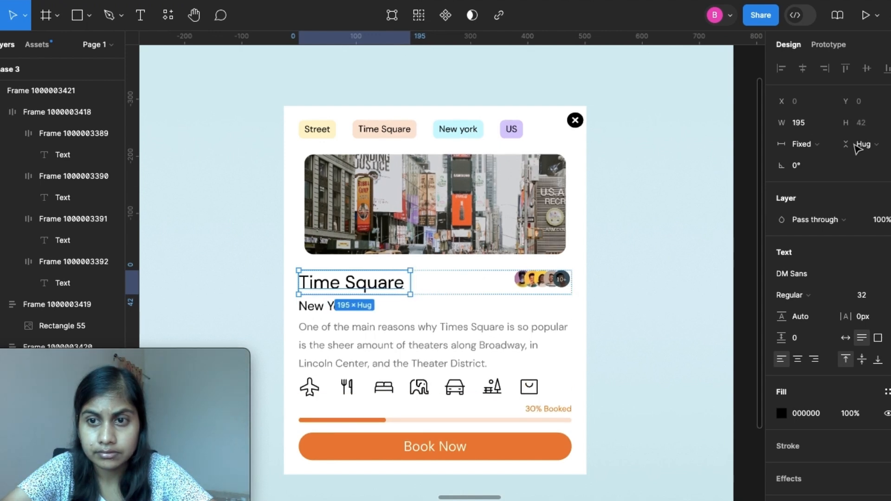
click(826, 147)
click(825, 177)
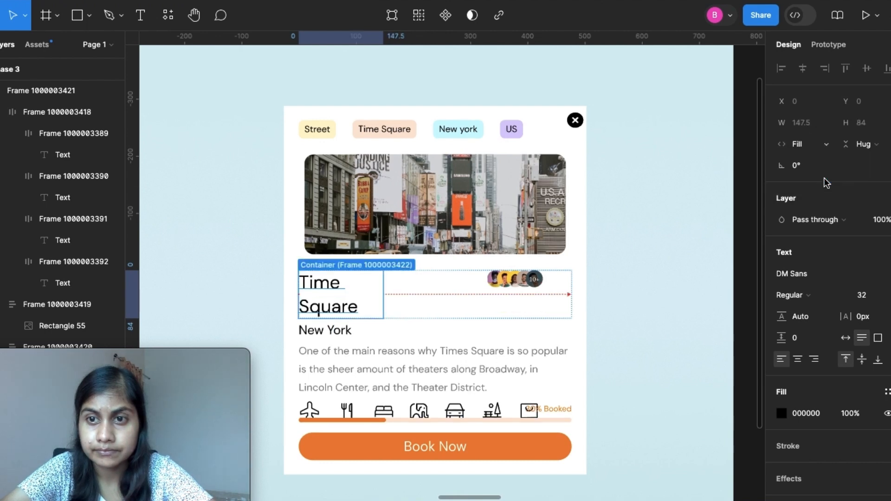
Add a minimum width of 148 to the Time Square title
click(829, 124)
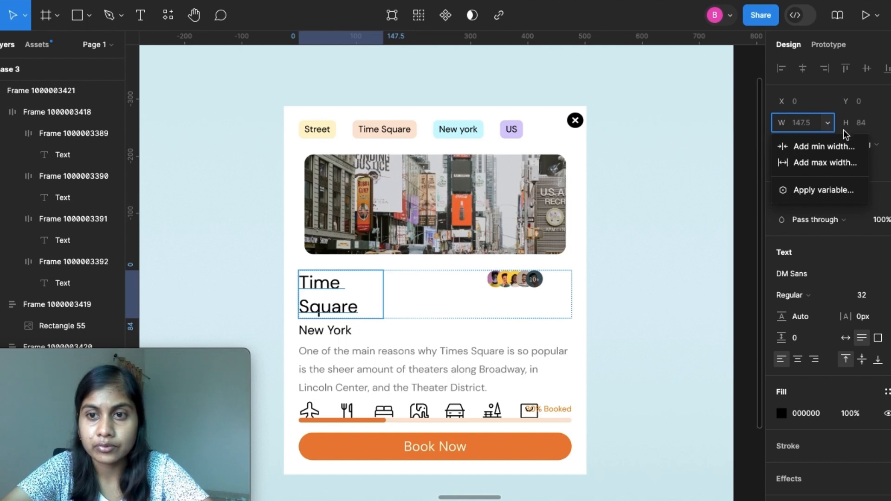
click(830, 149)
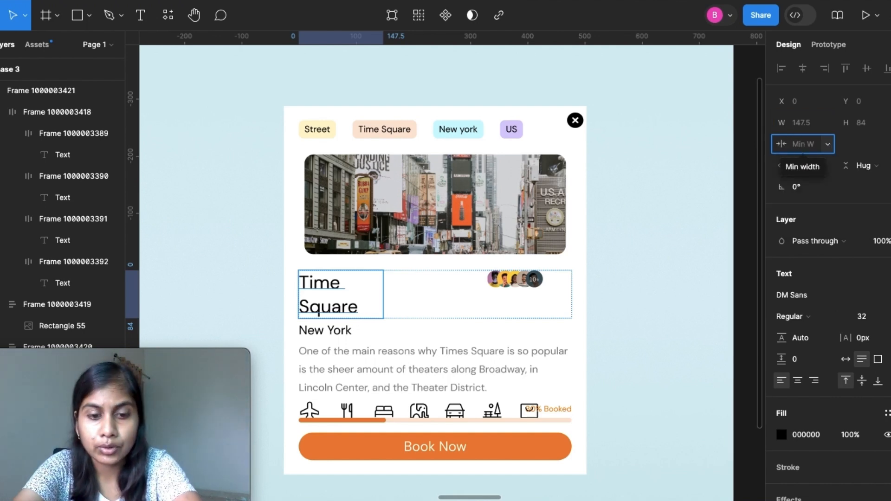
text(1)
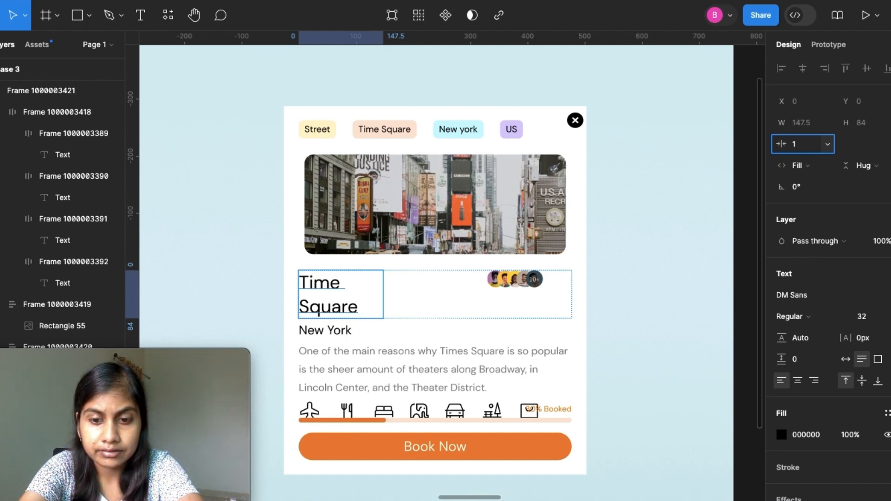
text(48)
key(Return)
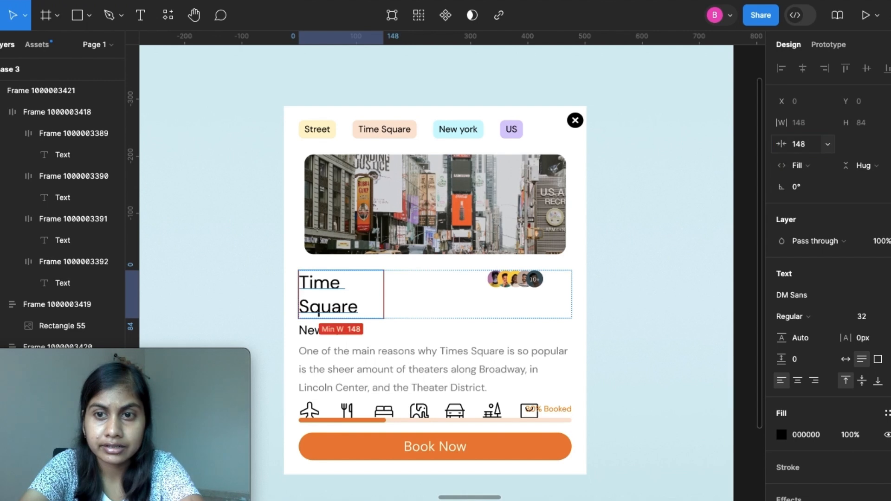
Try minimum widths of 154 and 160 for the Time Square title
click(805, 145)
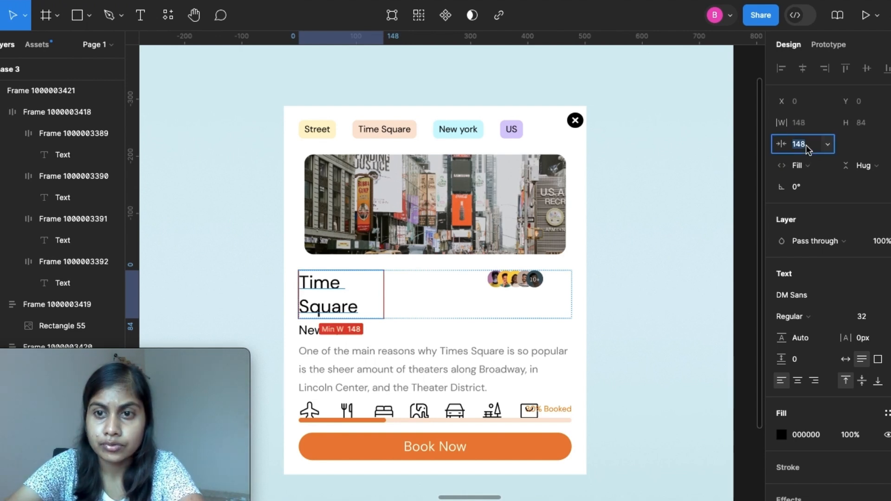
key(BackSpace)
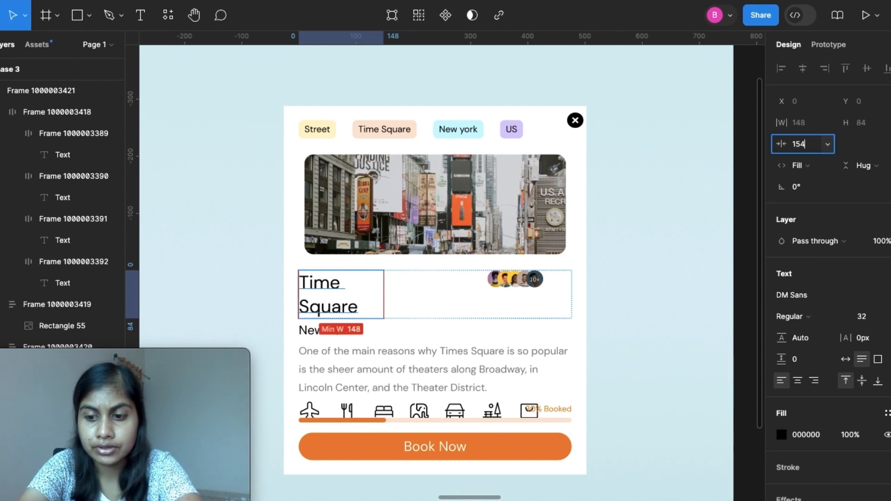
key(Return)
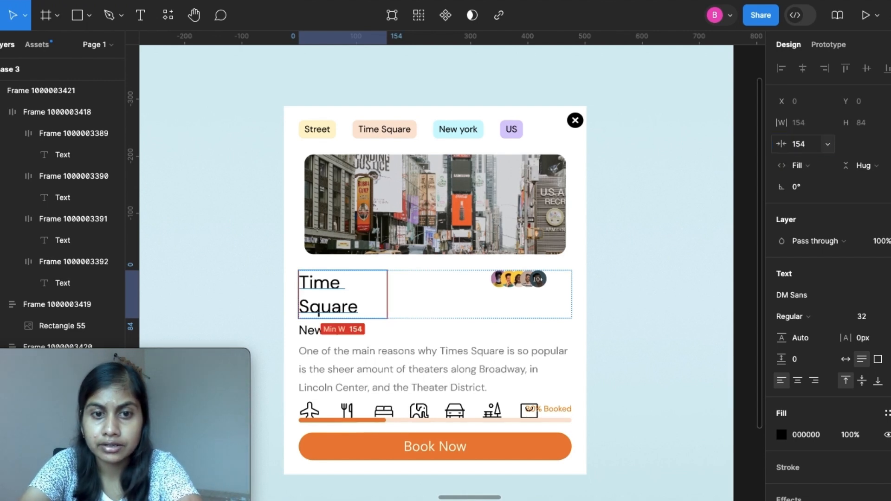
click(812, 148)
key(BackSpace)
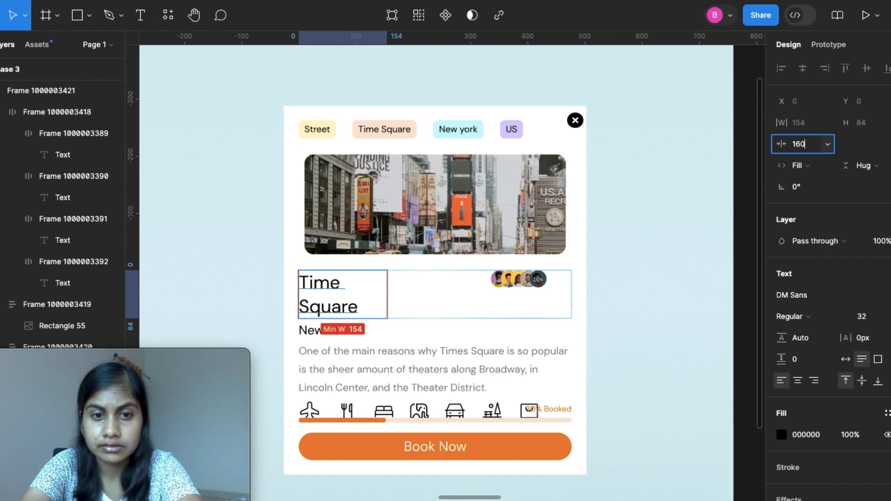
key(Return)
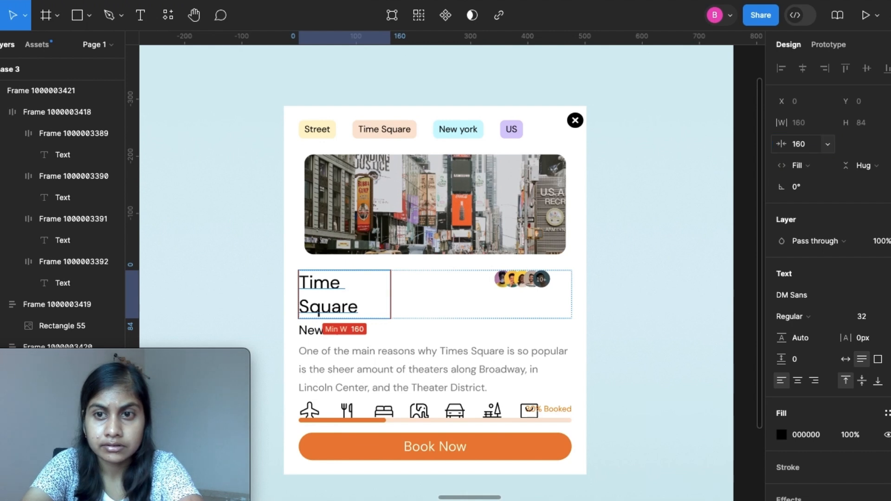
Set the Time Square title's minimum width to 200 so it fits on one line
click(808, 146)
key(BackSpace)
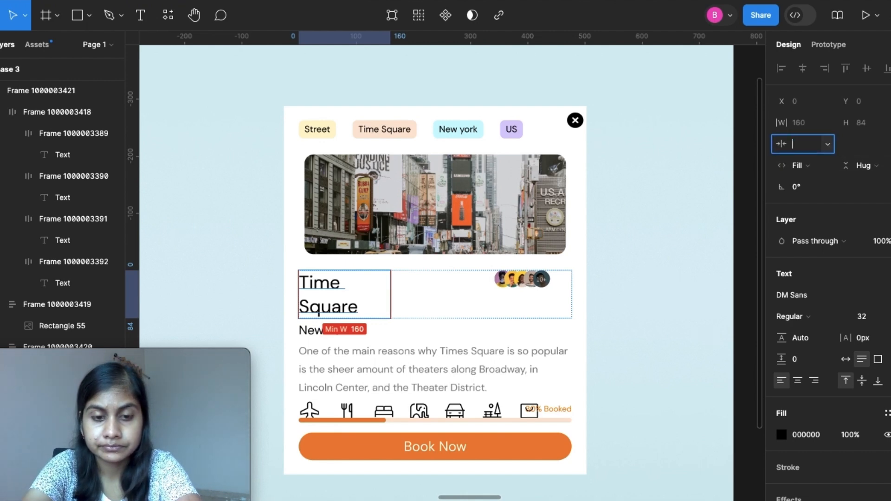
key(Return)
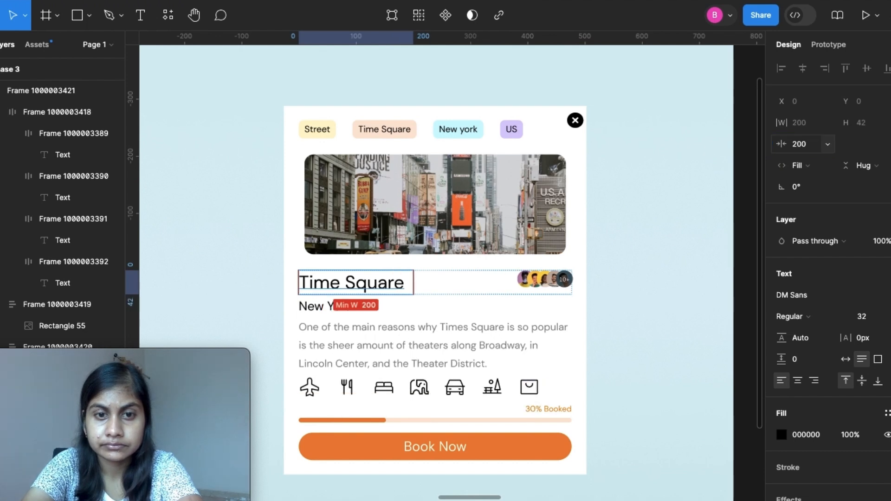
click(730, 273)
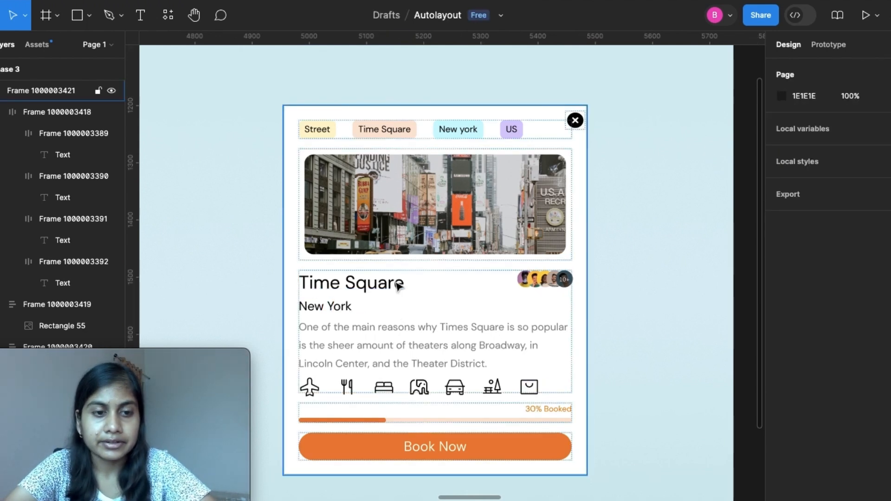
Check the width sizing of the Time Square title, New York subtitle, description paragraph and amenity icon row
double_click(398, 286)
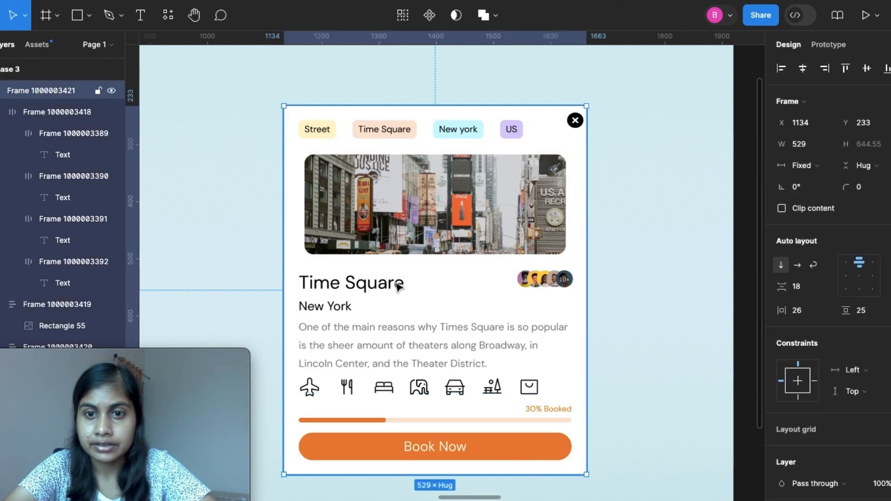
click(399, 287)
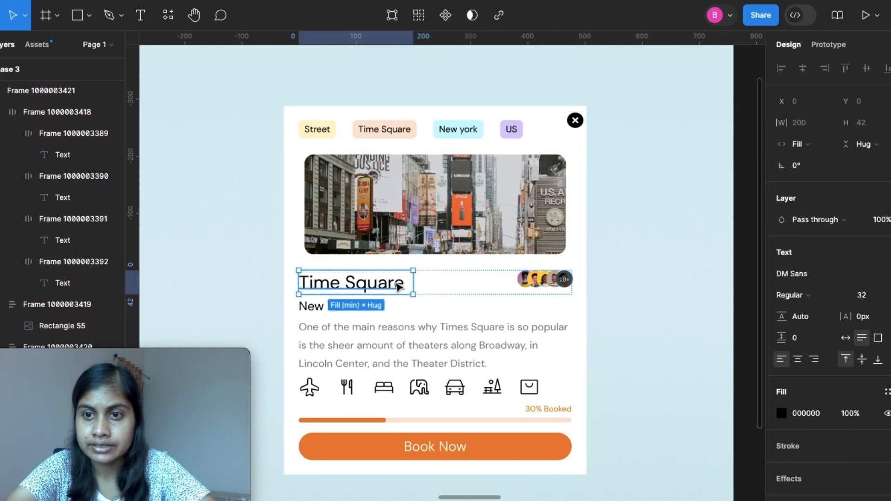
click(823, 148)
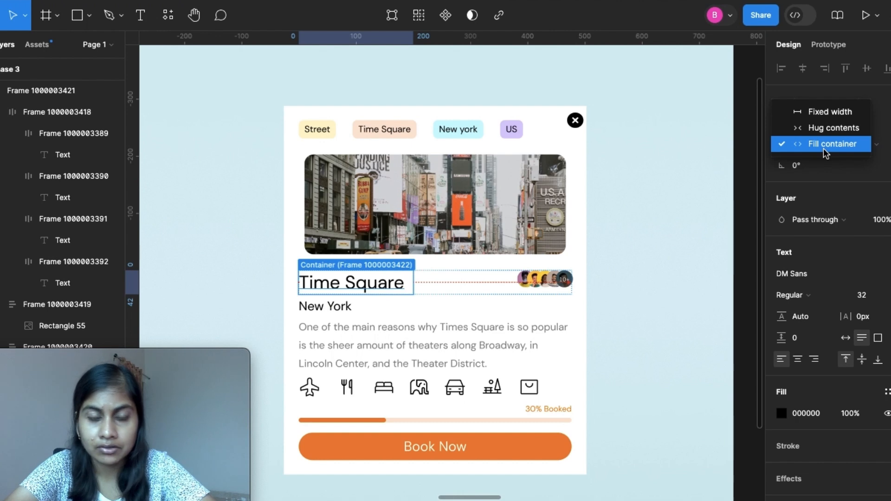
click(824, 148)
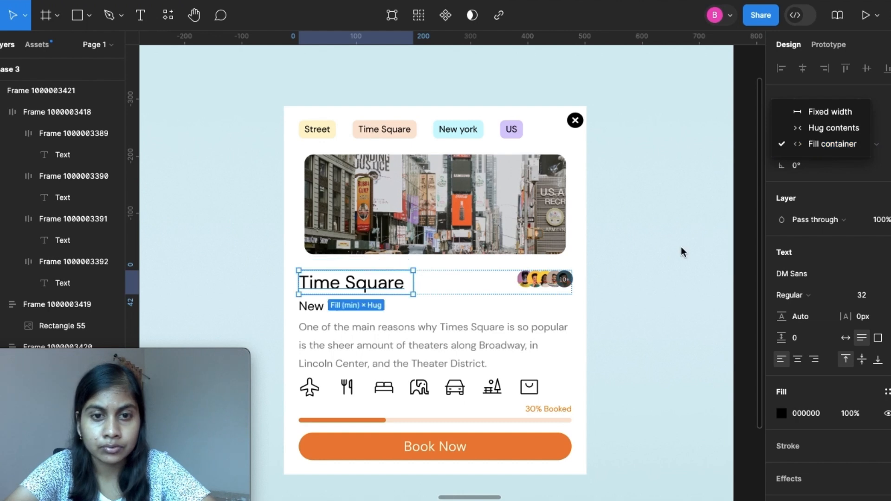
click(309, 311)
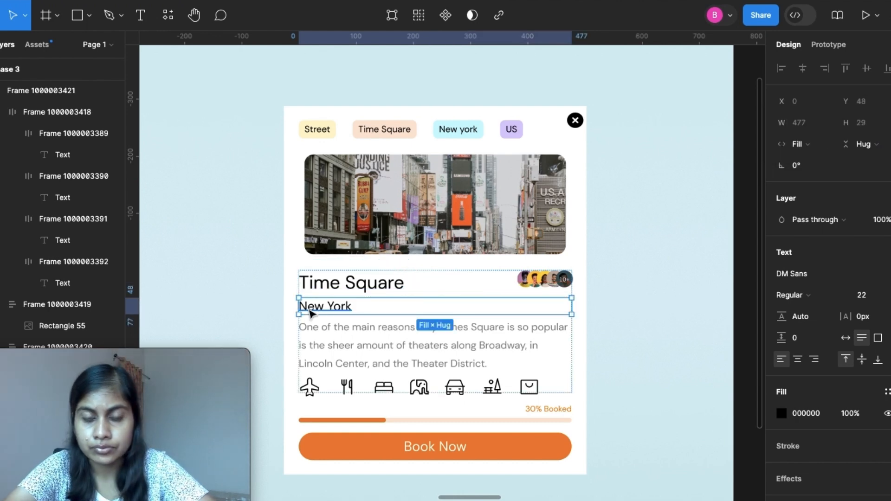
click(335, 358)
click(309, 393)
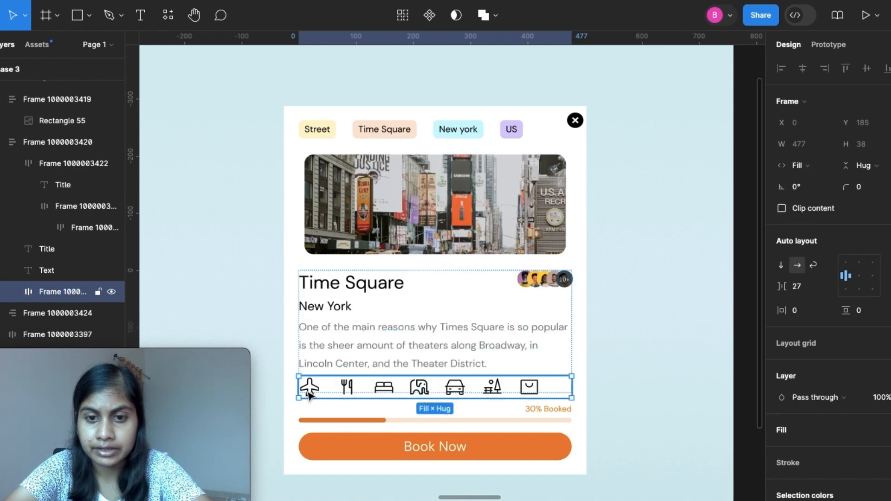
Increase the height of the frame holding the title, description and icons to 232 so it encloses the icon row
click(571, 313)
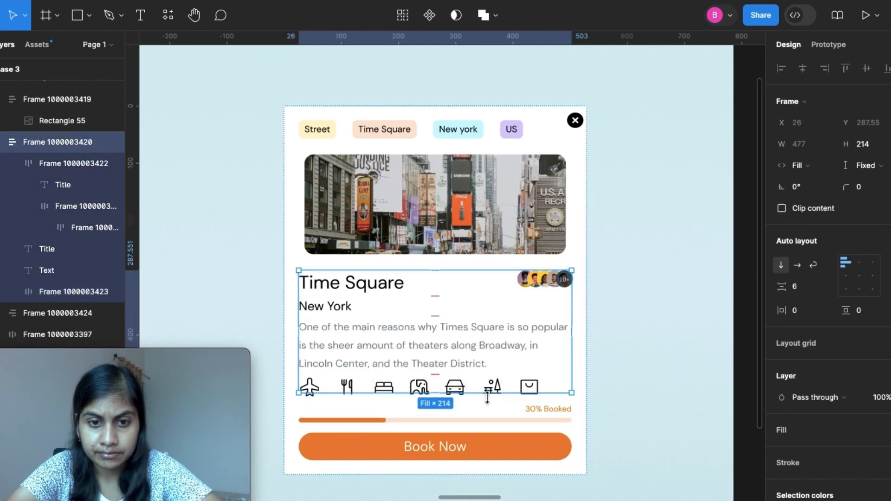
drag(487, 396, 485, 403)
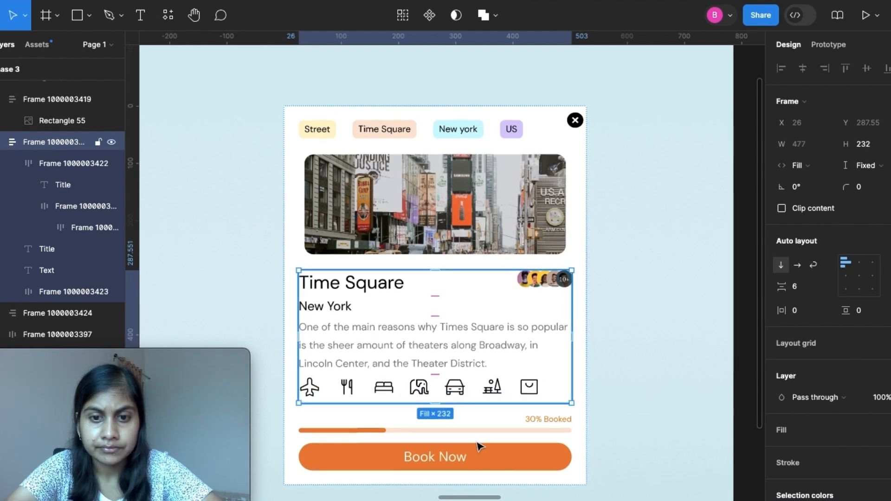
click(528, 425)
click(528, 422)
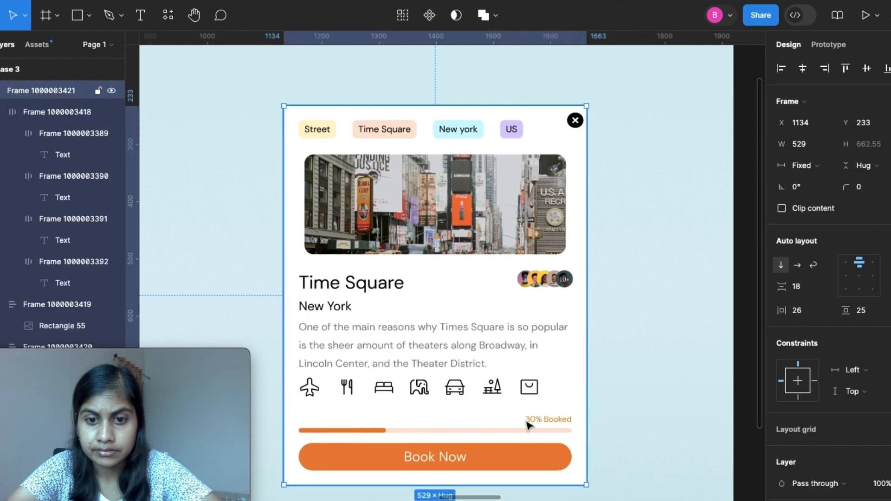
Check the sizing of the 30% Booked row and set the Book Now button's height to Hug contents
double_click(525, 420)
click(483, 431)
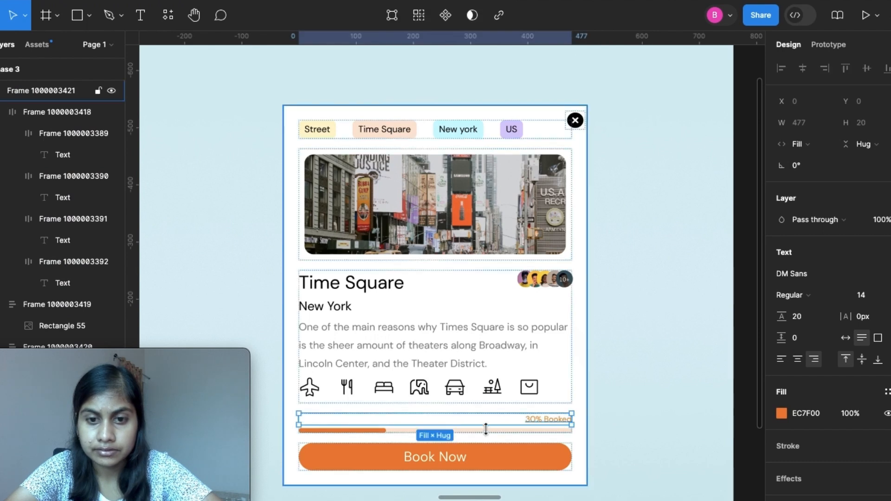
click(475, 460)
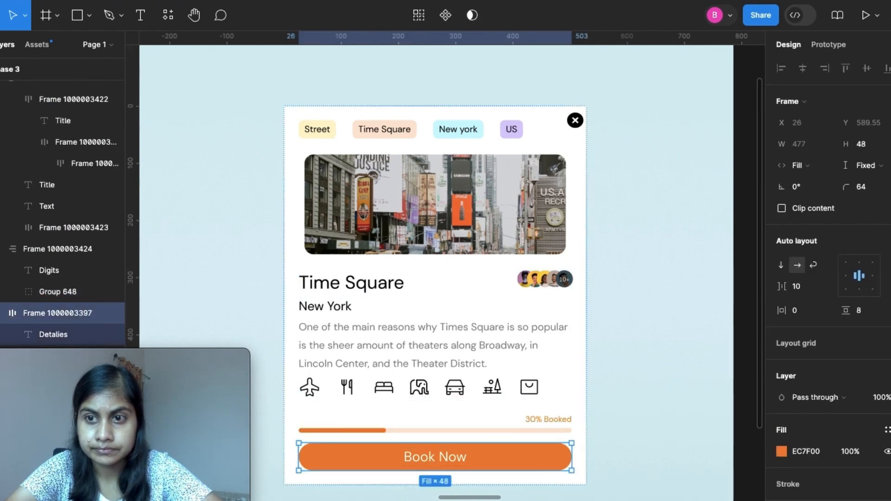
click(877, 166)
click(878, 181)
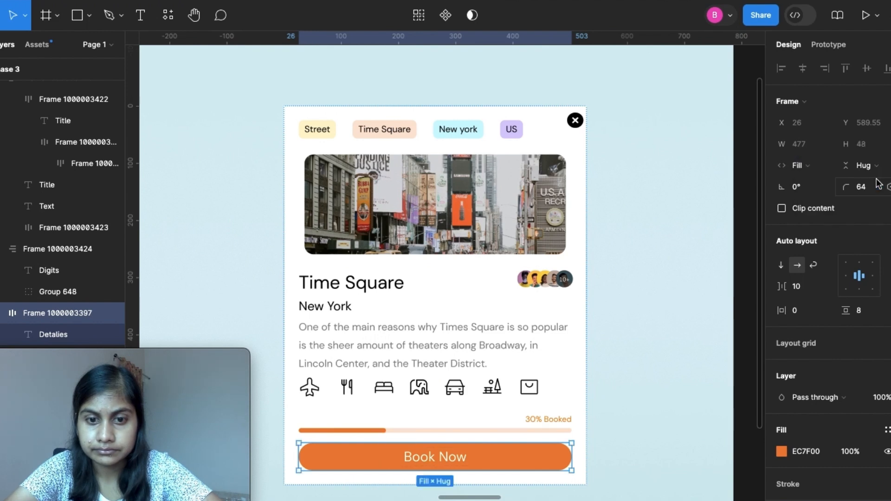
click(588, 159)
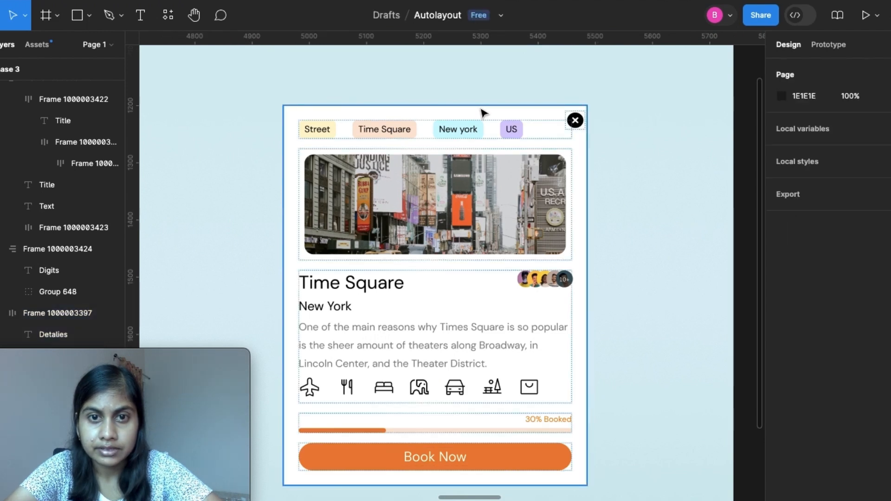
Widen the Time Square card by about 50 px to test how its contents stretch
click(587, 269)
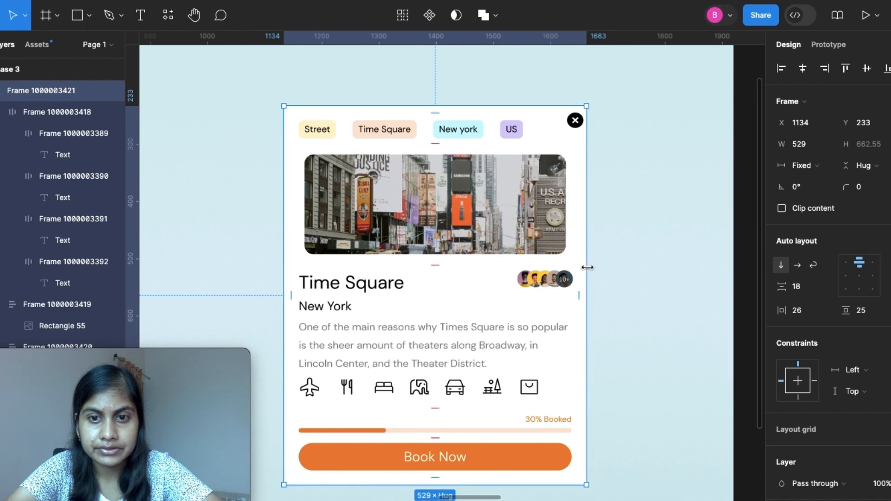
drag(581, 267, 614, 294)
Set the tag row and the avatar group's frame to wrap, and inspect the amenity icon row's layout
click(506, 133)
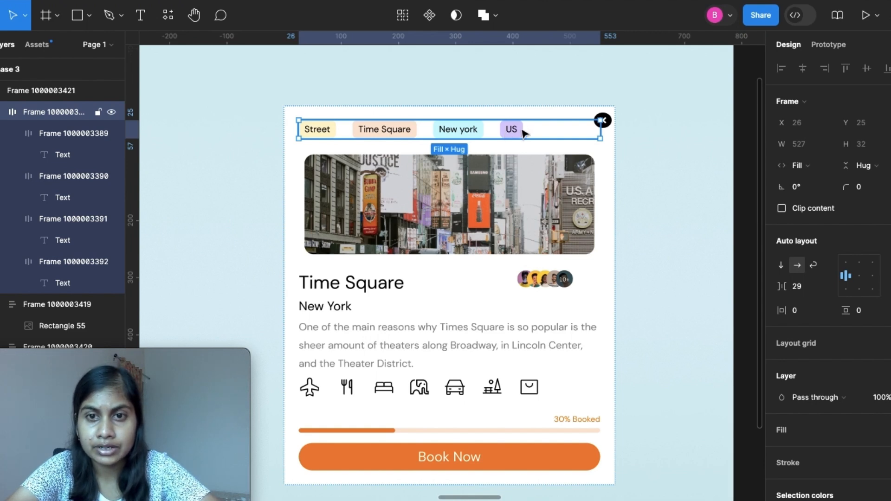
click(816, 266)
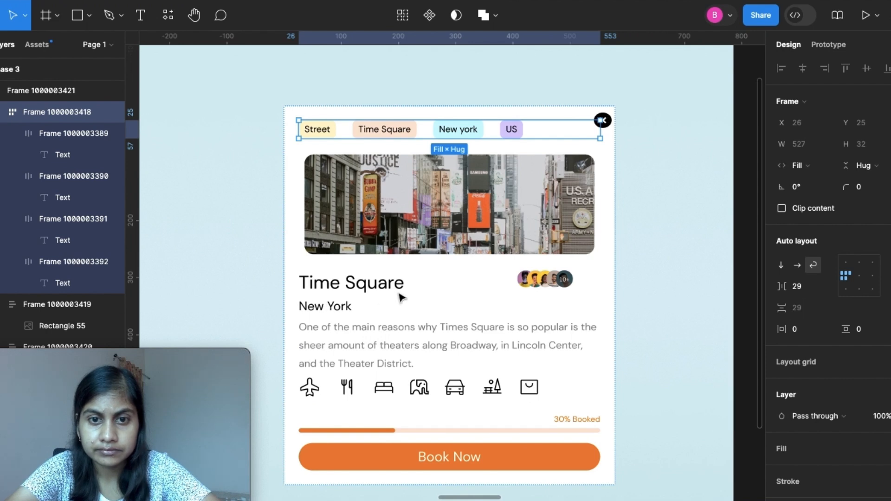
click(537, 288)
click(537, 288)
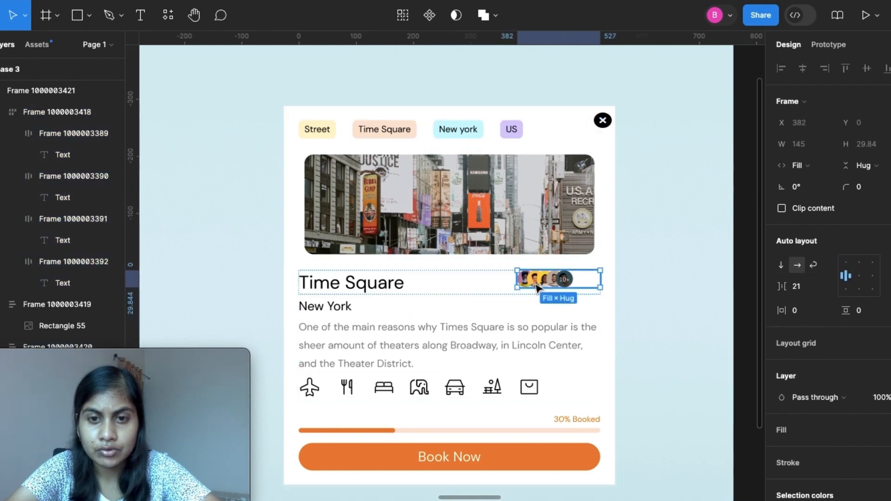
click(813, 266)
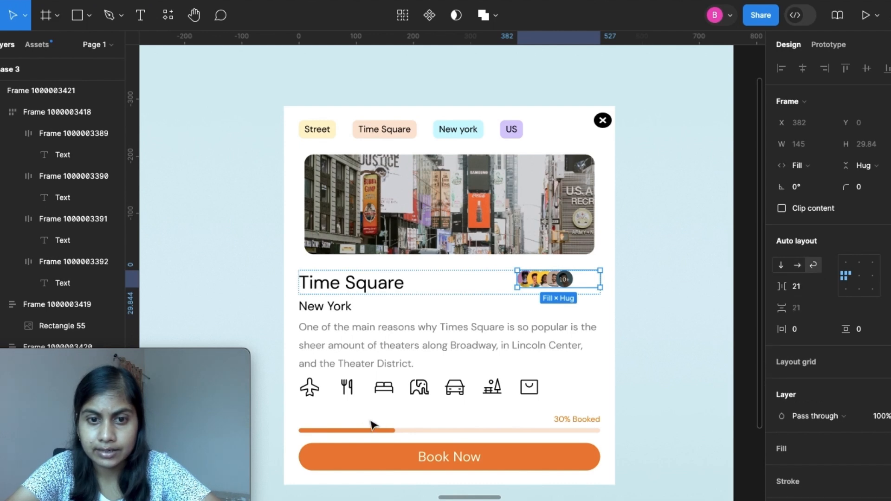
click(437, 395)
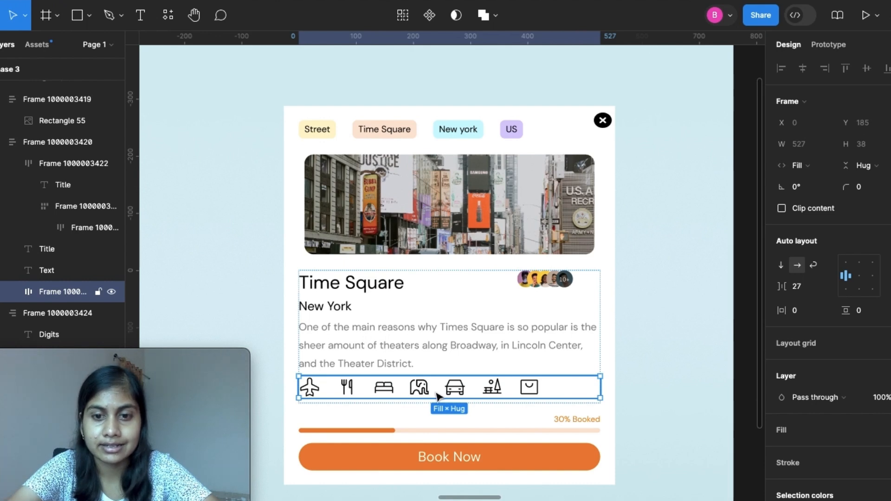
click(579, 83)
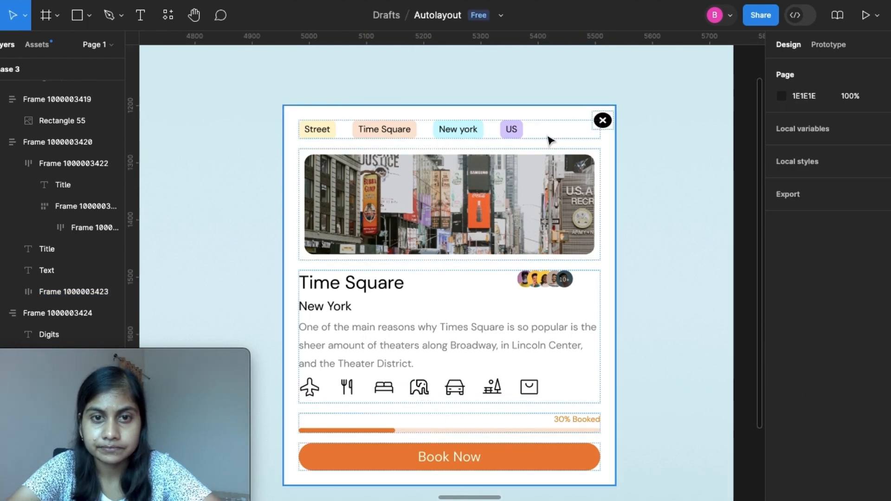
Resize the rounded-corner Time Square card to a width of 491 to test its responsiveness
click(617, 200)
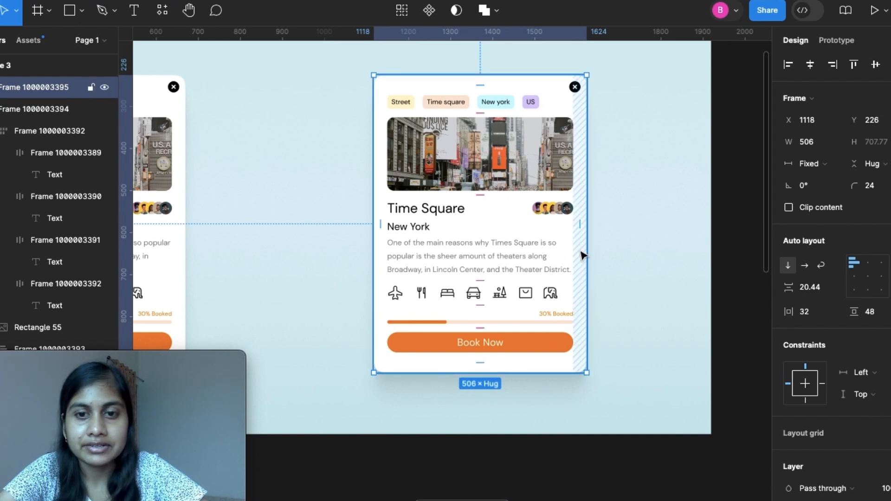
drag(563, 253, 578, 263)
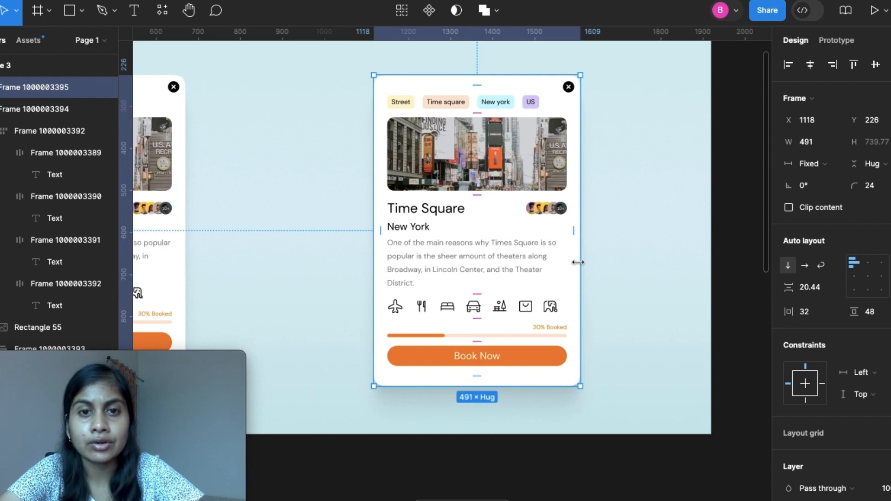
click(527, 450)
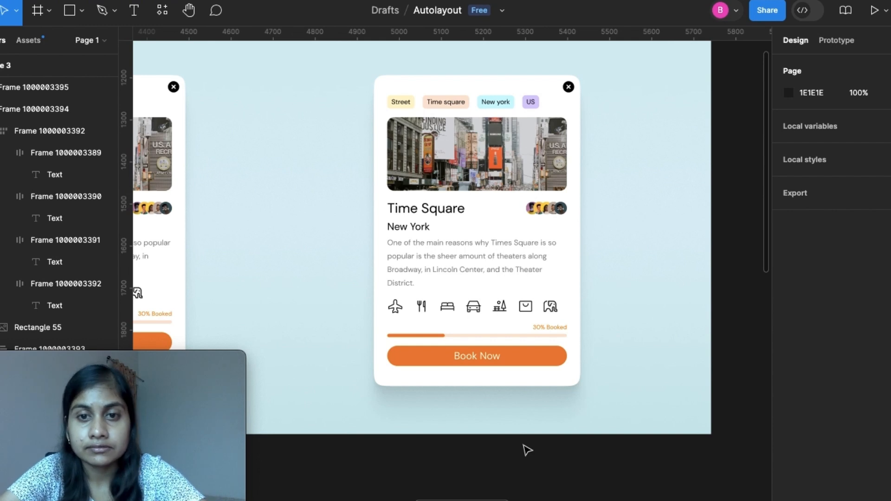
In the Phase 4 simple form, combine the Login heading and "Let's build something great" subtitle in an auto layout frame
scroll(527, 450, right, 10)
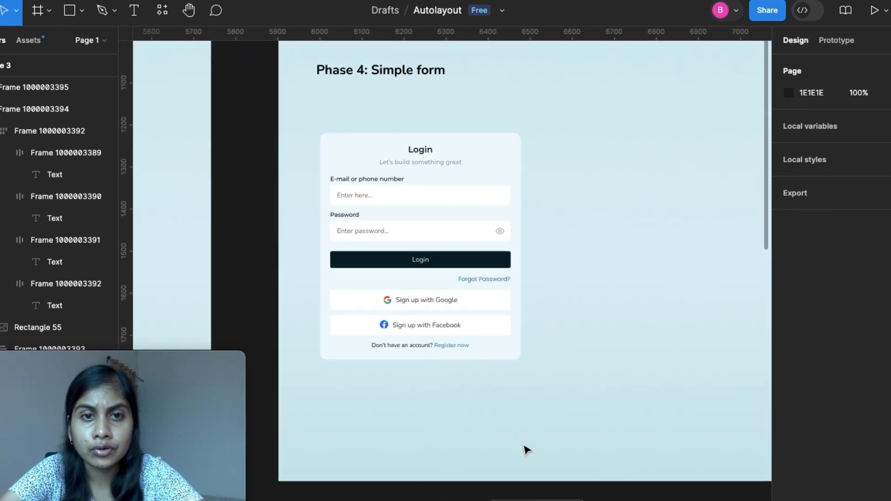
scroll(527, 450, right, 4)
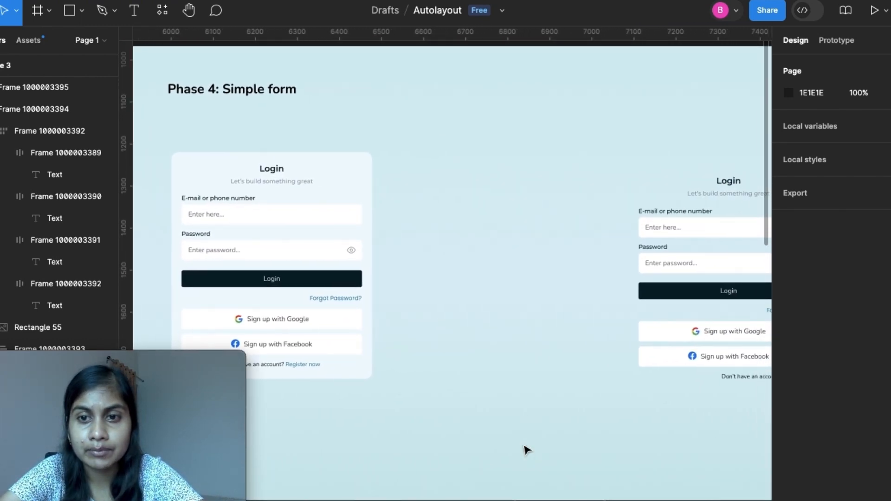
scroll(527, 450, right, 1)
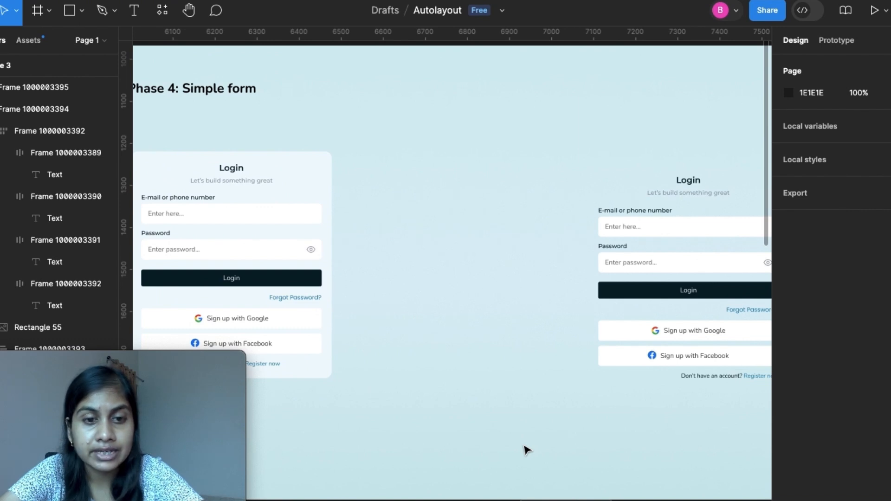
scroll(527, 450, right, 4)
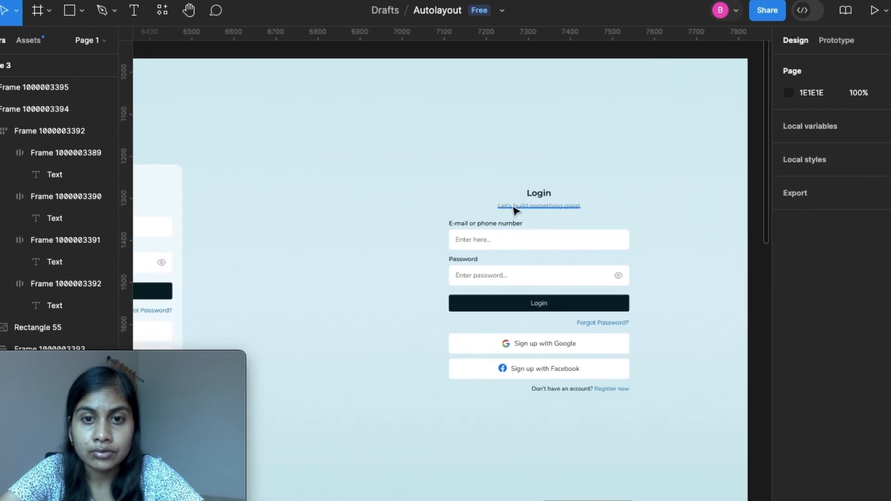
click(537, 201)
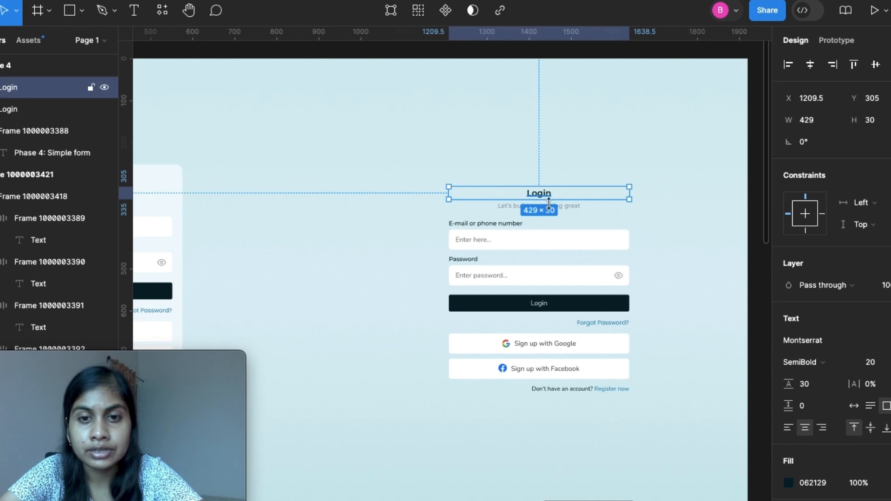
scroll(560, 209, up, 5)
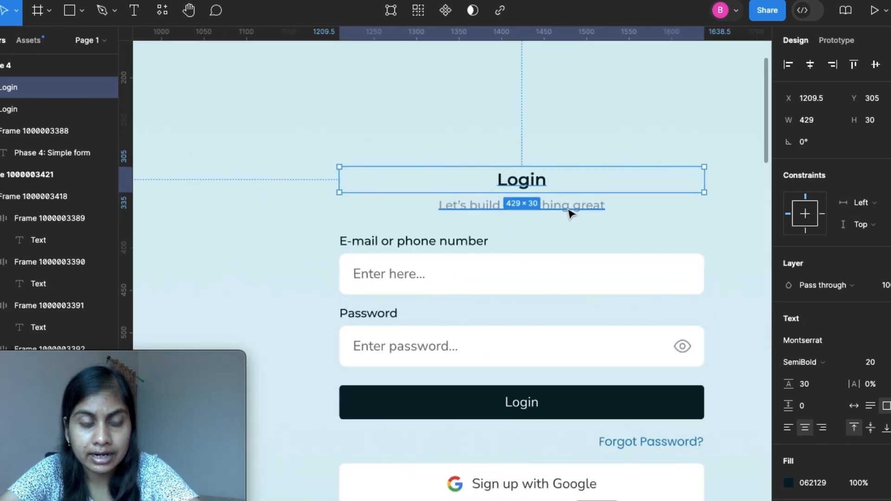
shift+click(570, 213)
key(shift+a)
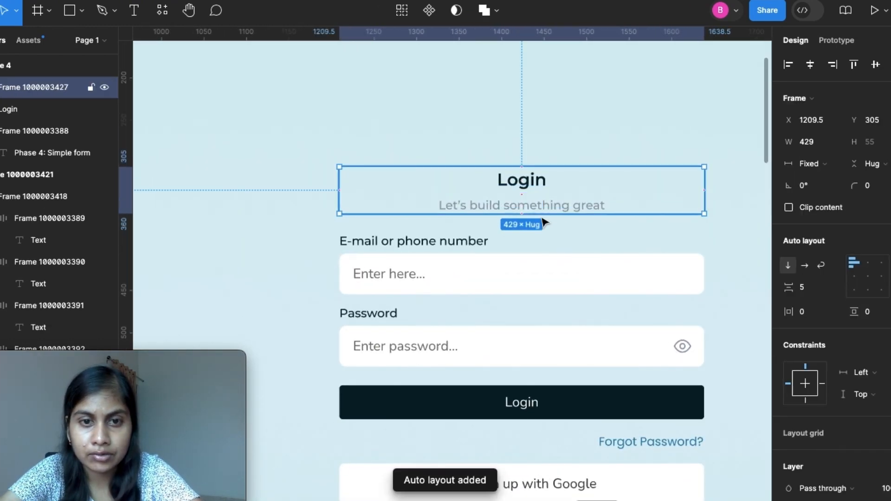
Put the e-mail label with its input field and the Password label with its input field into separate auto layout frames
click(413, 245)
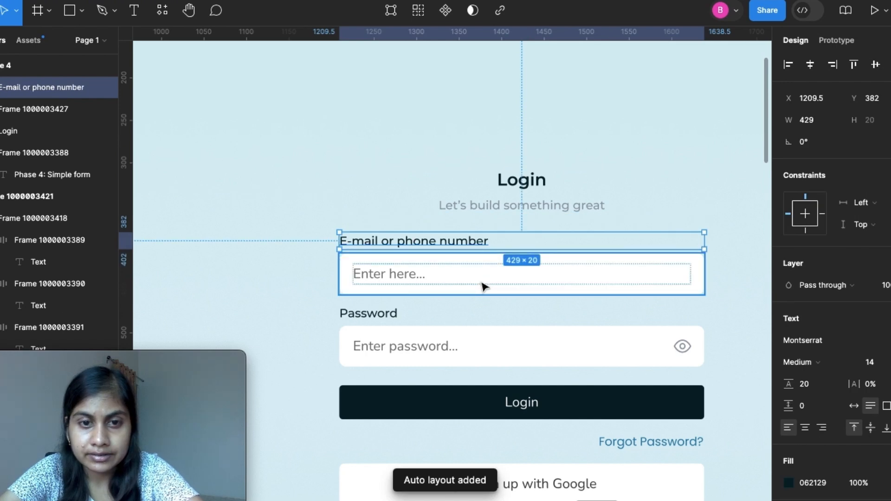
shift+click(482, 286)
key(shift+a)
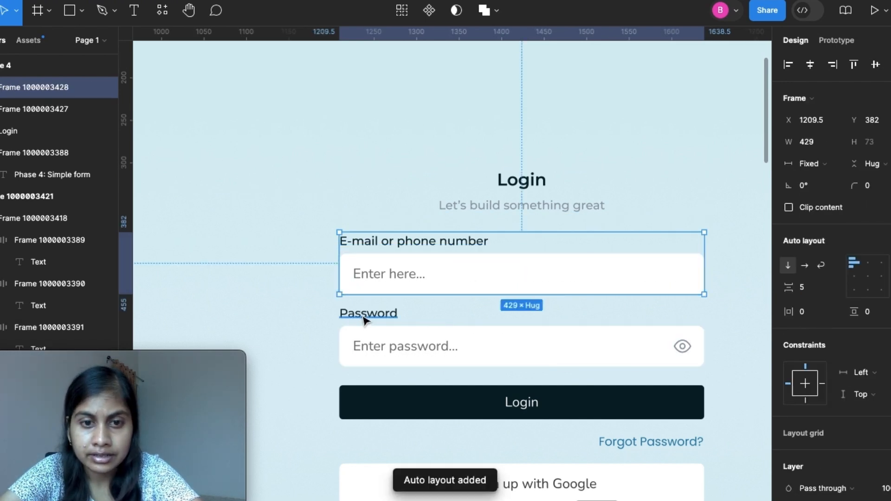
click(365, 319)
shift+click(425, 351)
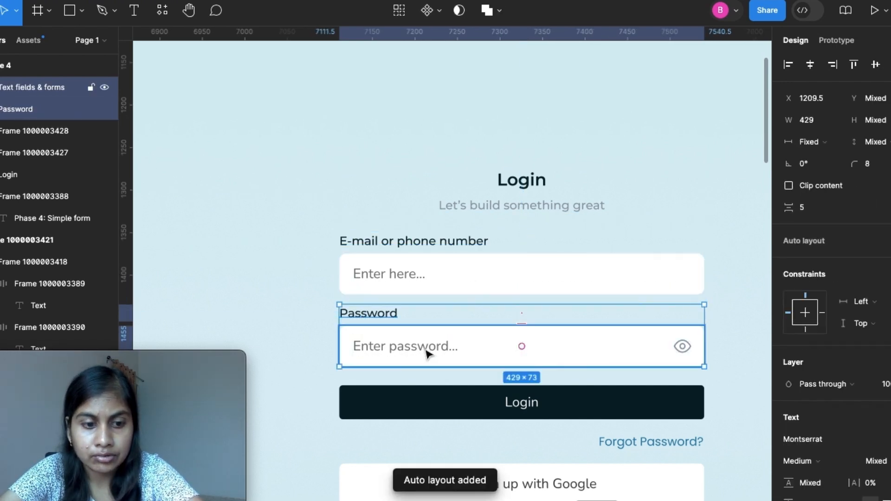
key(shift+a)
Examine the layout settings of the Login button, the Google and Facebook sign-up buttons and the Register now text
click(455, 408)
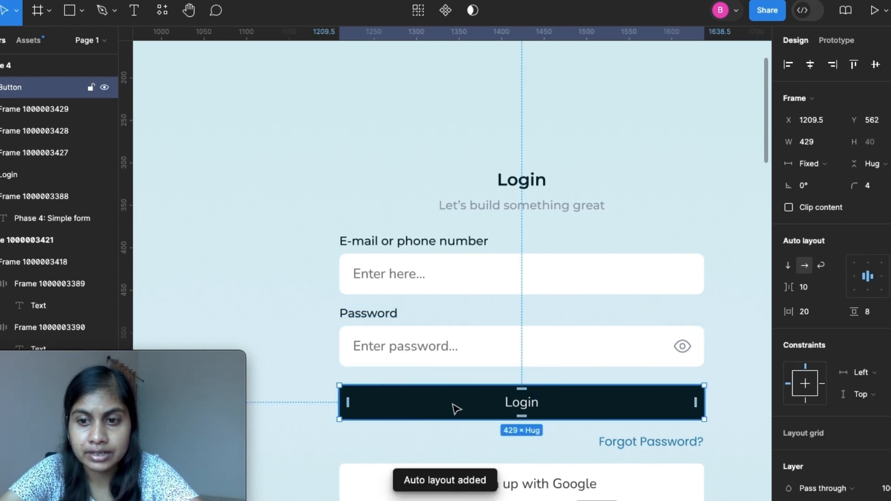
scroll(456, 408, down, 3)
click(485, 422)
scroll(484, 422, down, 3)
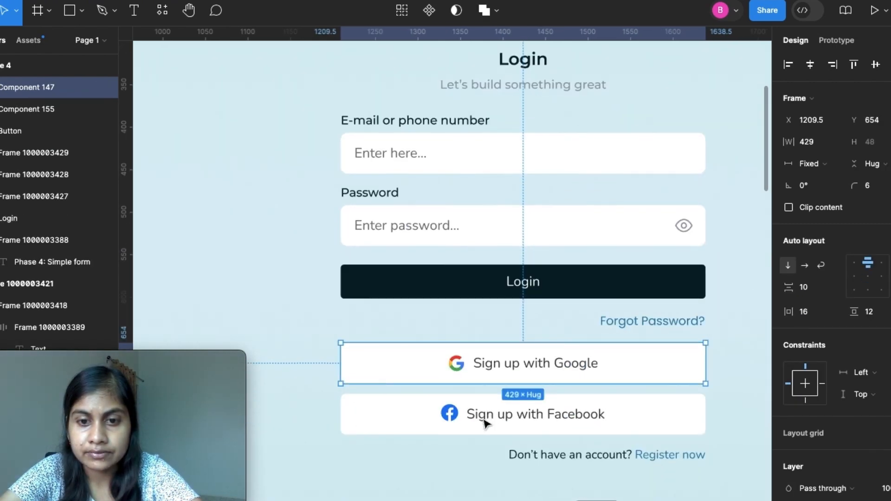
click(484, 422)
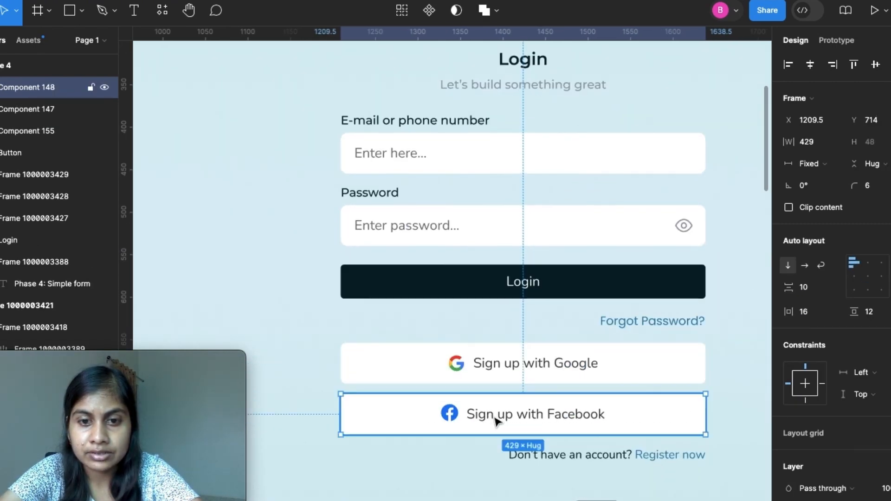
click(570, 457)
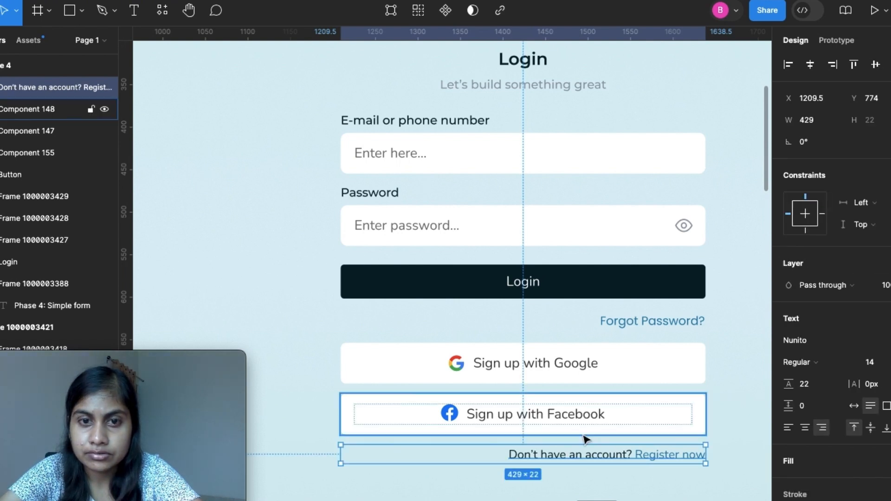
scroll(457, 148, up, 2)
scroll(451, 139, up, 1)
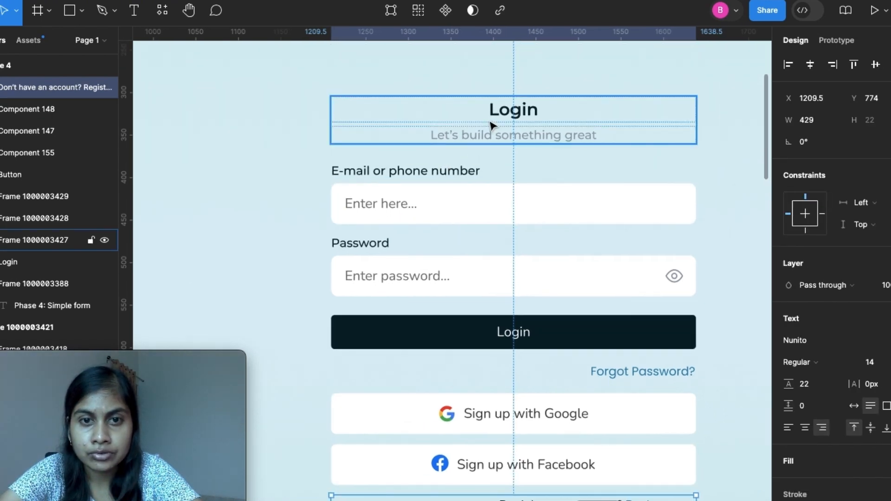
Combine the heading, e-mail group, password group, Login button and Forgot Password link in one vertical auto layout frame
click(492, 125)
shift+click(421, 175)
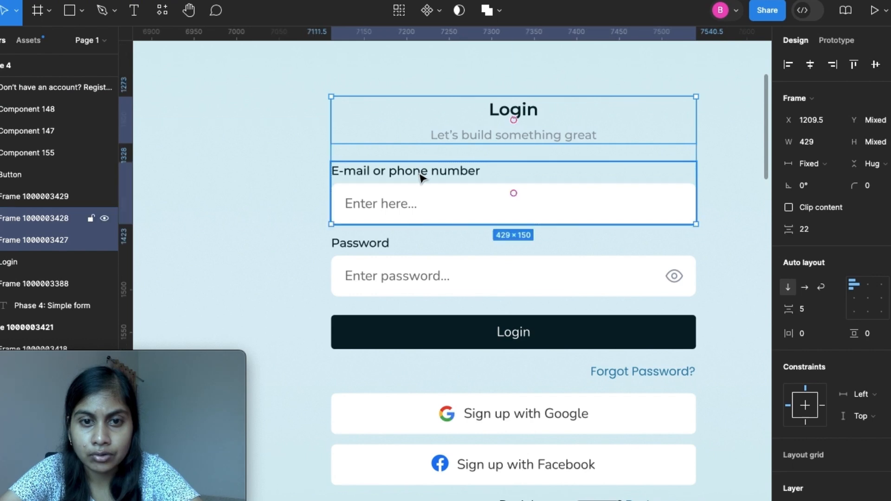
shift+click(402, 258)
shift+click(420, 330)
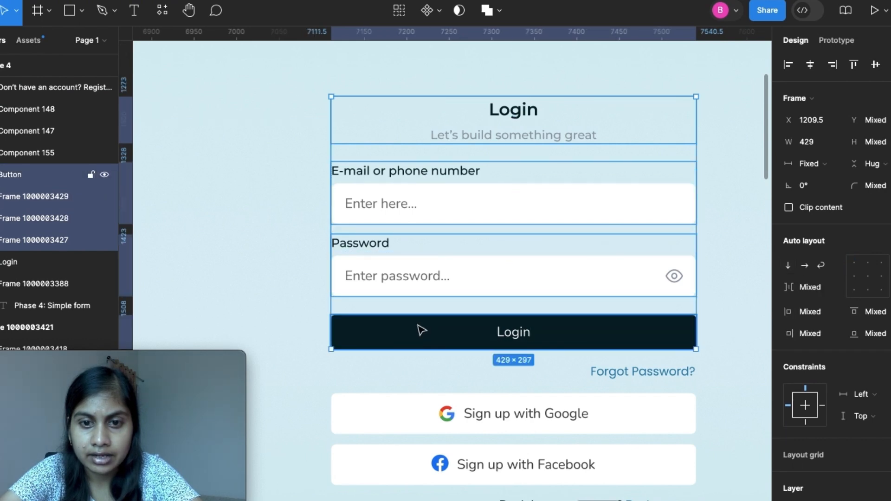
shift+click(605, 378)
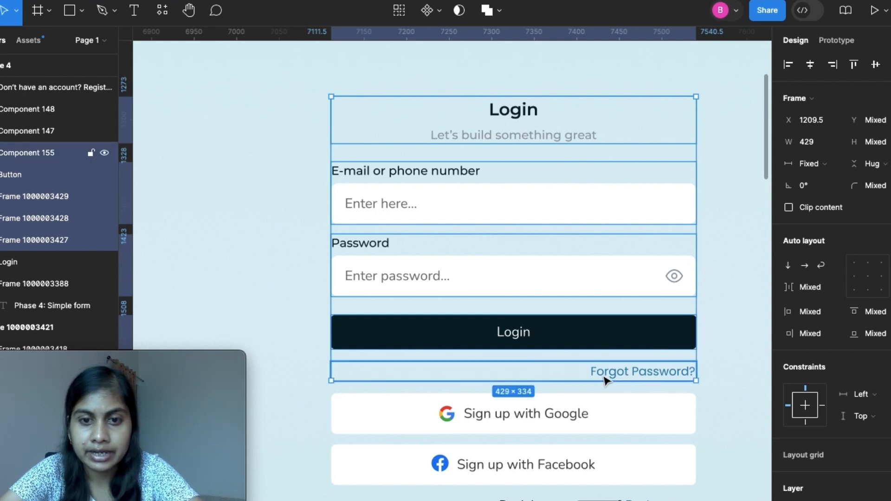
key(shift+a)
Combine the Sign up with Google and Sign up with Facebook buttons in a vertical auto layout frame
scroll(464, 204, down, 5)
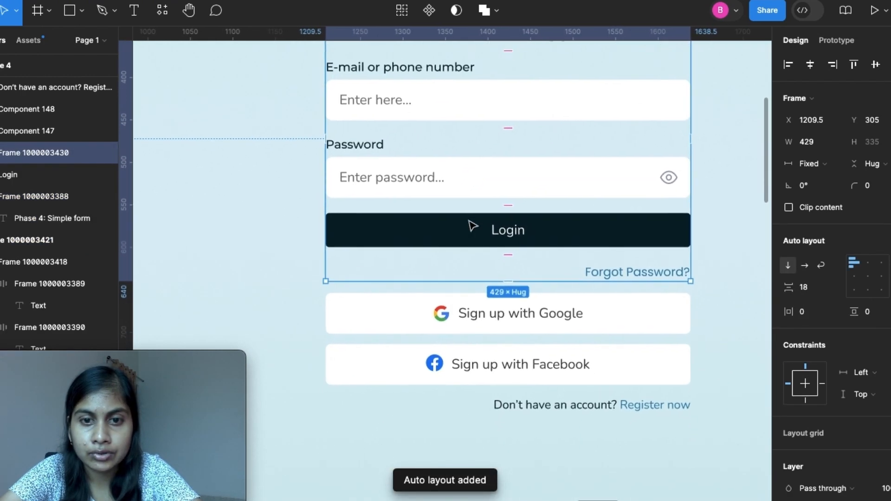
click(471, 317)
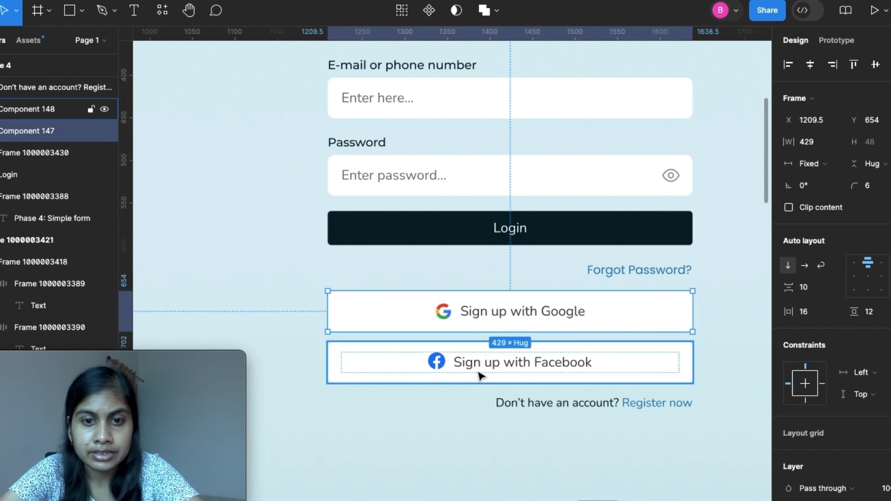
shift+click(480, 376)
key(shift+a)
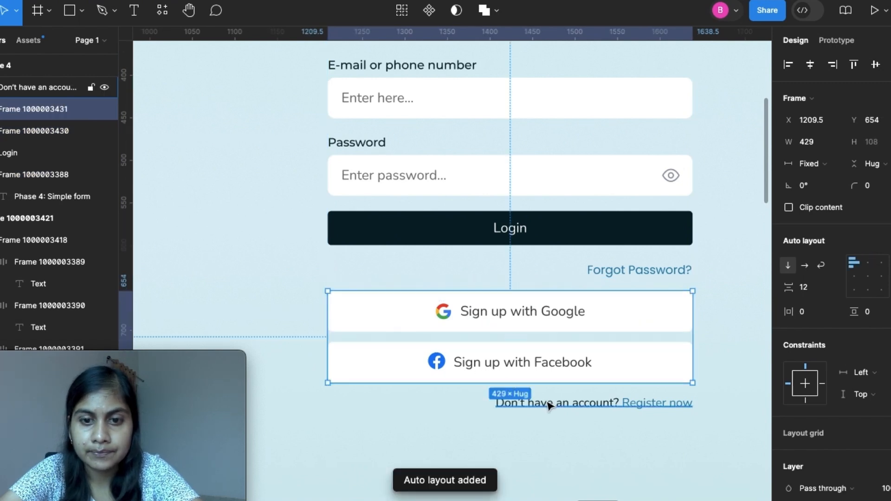
Wrap the sign-up buttons and the Register now line in auto layout, and combine that frame with the upper form group in one vertical auto layout frame
shift+click(549, 405)
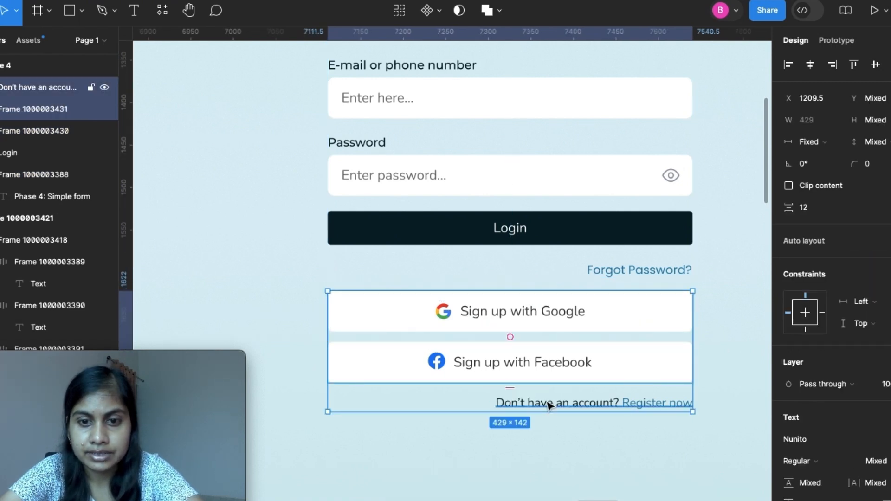
key(shift+a)
scroll(548, 399, up, 2)
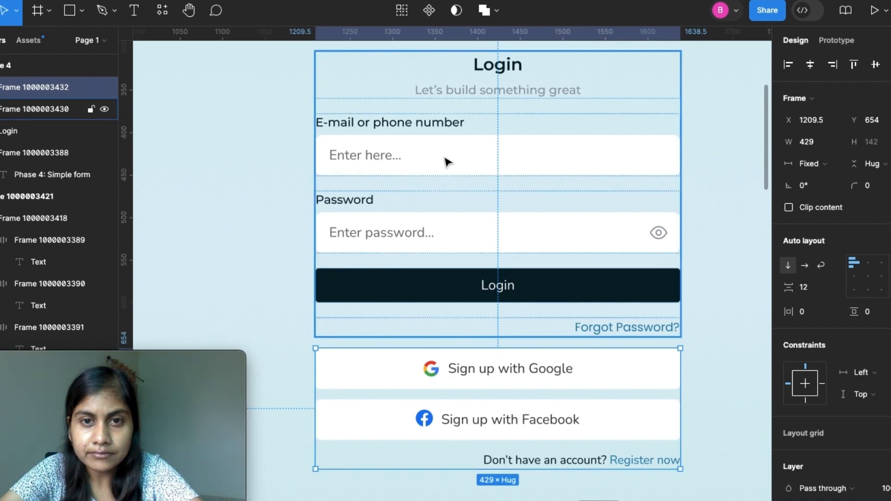
shift+click(447, 161)
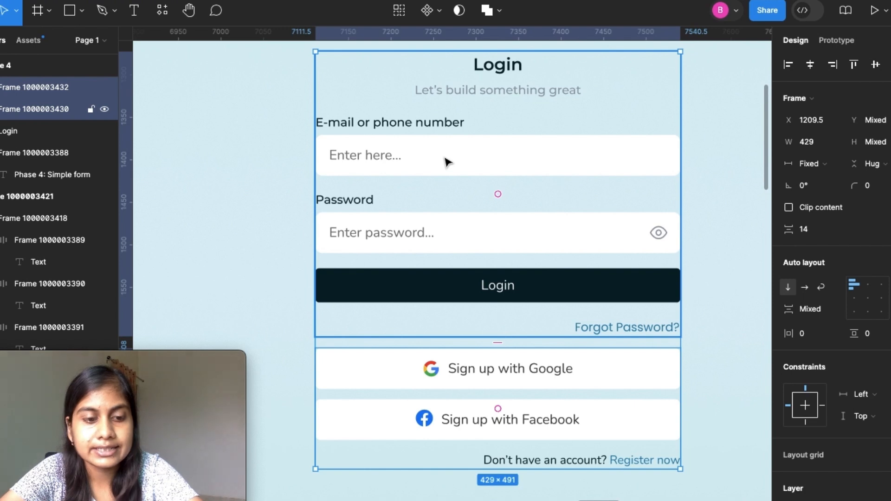
key(shift+a)
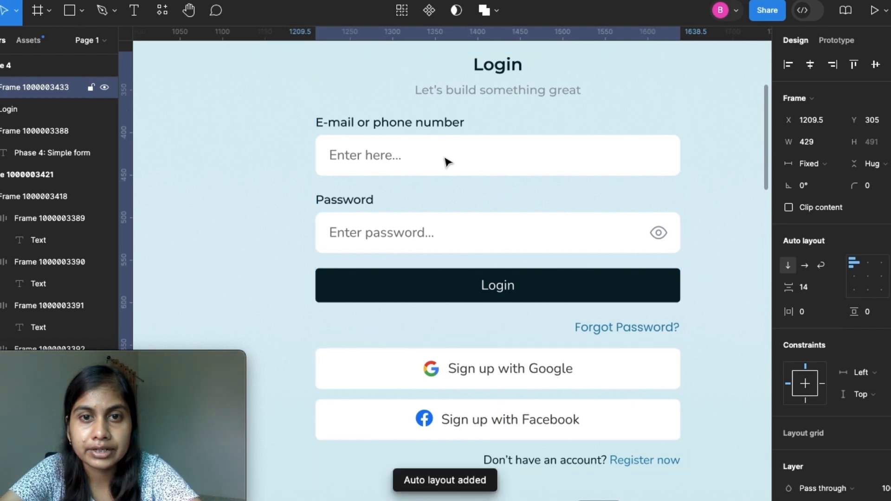
Add a white FFFFFF fill to the outer auto layout frame that holds the whole login form
click(507, 94)
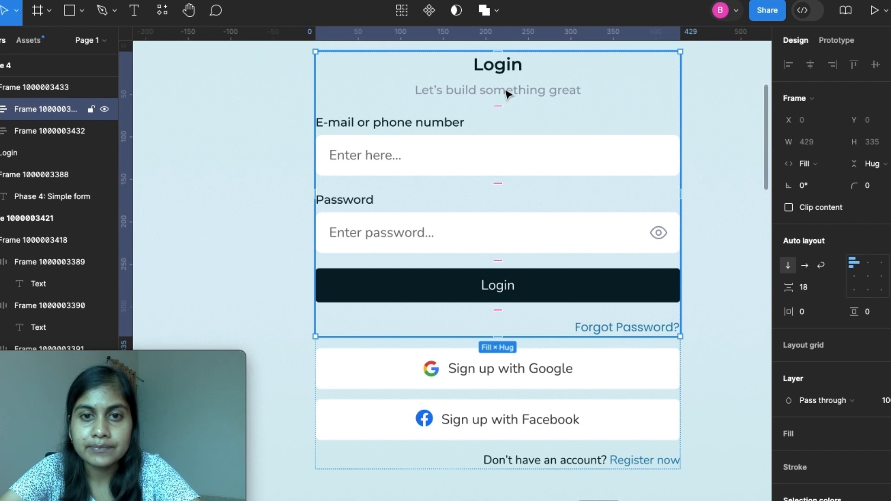
key(Escape)
click(650, 134)
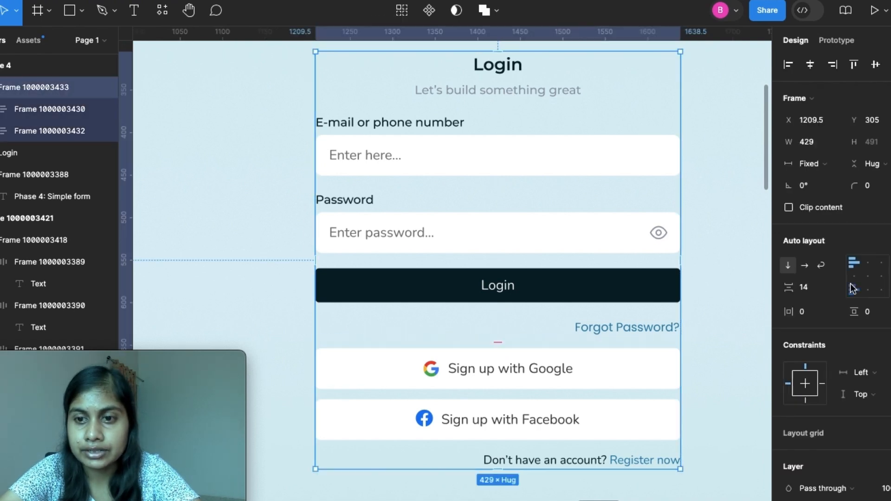
scroll(851, 288, down, 2)
scroll(850, 288, down, 1)
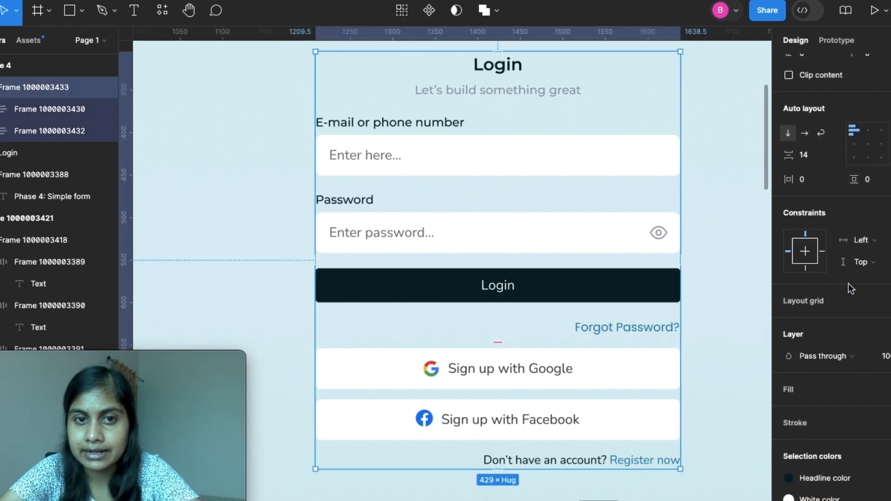
click(787, 392)
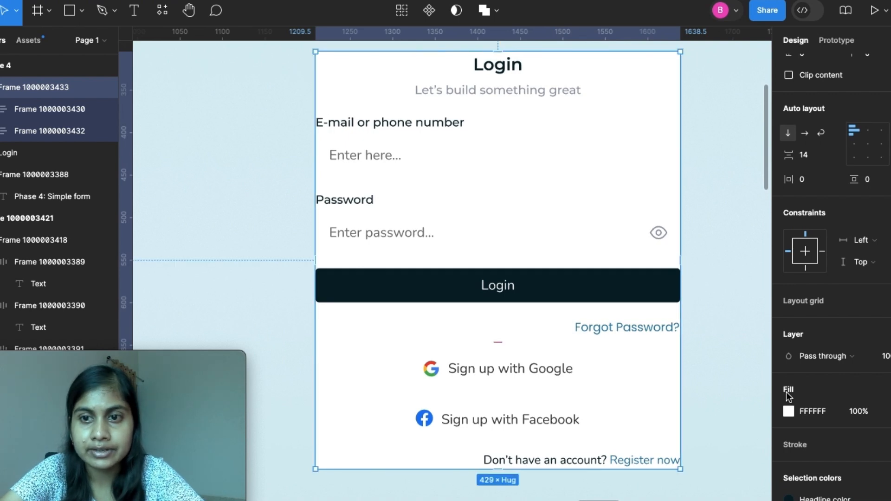
Set the outer login frame's horizontal padding to 23 and vertical padding to 16
scroll(837, 324, up, 2)
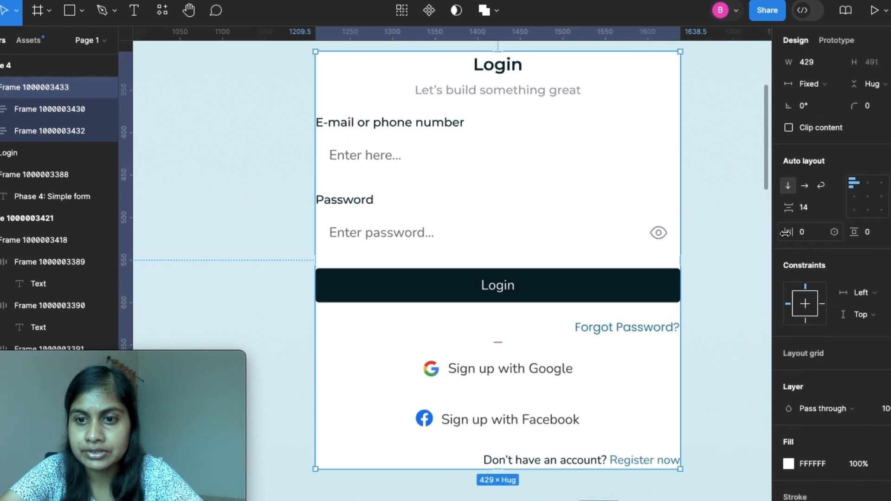
drag(789, 232, 876, 237)
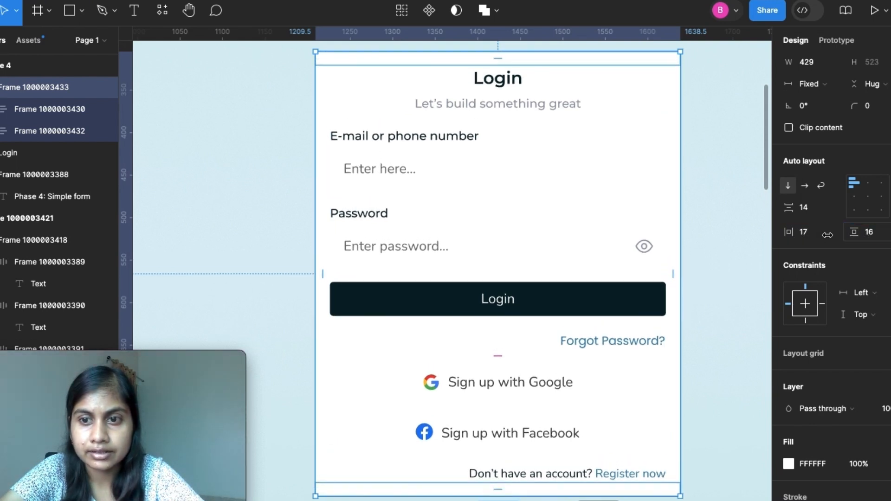
mouse_move(788, 231)
mouse_down()
mouse_move(800, 232)
mouse_move(793, 228)
mouse_up()
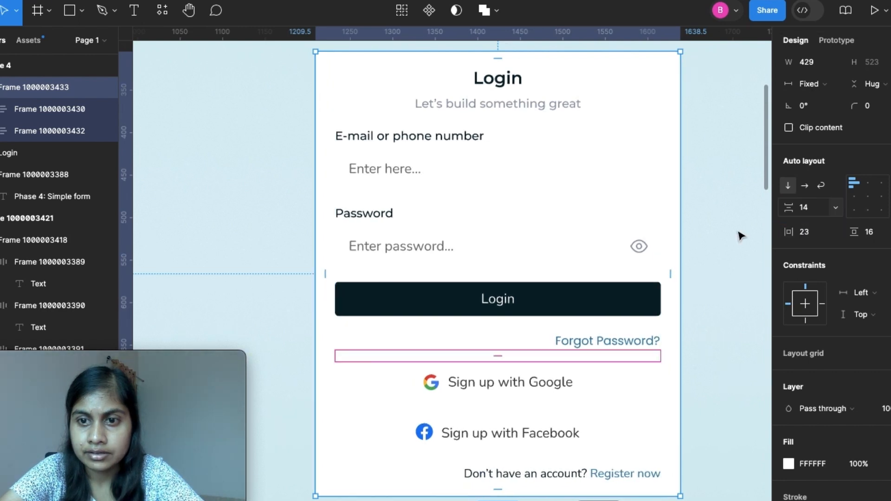
click(711, 230)
click(677, 124)
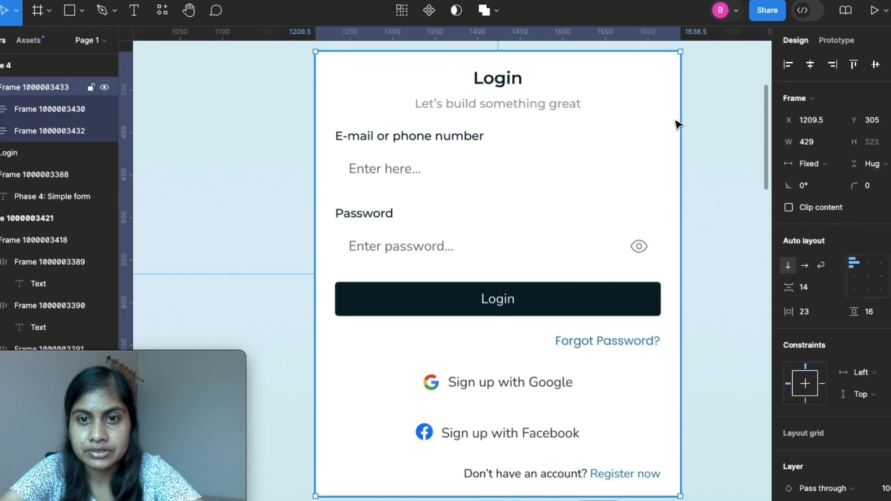
Change the new login frame's fill to EFF8FB by sampling the background of the original login card with the eyedropper
scroll(675, 123, down, 10)
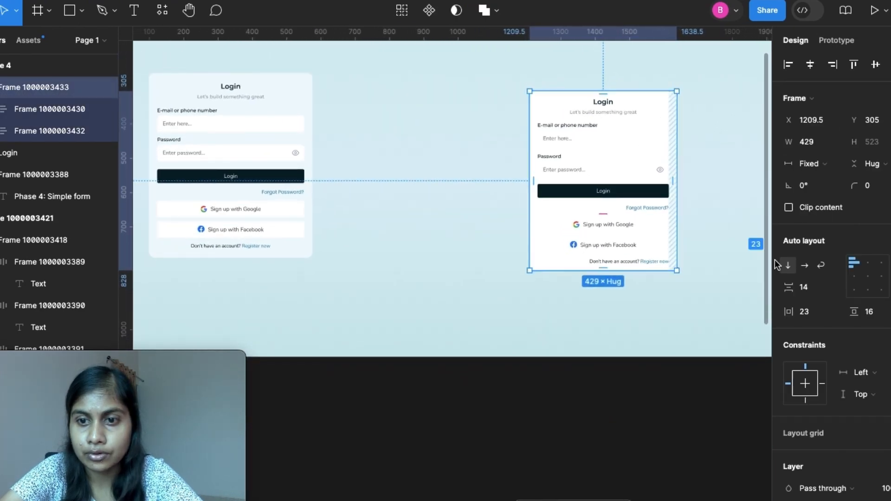
scroll(810, 362, down, 4)
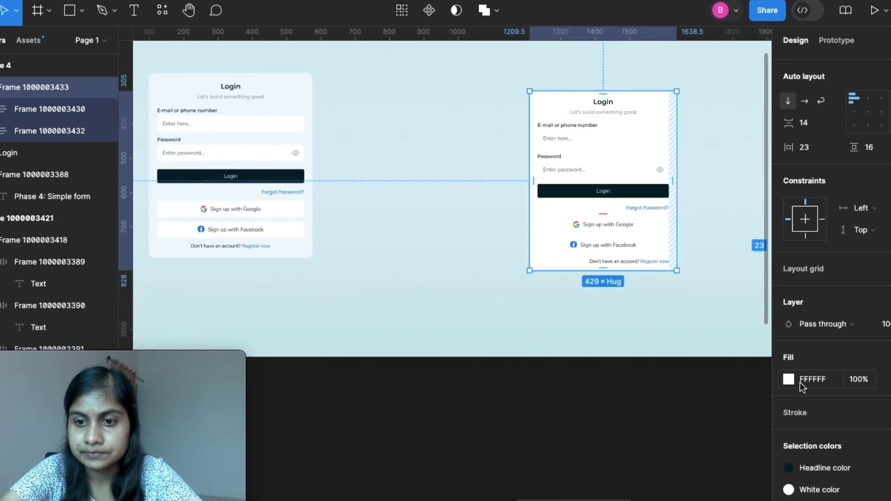
click(788, 379)
click(628, 345)
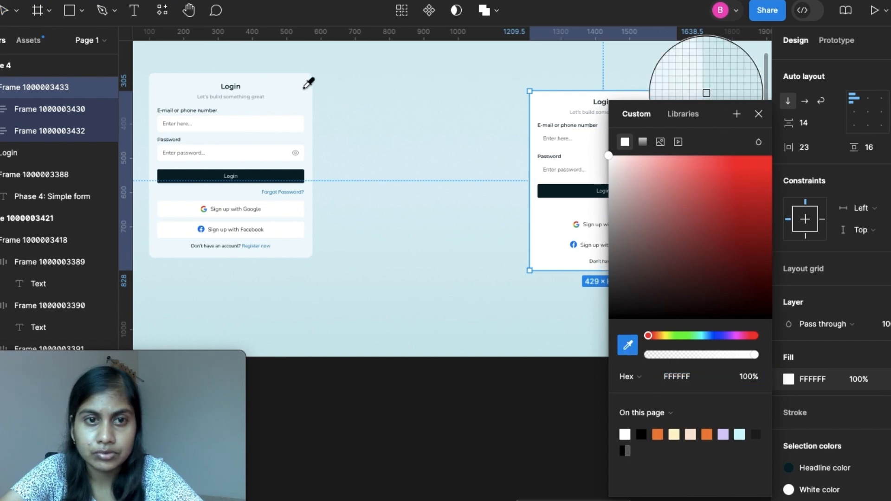
click(305, 87)
click(539, 282)
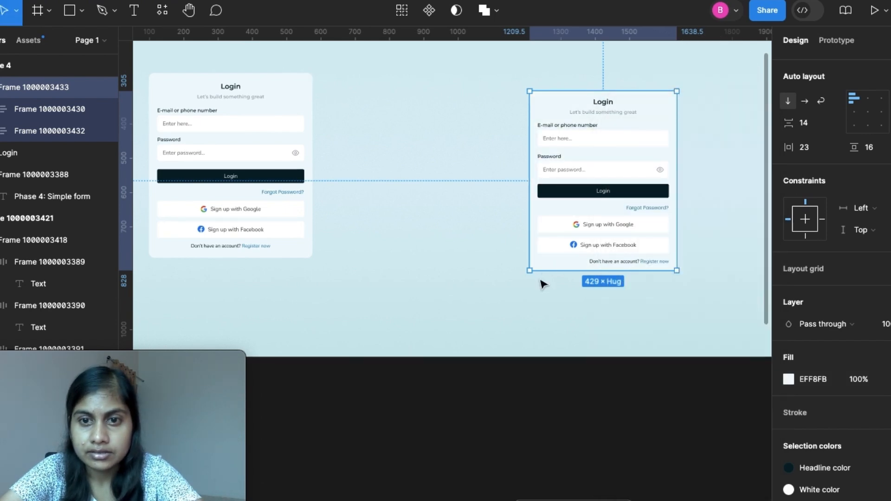
Test the login form's responsiveness by narrowing its frame to about 174 px wide and widening it to about 404 px
scroll(540, 283, right, 1)
scroll(540, 284, up, 1)
scroll(540, 283, up, 5)
scroll(541, 284, up, 1)
scroll(543, 285, up, 1)
scroll(543, 284, right, 1)
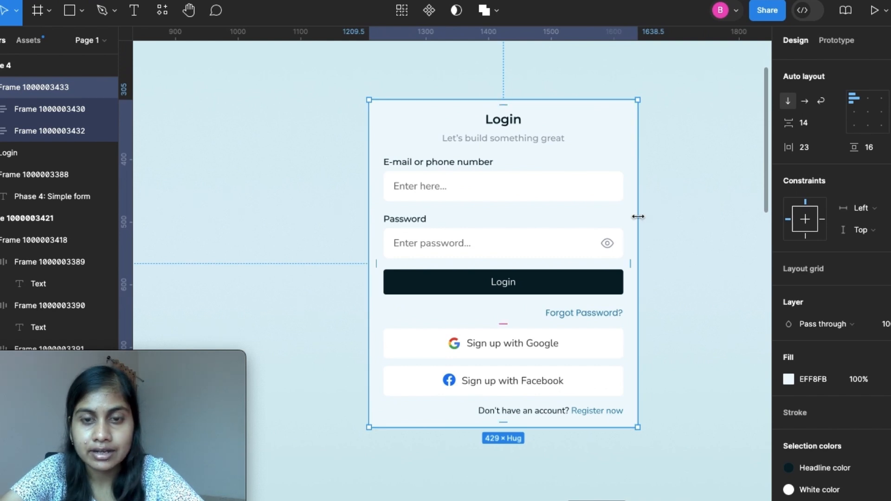
drag(638, 216, 476, 239)
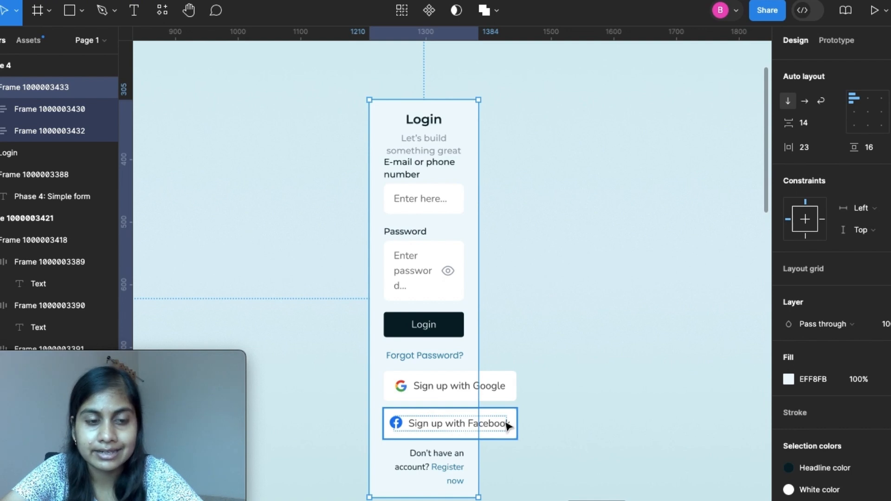
drag(478, 308, 623, 333)
Examine the resizing settings of the e-mail label, its input field and the frame that groups them
click(441, 186)
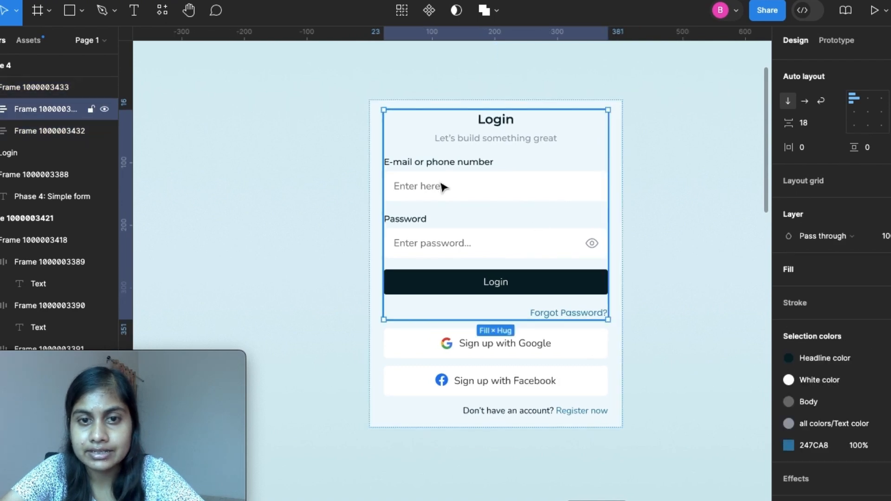
click(442, 186)
click(448, 166)
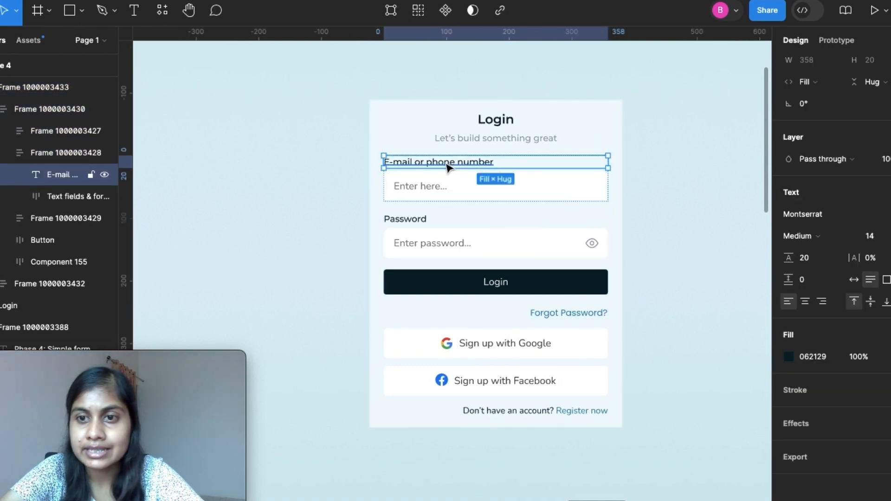
scroll(724, 237, up, 3)
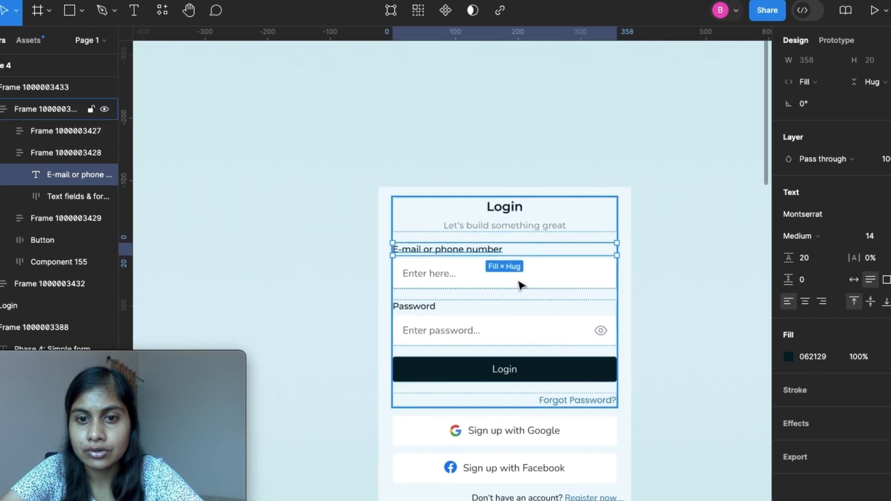
scroll(819, 157, up, 2)
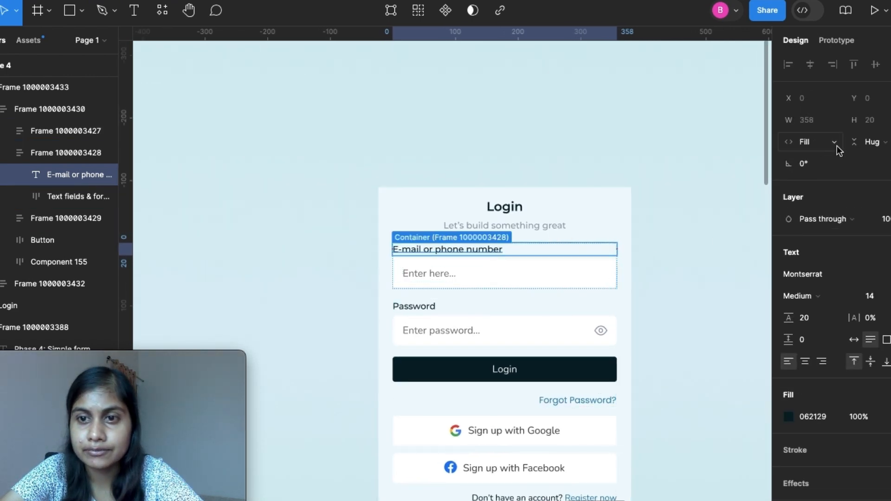
click(441, 275)
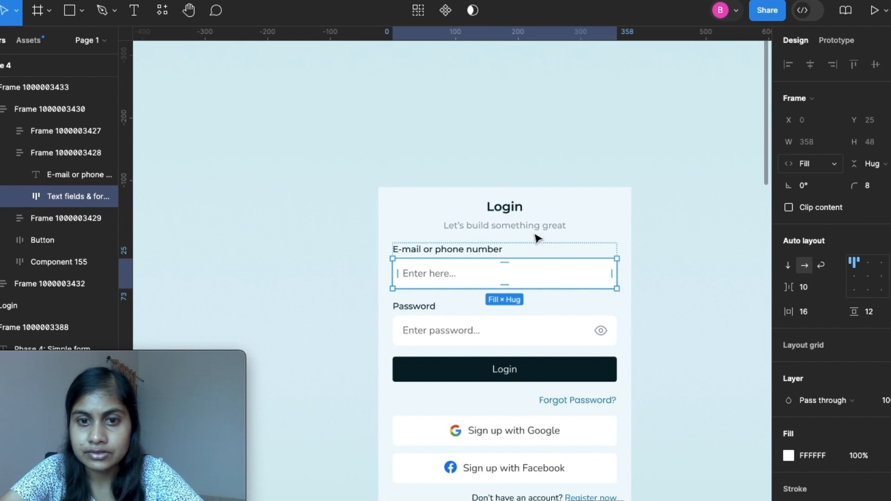
click(540, 256)
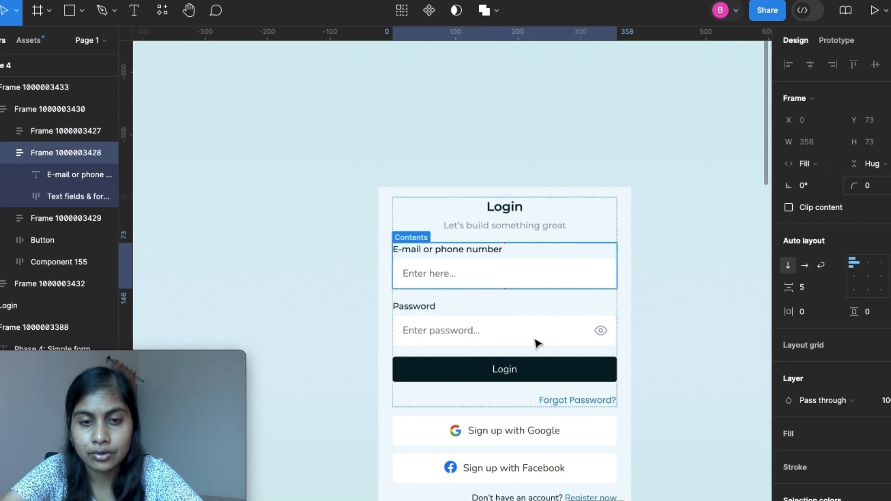
Examine the resizing settings of the password group, the Login button, the password placeholder text and the Password label
click(475, 322)
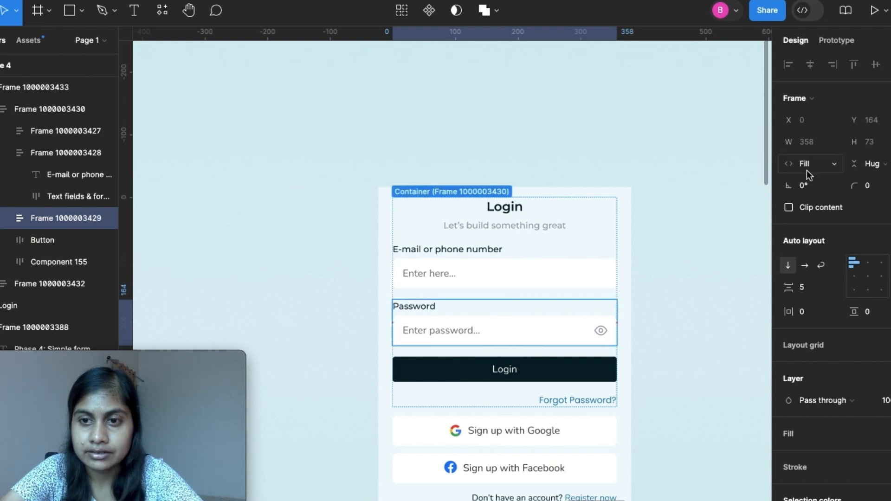
scroll(418, 334, down, 3)
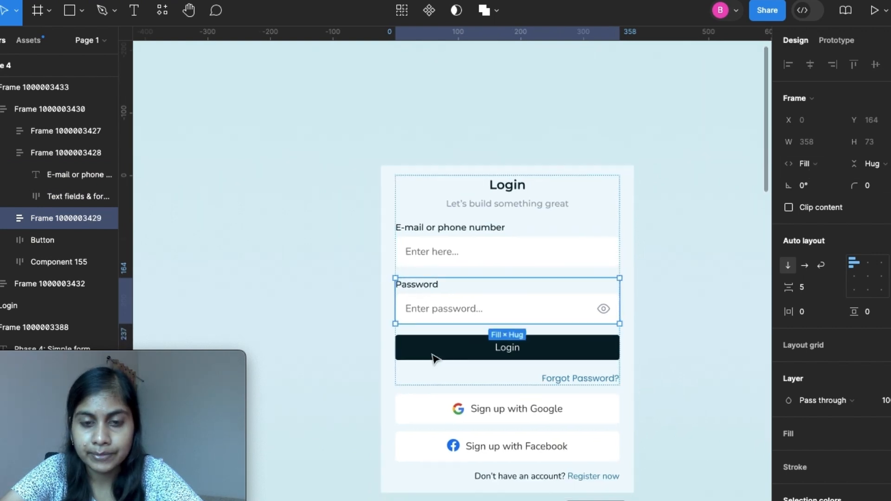
click(457, 339)
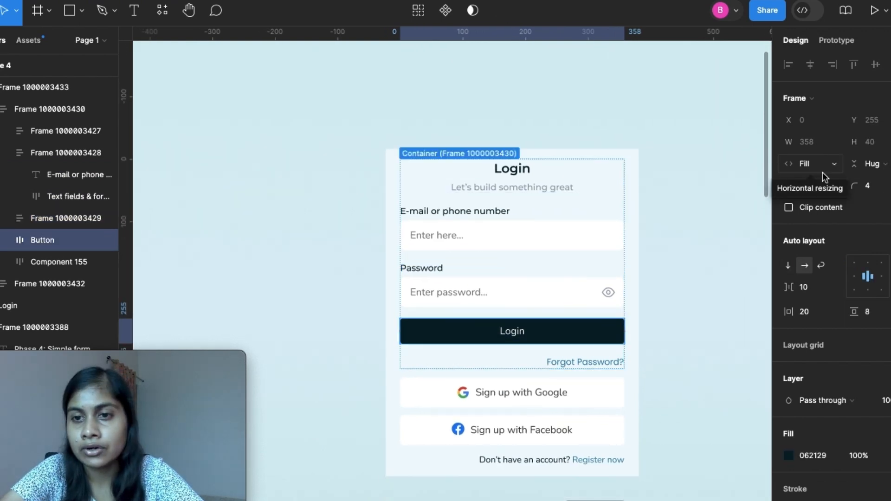
double_click(434, 297)
double_click(433, 294)
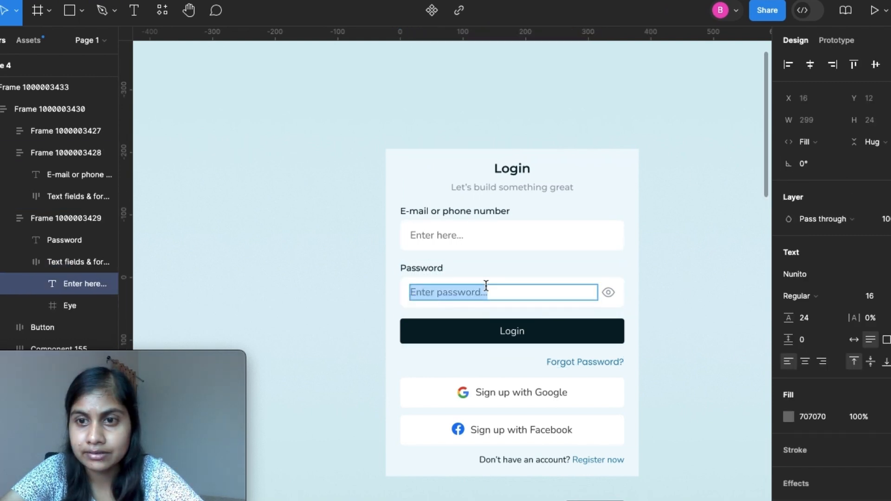
key(Escape)
click(415, 269)
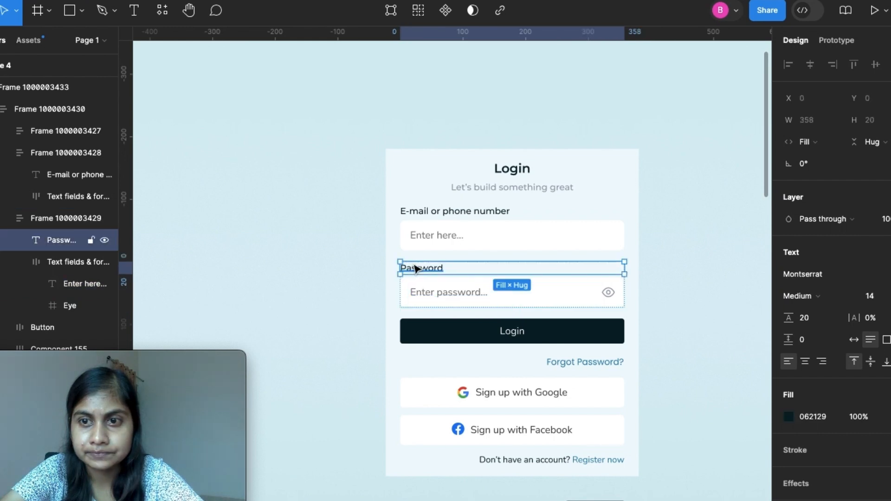
Examine the resizing settings of the Google and Facebook sign-up buttons and of their inner icon-and-text frames
click(507, 397)
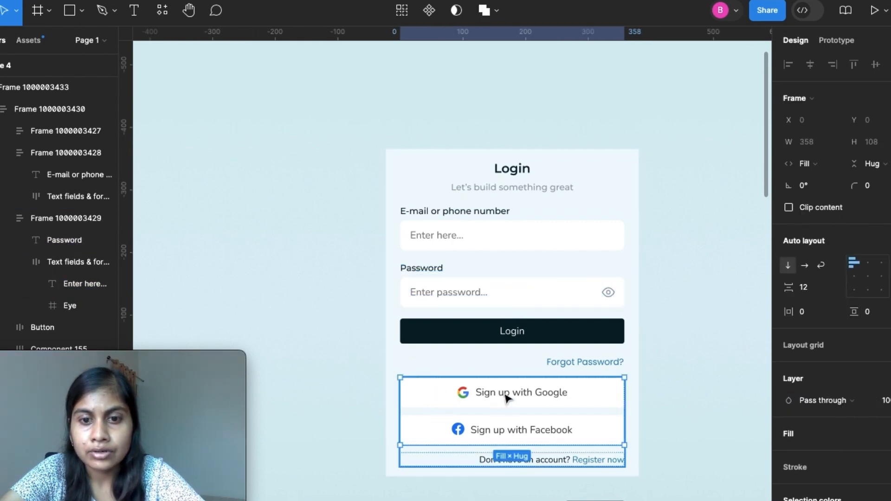
double_click(507, 397)
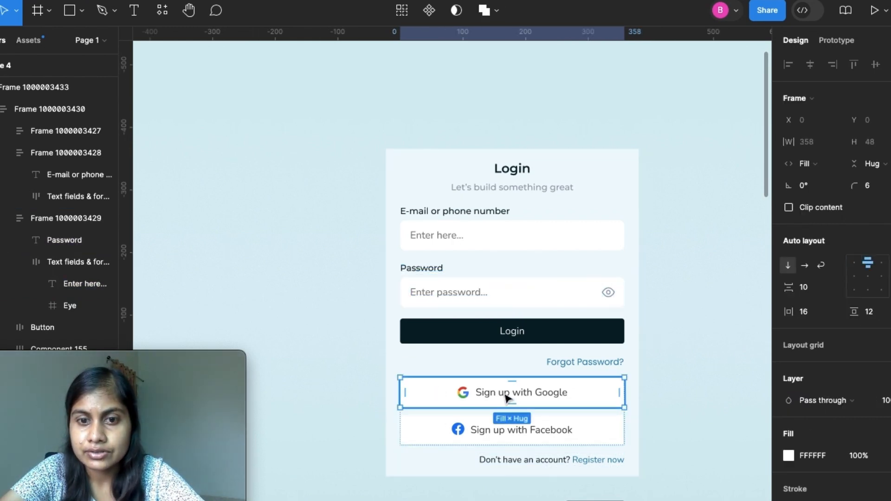
double_click(507, 397)
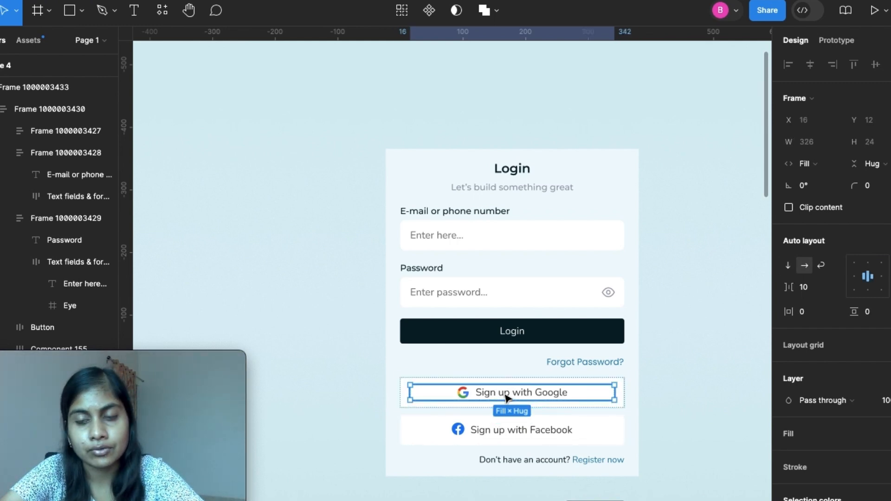
double_click(572, 432)
key(Return)
key(Escape)
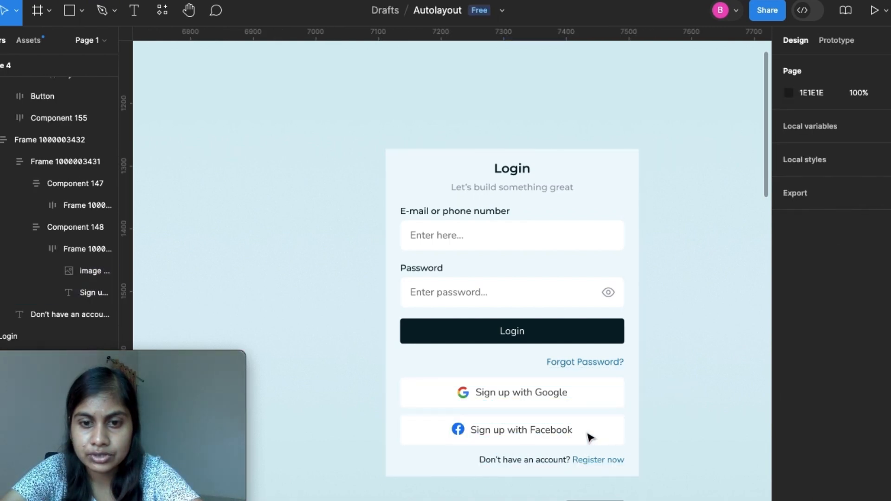
click(589, 438)
double_click(590, 438)
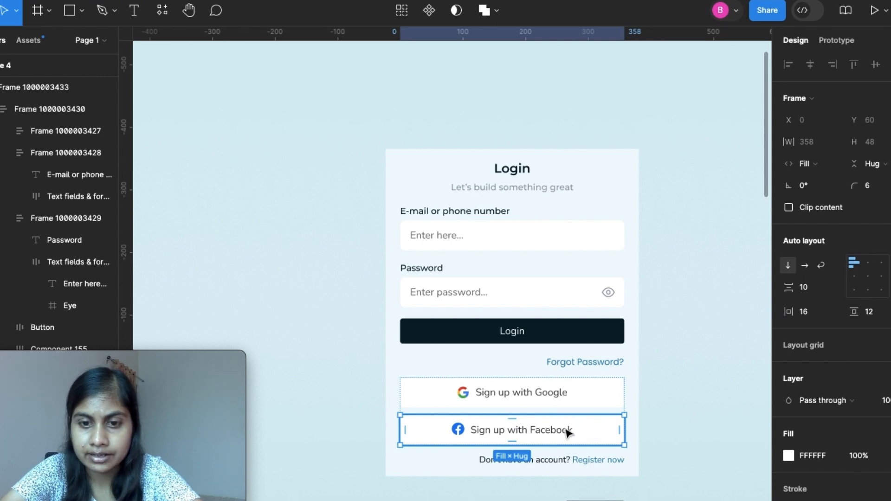
double_click(567, 431)
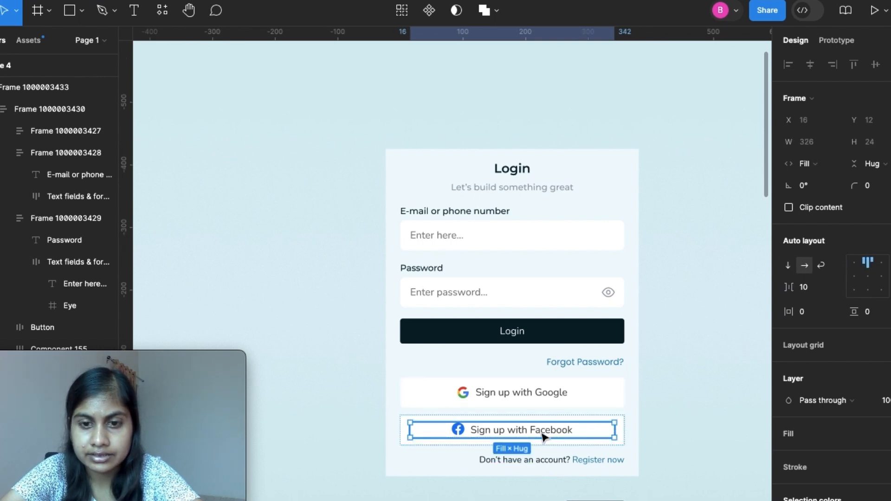
Set the Forgot Password? text to fill its container's width and align it right, matching the account registration text below
click(549, 462)
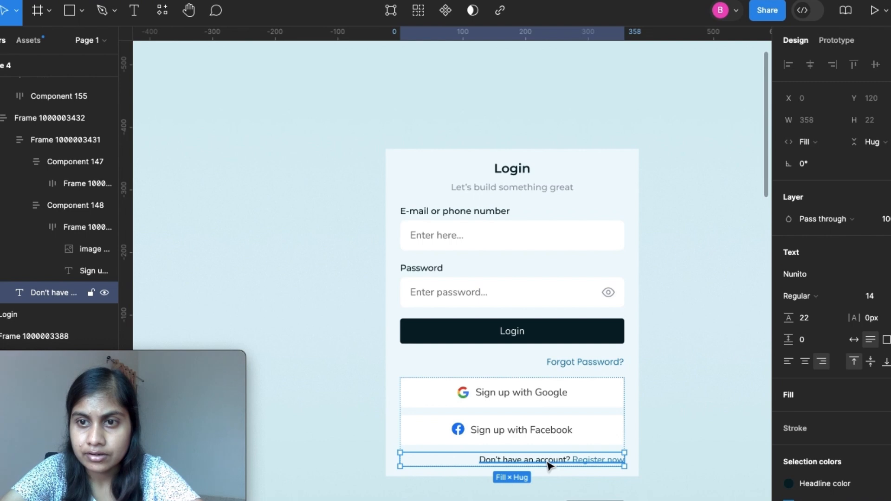
click(598, 369)
double_click(598, 369)
double_click(599, 370)
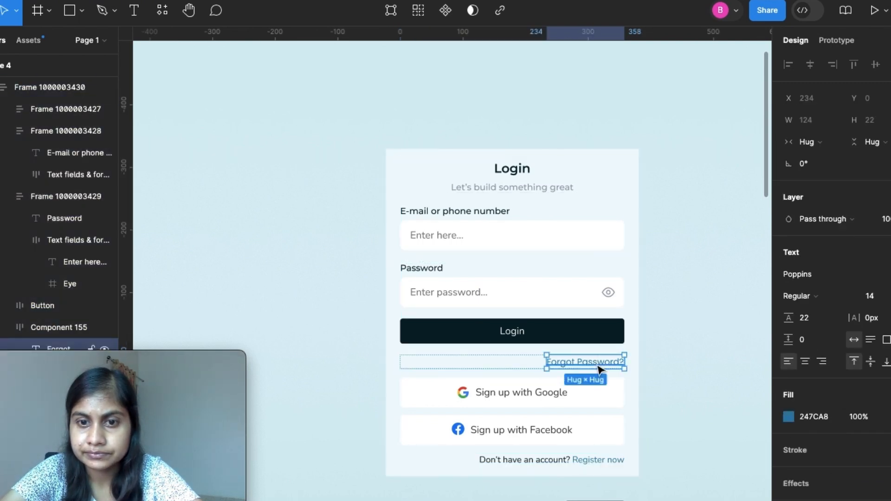
click(832, 144)
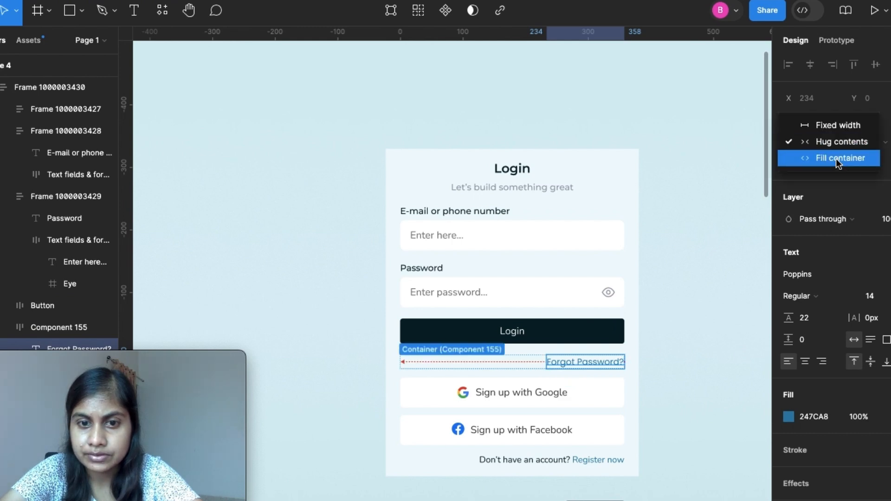
click(838, 160)
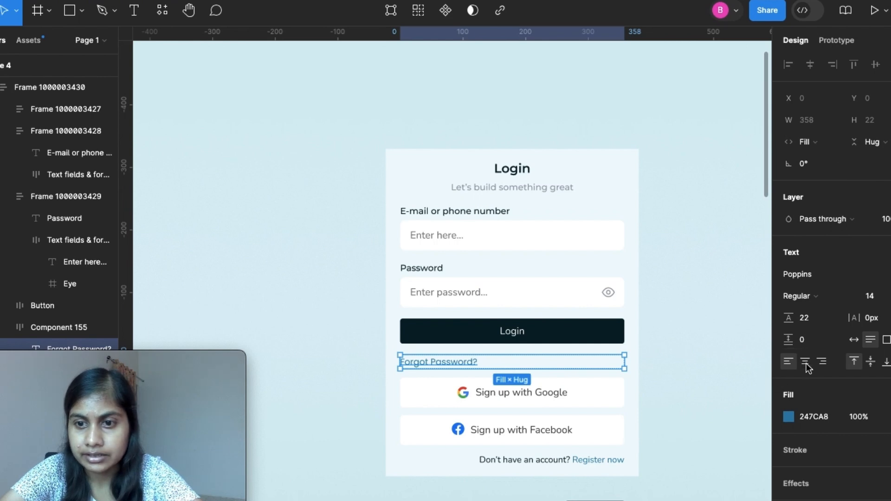
scroll(853, 225, down, 1)
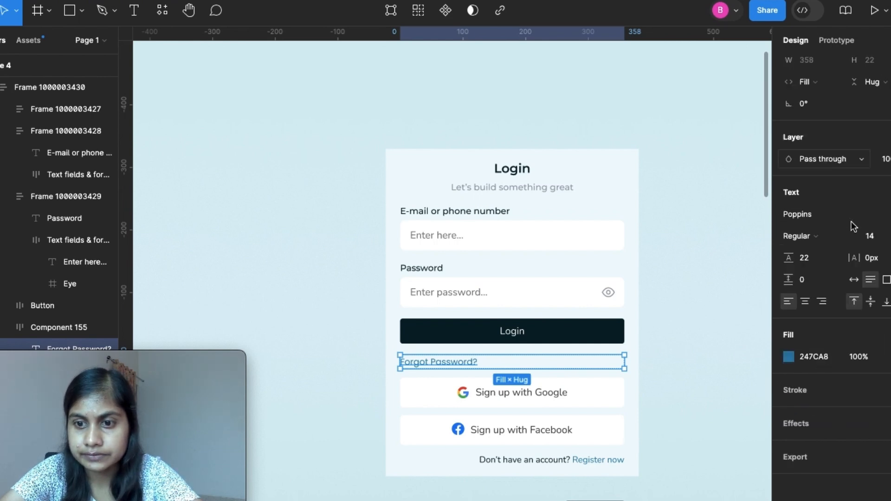
scroll(853, 225, up, 1)
click(822, 352)
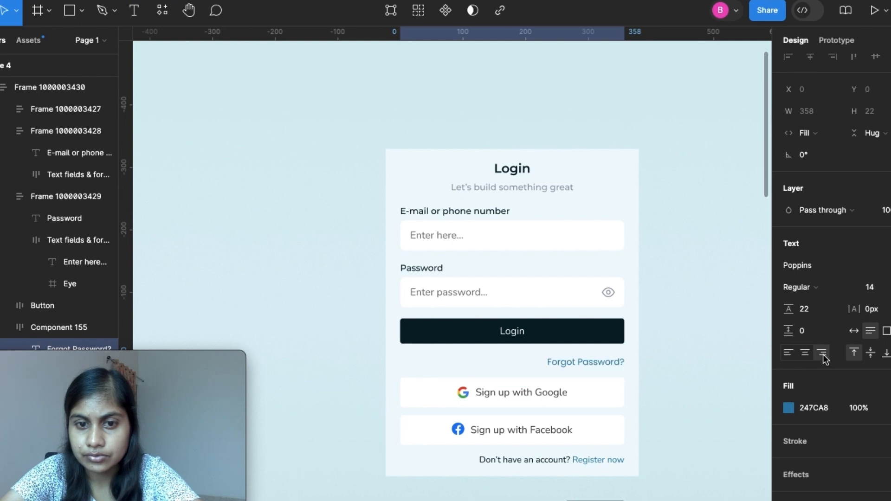
Examine the resizing settings of the account registration text, the upper login fields group and the sign-up buttons group
double_click(606, 459)
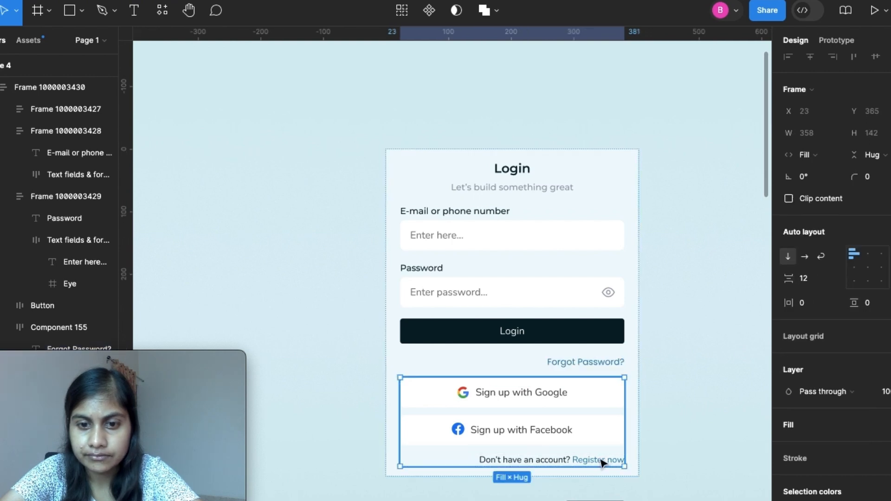
double_click(605, 459)
key(Escape)
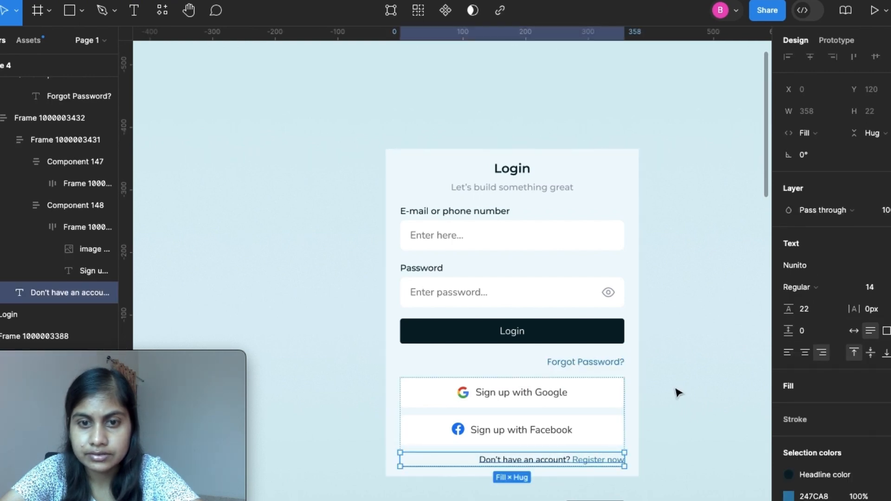
key(Escape)
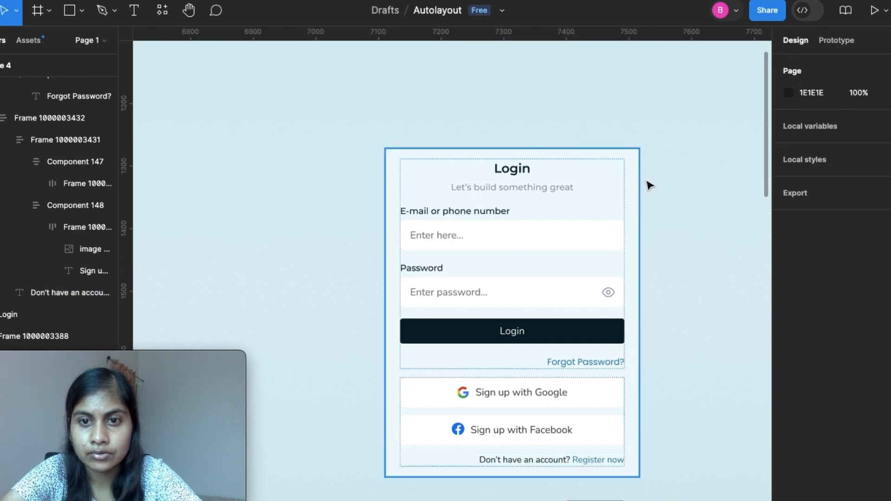
click(597, 187)
double_click(597, 188)
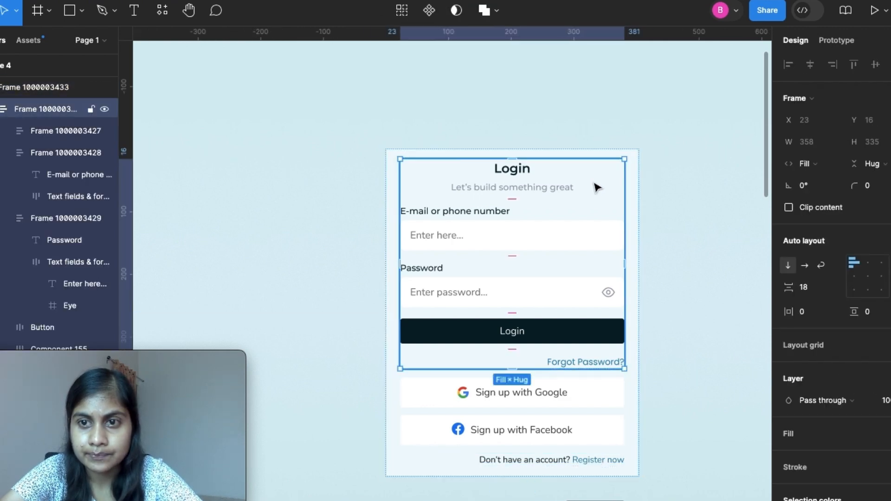
click(534, 418)
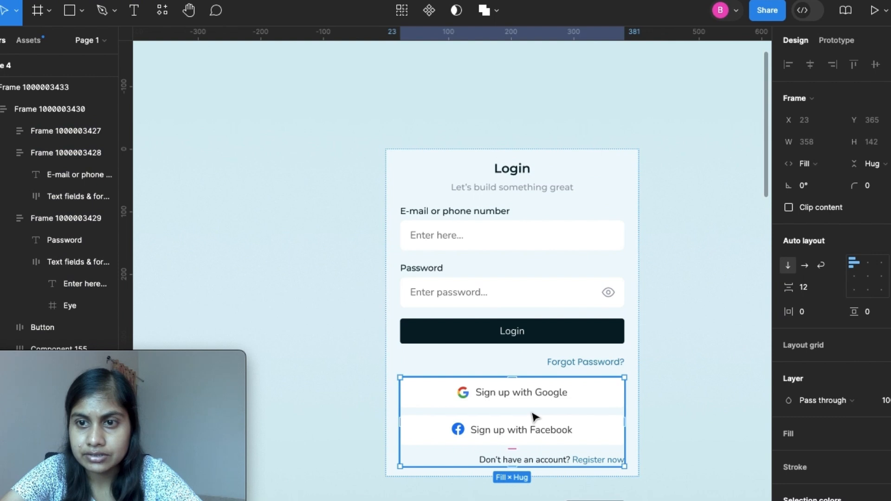
Test the whole login form's responsiveness by narrowing its outer frame to about 318 px wide and widening it again
click(638, 275)
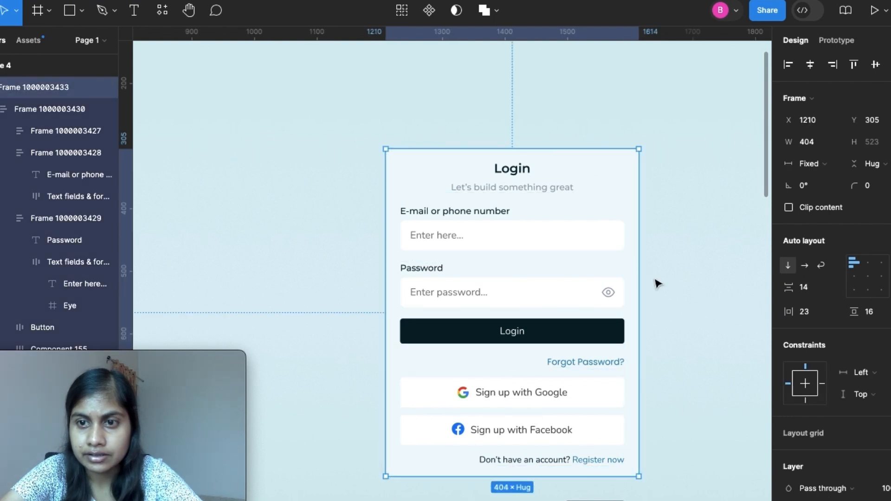
drag(643, 265, 585, 277)
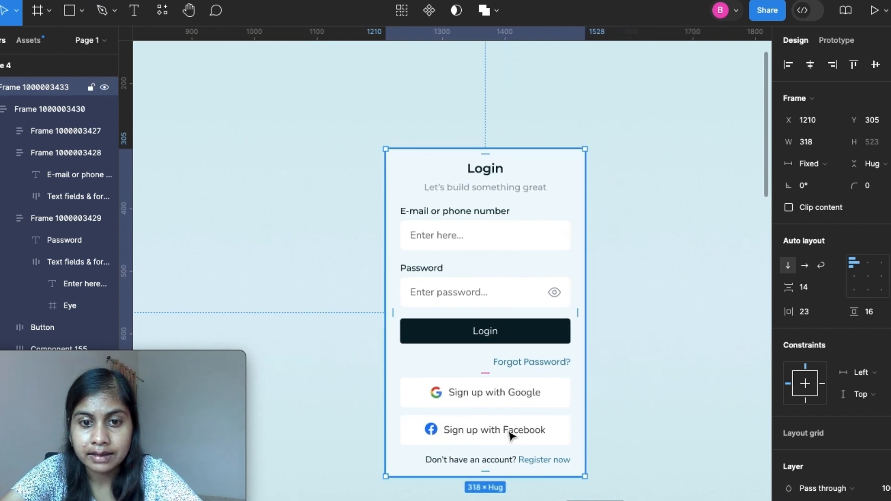
drag(584, 374, 650, 383)
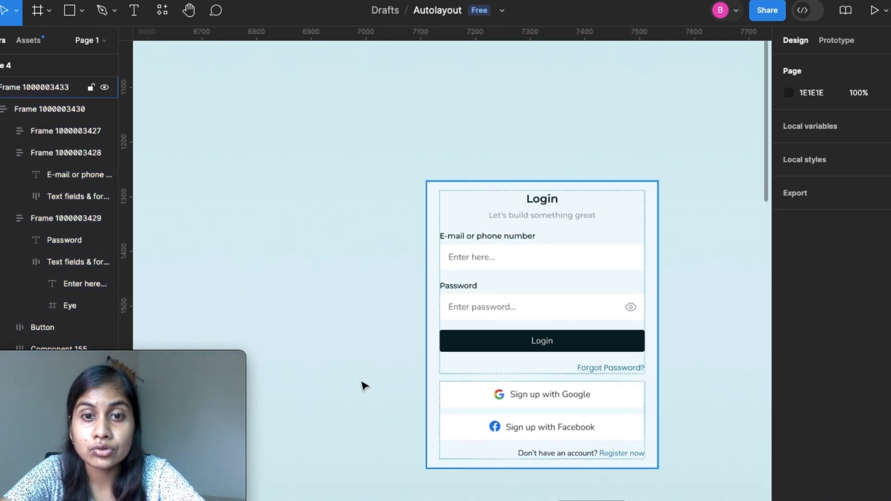
Review the earlier Phase 3 complex card and Phase 2 sizing example frames on the canvas
scroll(364, 386, down, 5)
scroll(314, 354, left, 10)
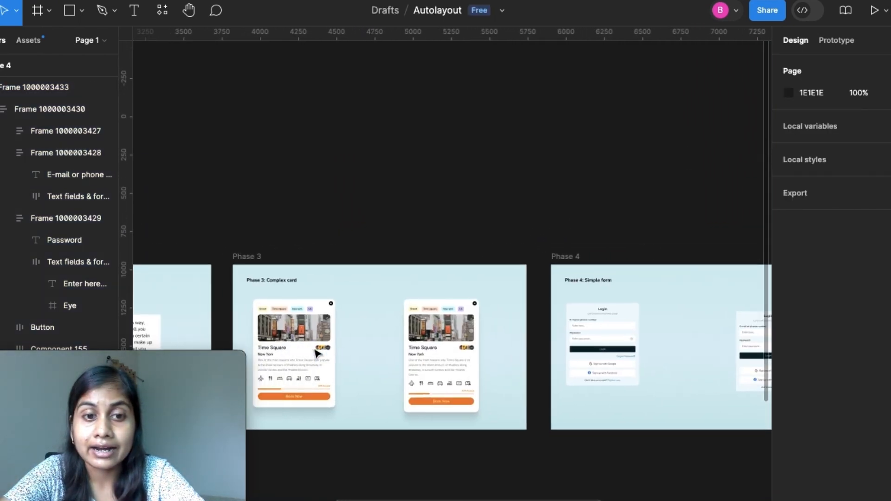
scroll(314, 354, left, 10)
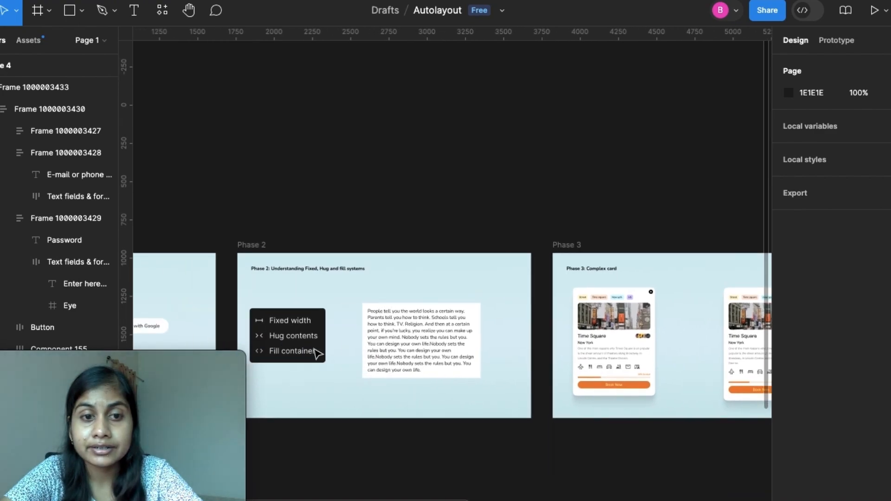